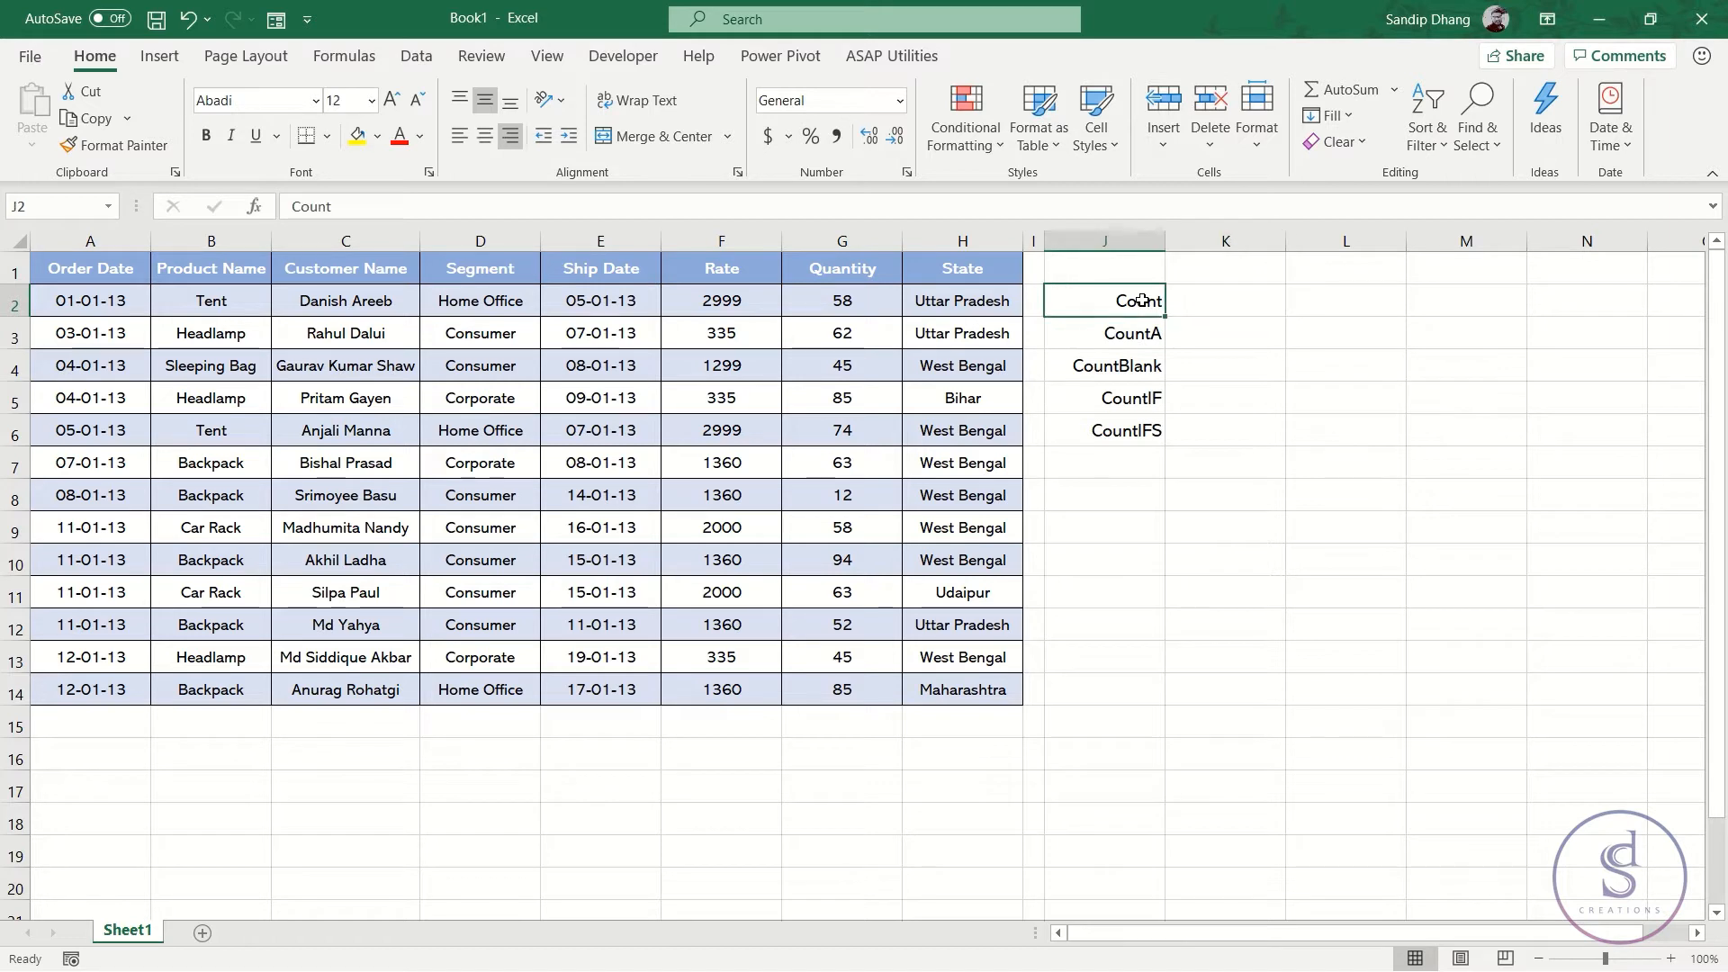
Step: Enter the formula =COUNT(10,"A") in cell K2, beside the Count label
left_click(1207, 301)
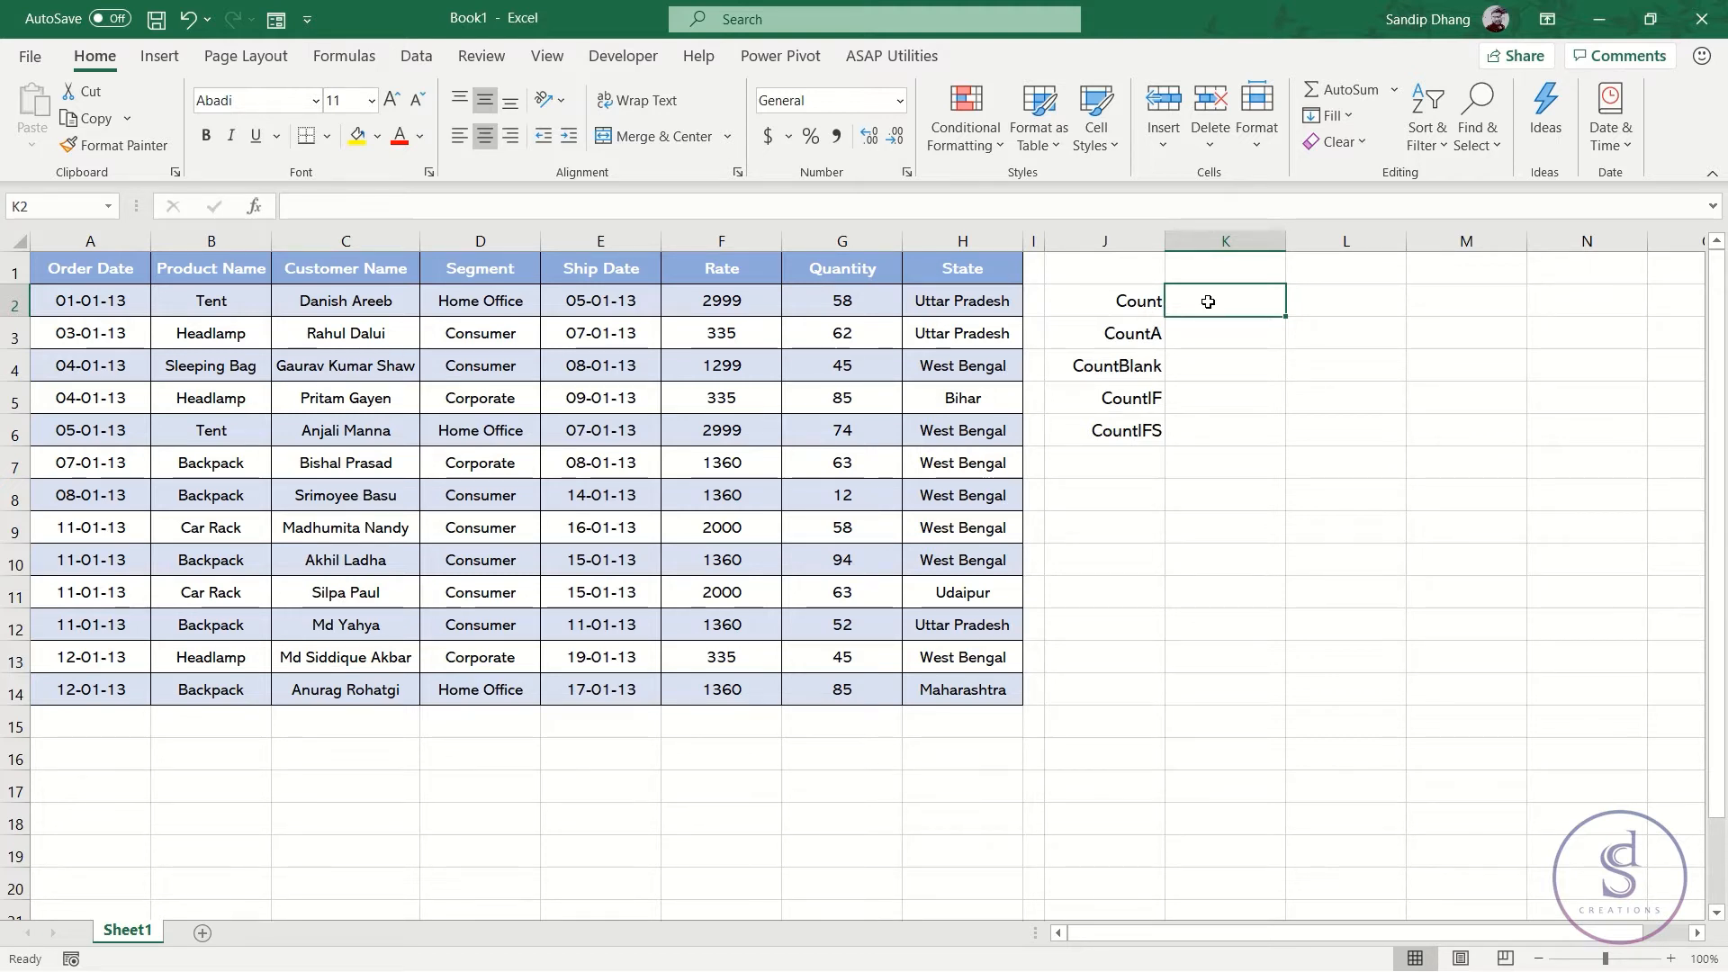
type("=count")
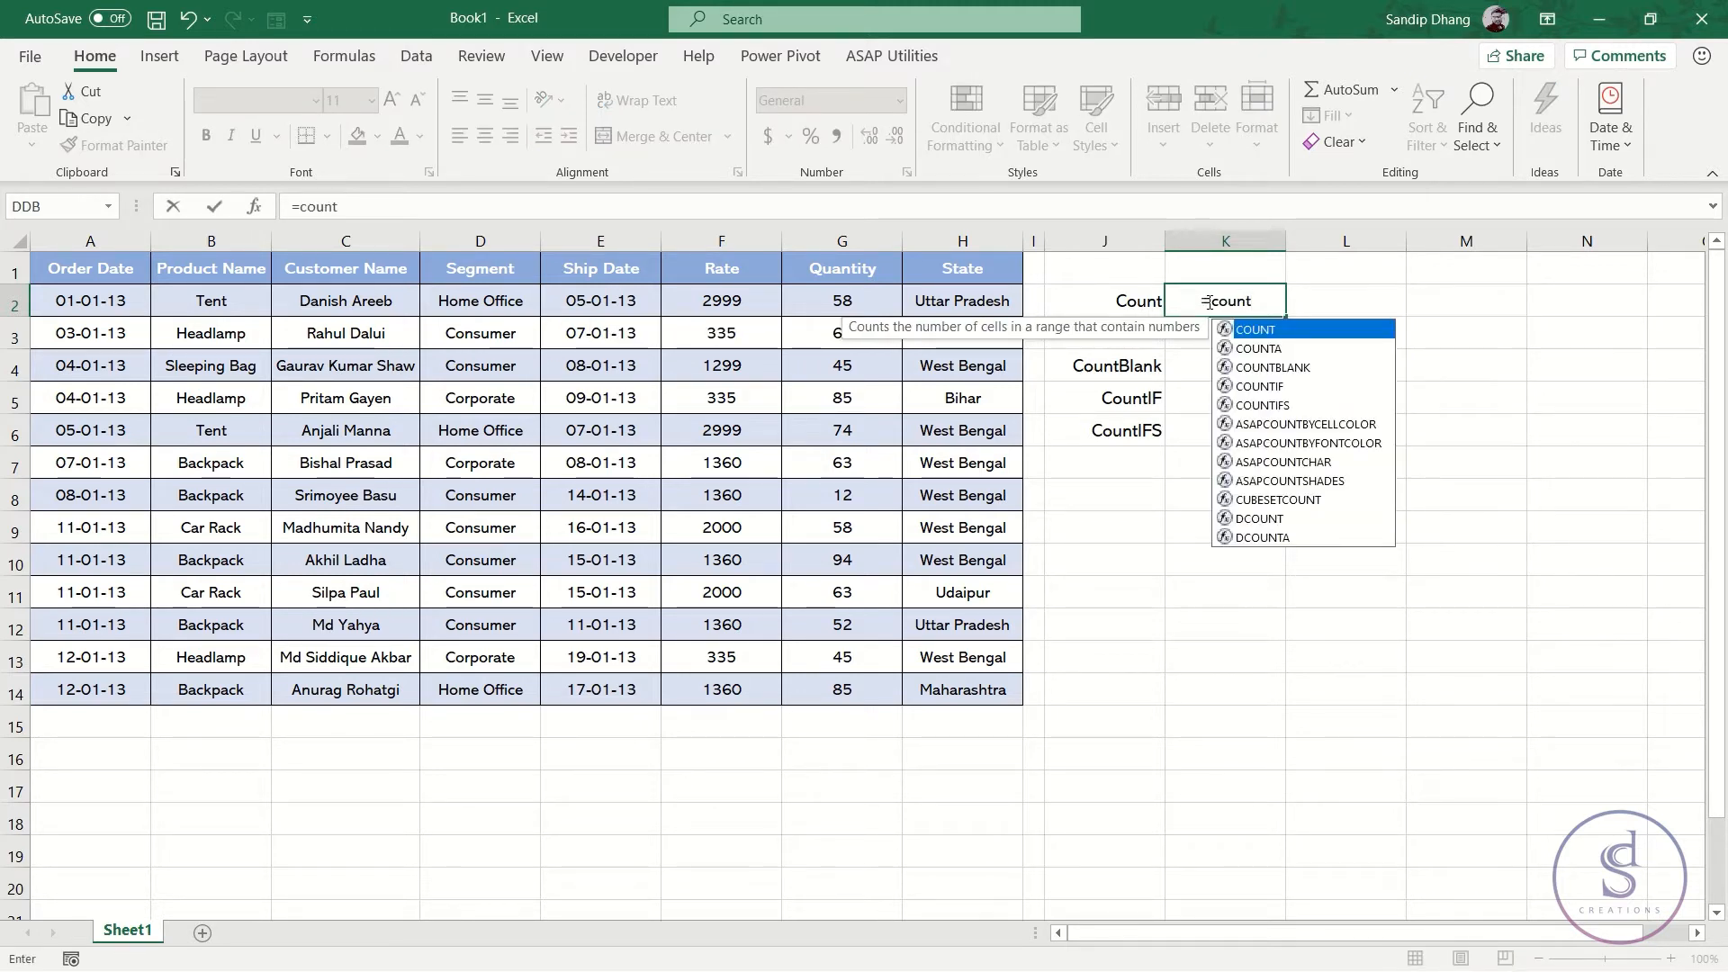
type("(")
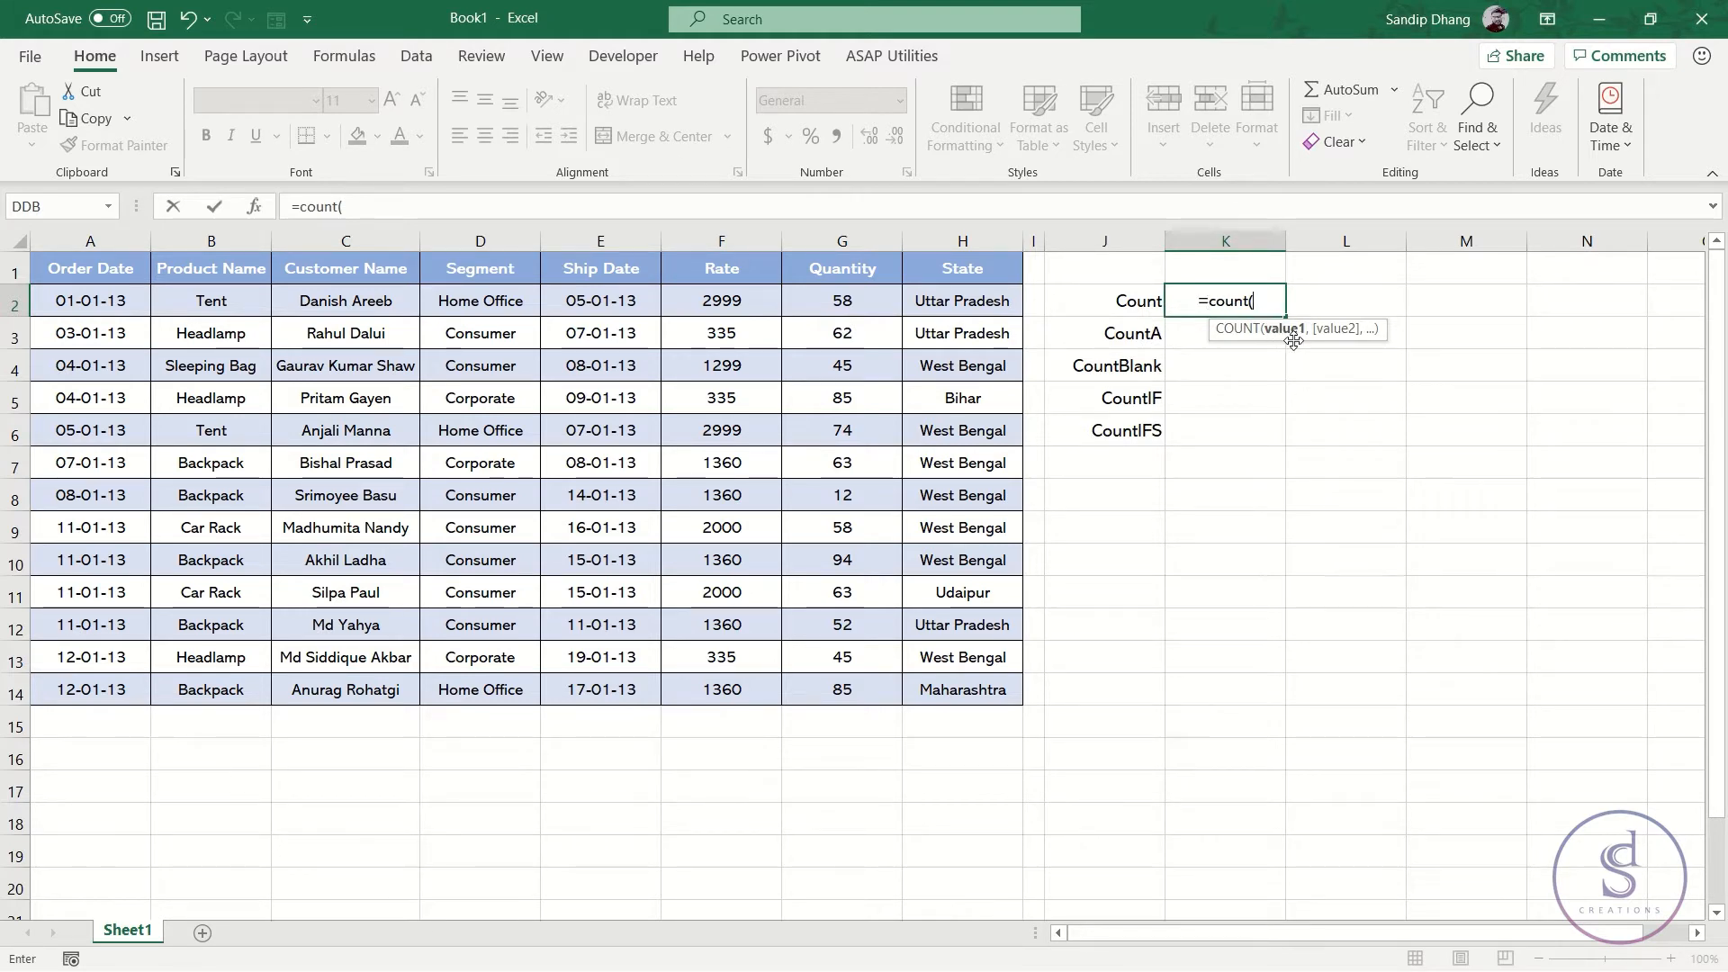
type("10")
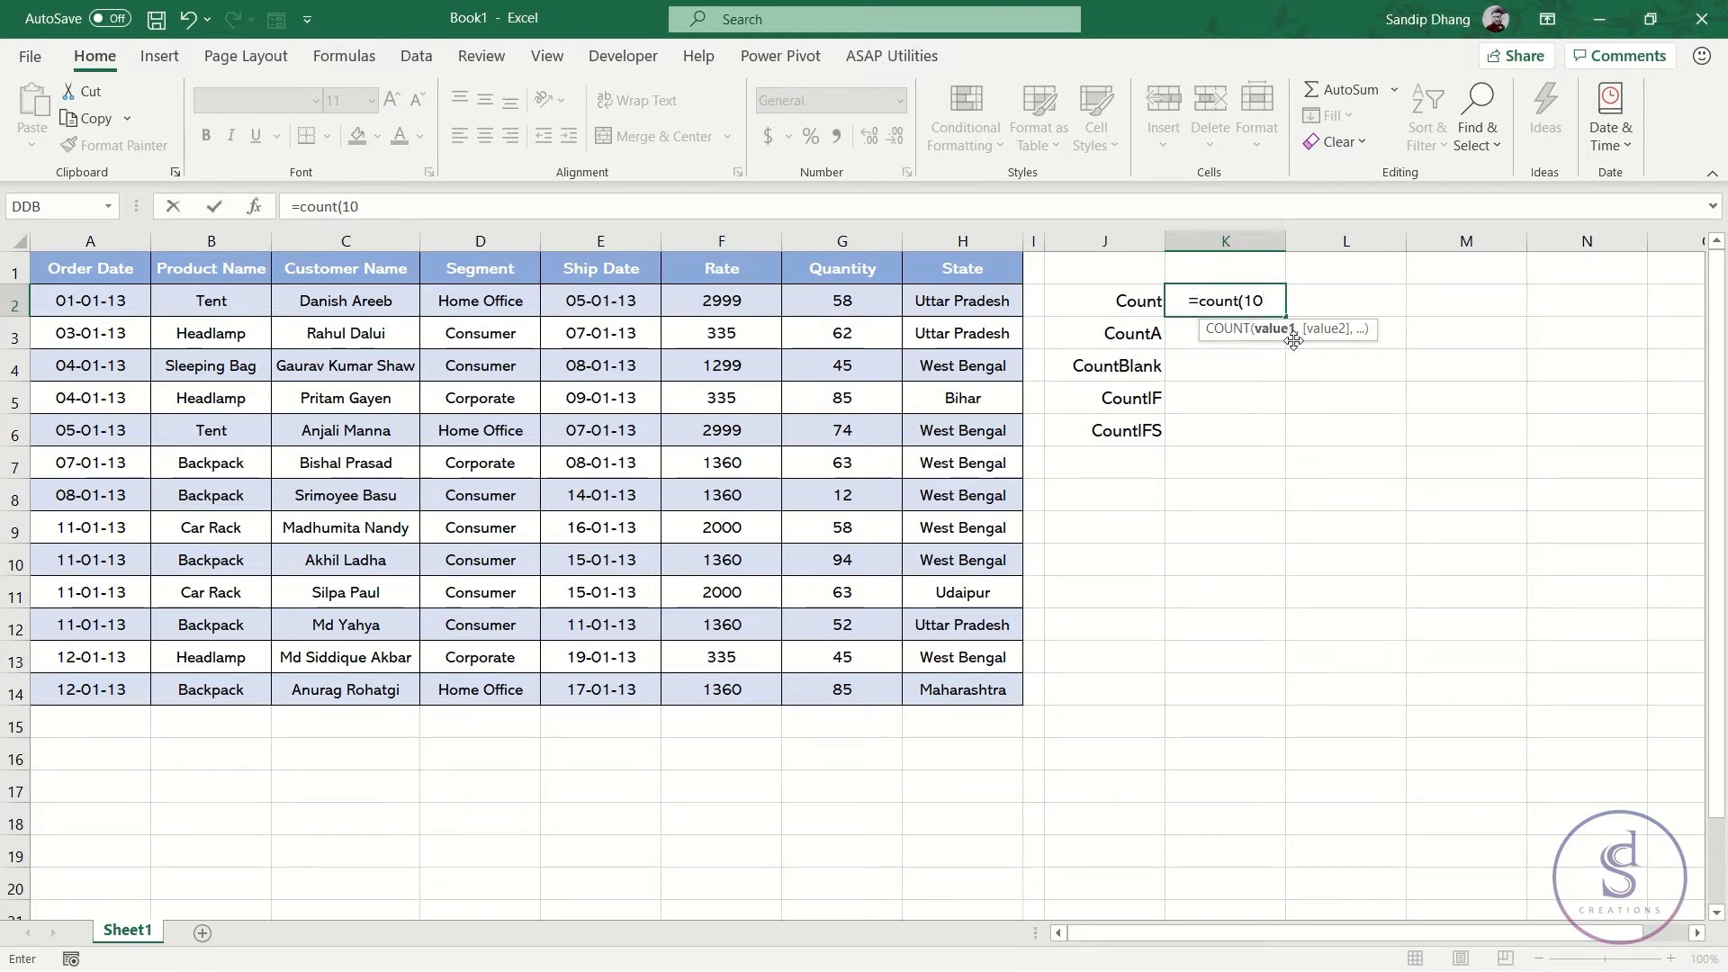
type(", \"A")
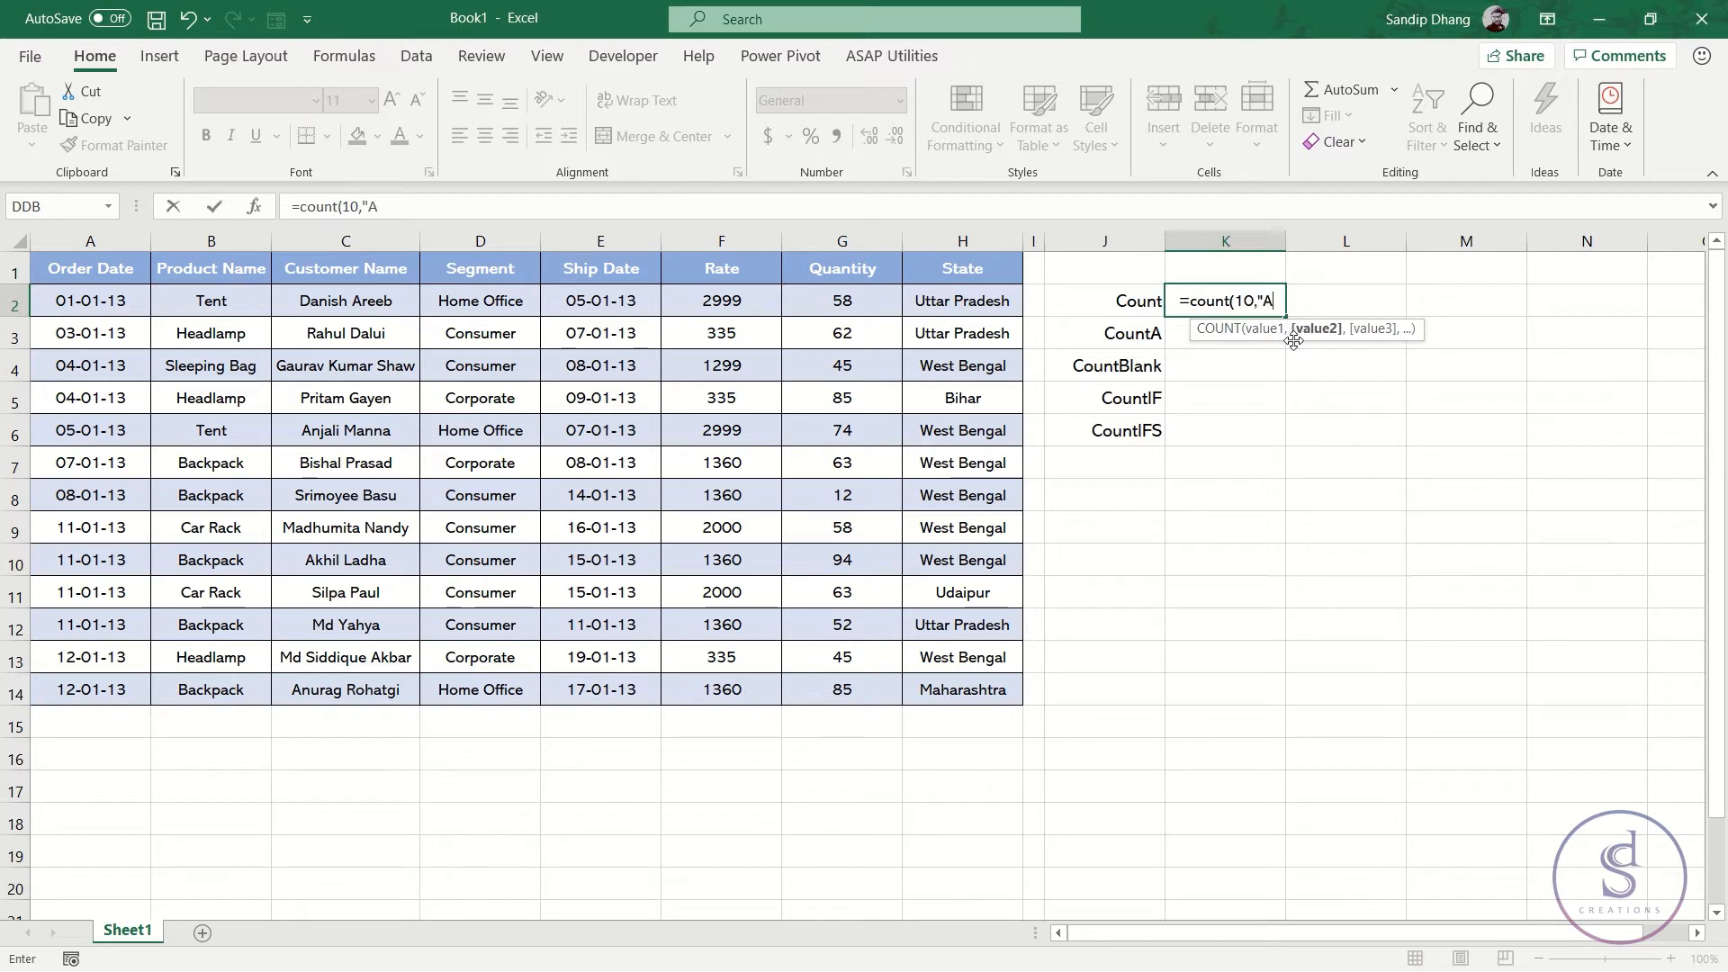
type("\")")
key("Return")
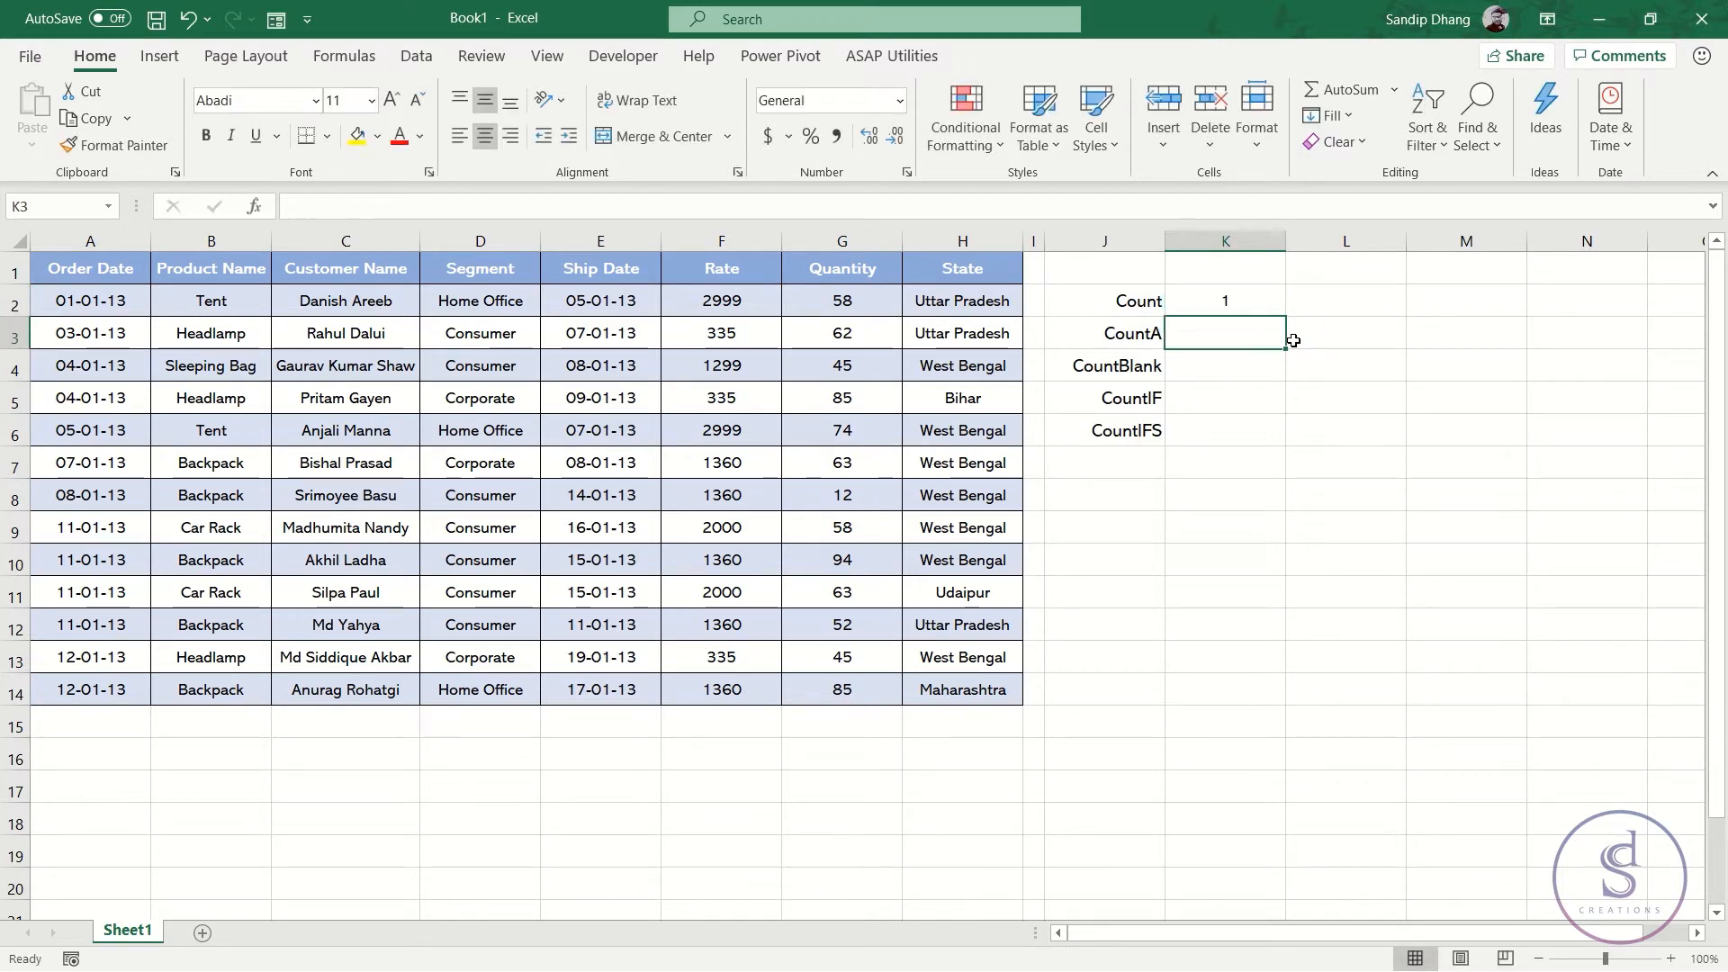
Step: Change the formula in K2 to count the range G2:H4, giving =COUNT(G2:H4)
left_click(1239, 298)
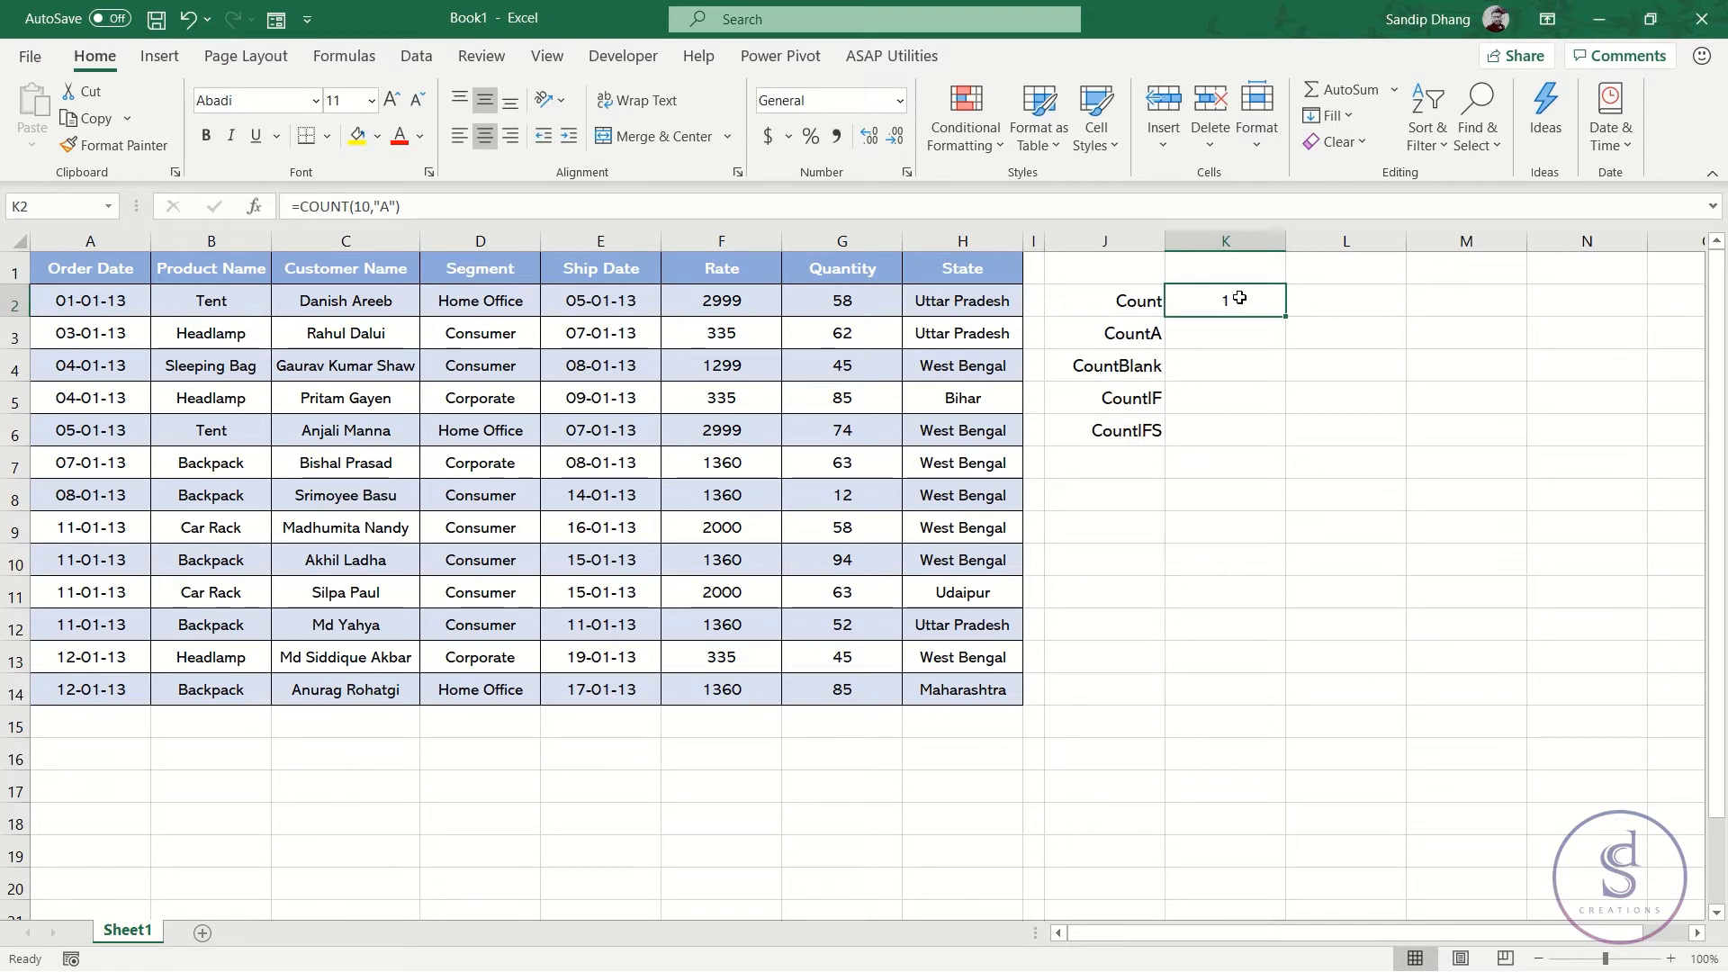
double_click(1239, 298)
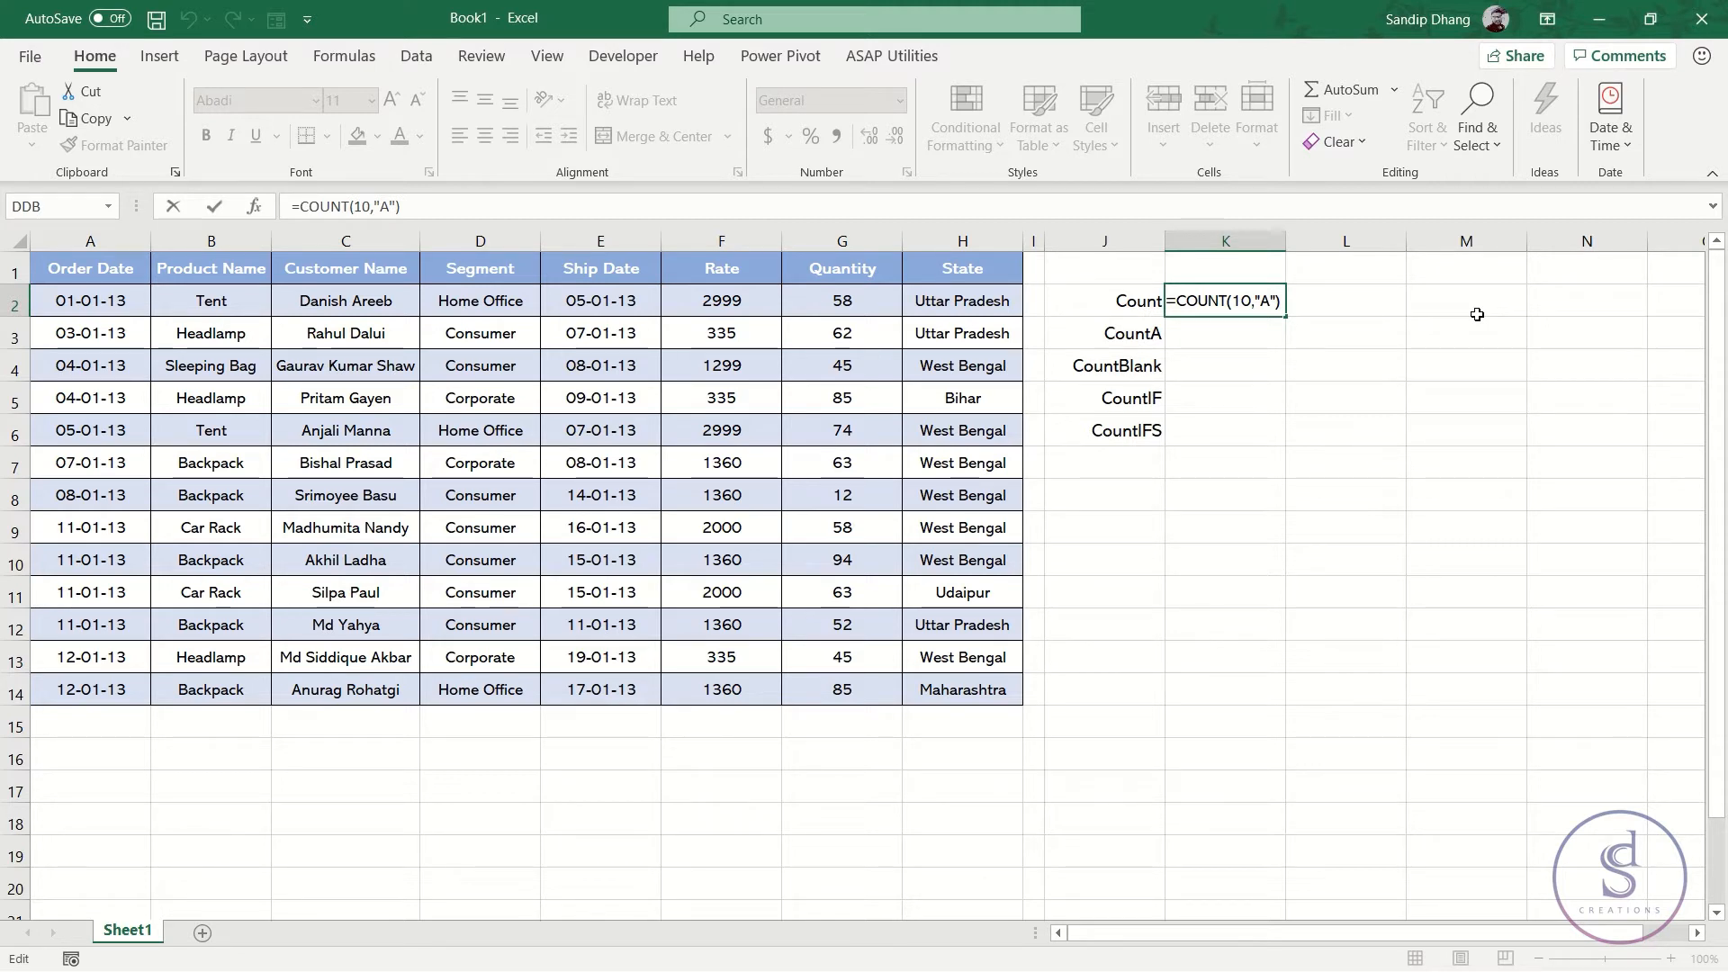
key("BackSpace")
key("BackSpace")
key("BackSpace")
key("BackSpace")
key("BackSpace")
key("BackSpace")
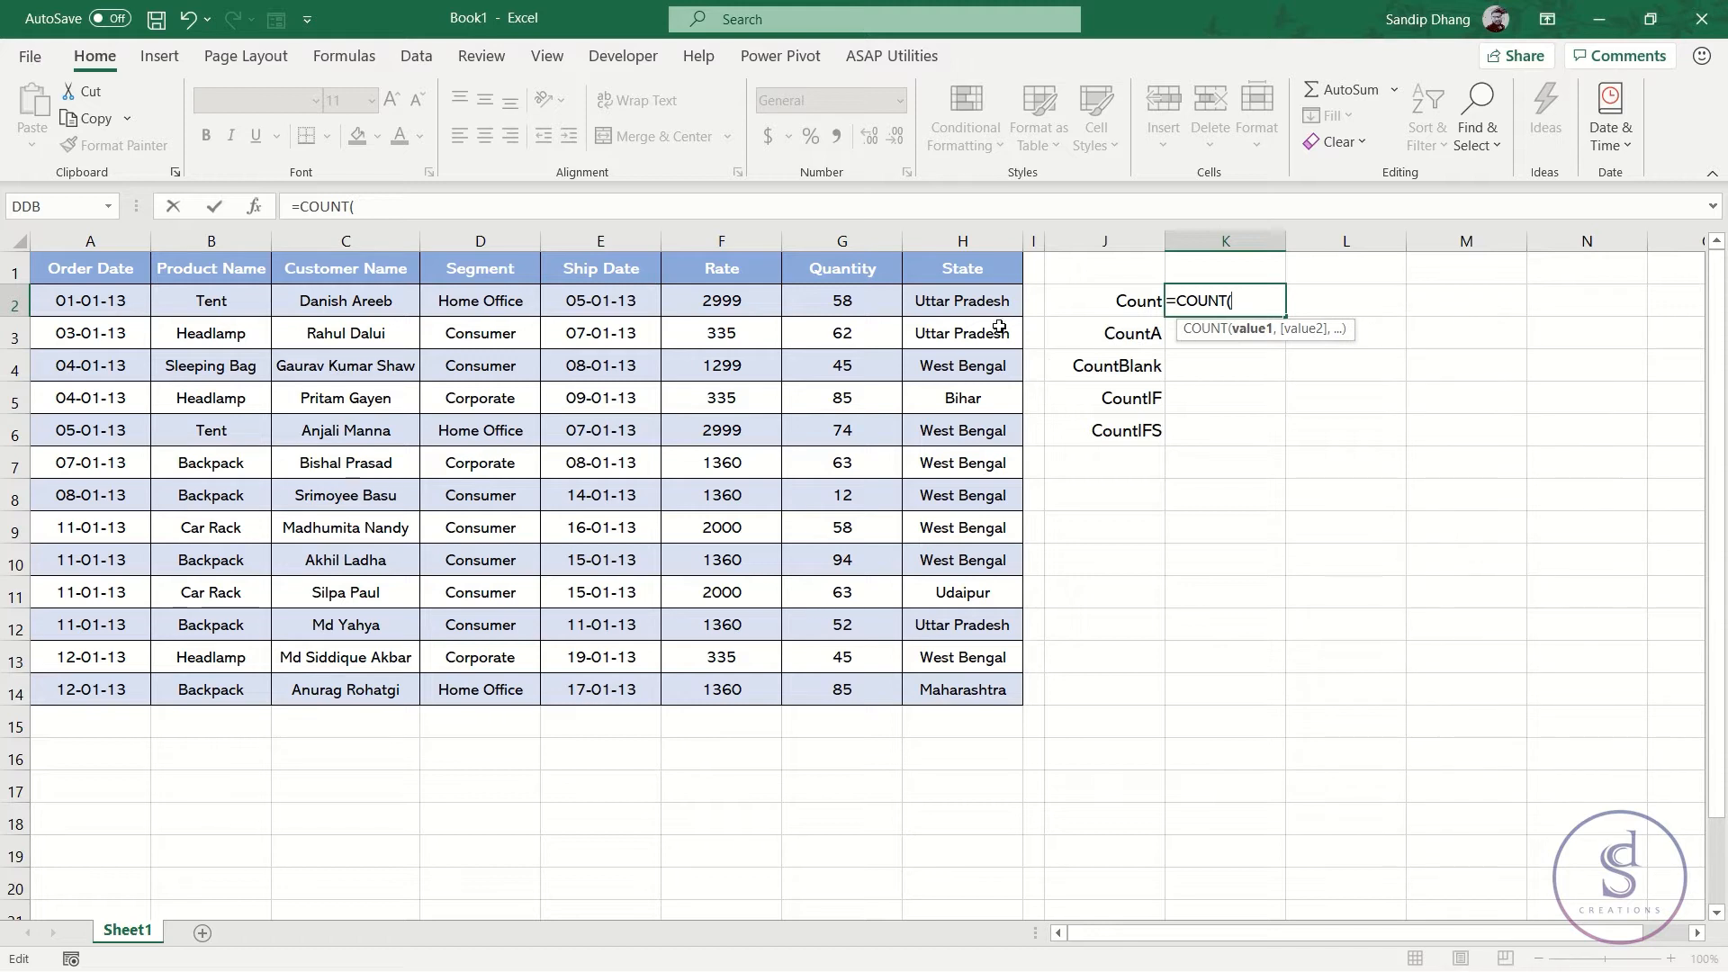
left_click_drag(864, 296, 941, 365)
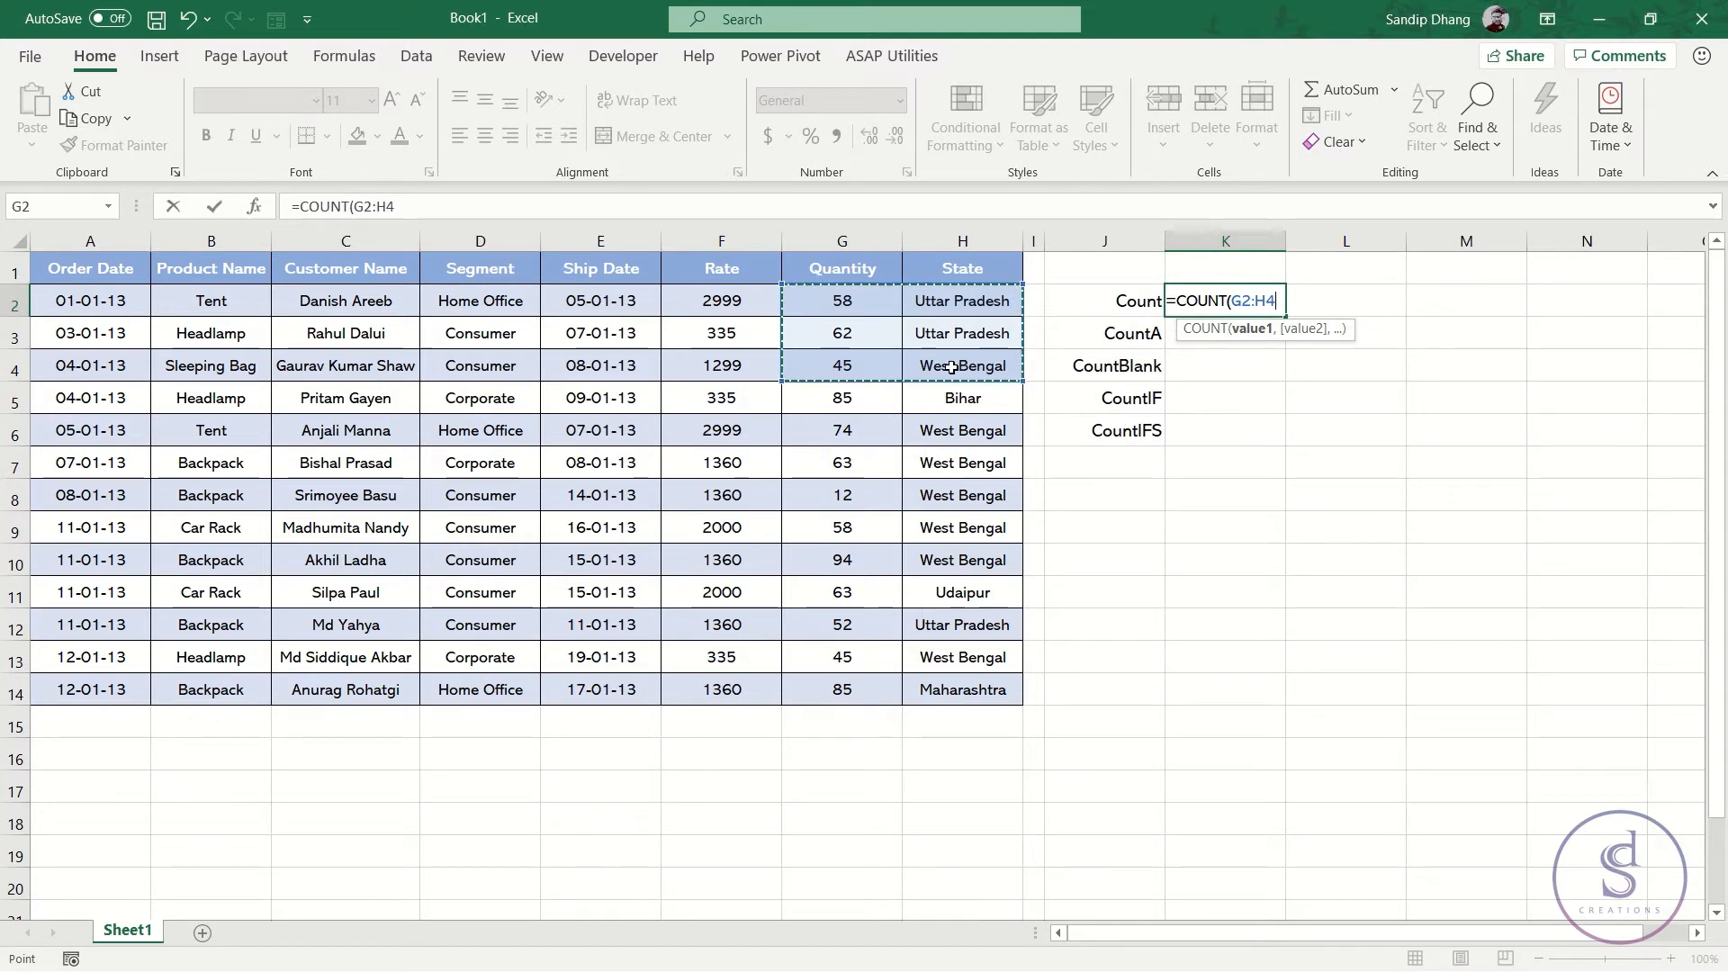
type(")")
key("Return")
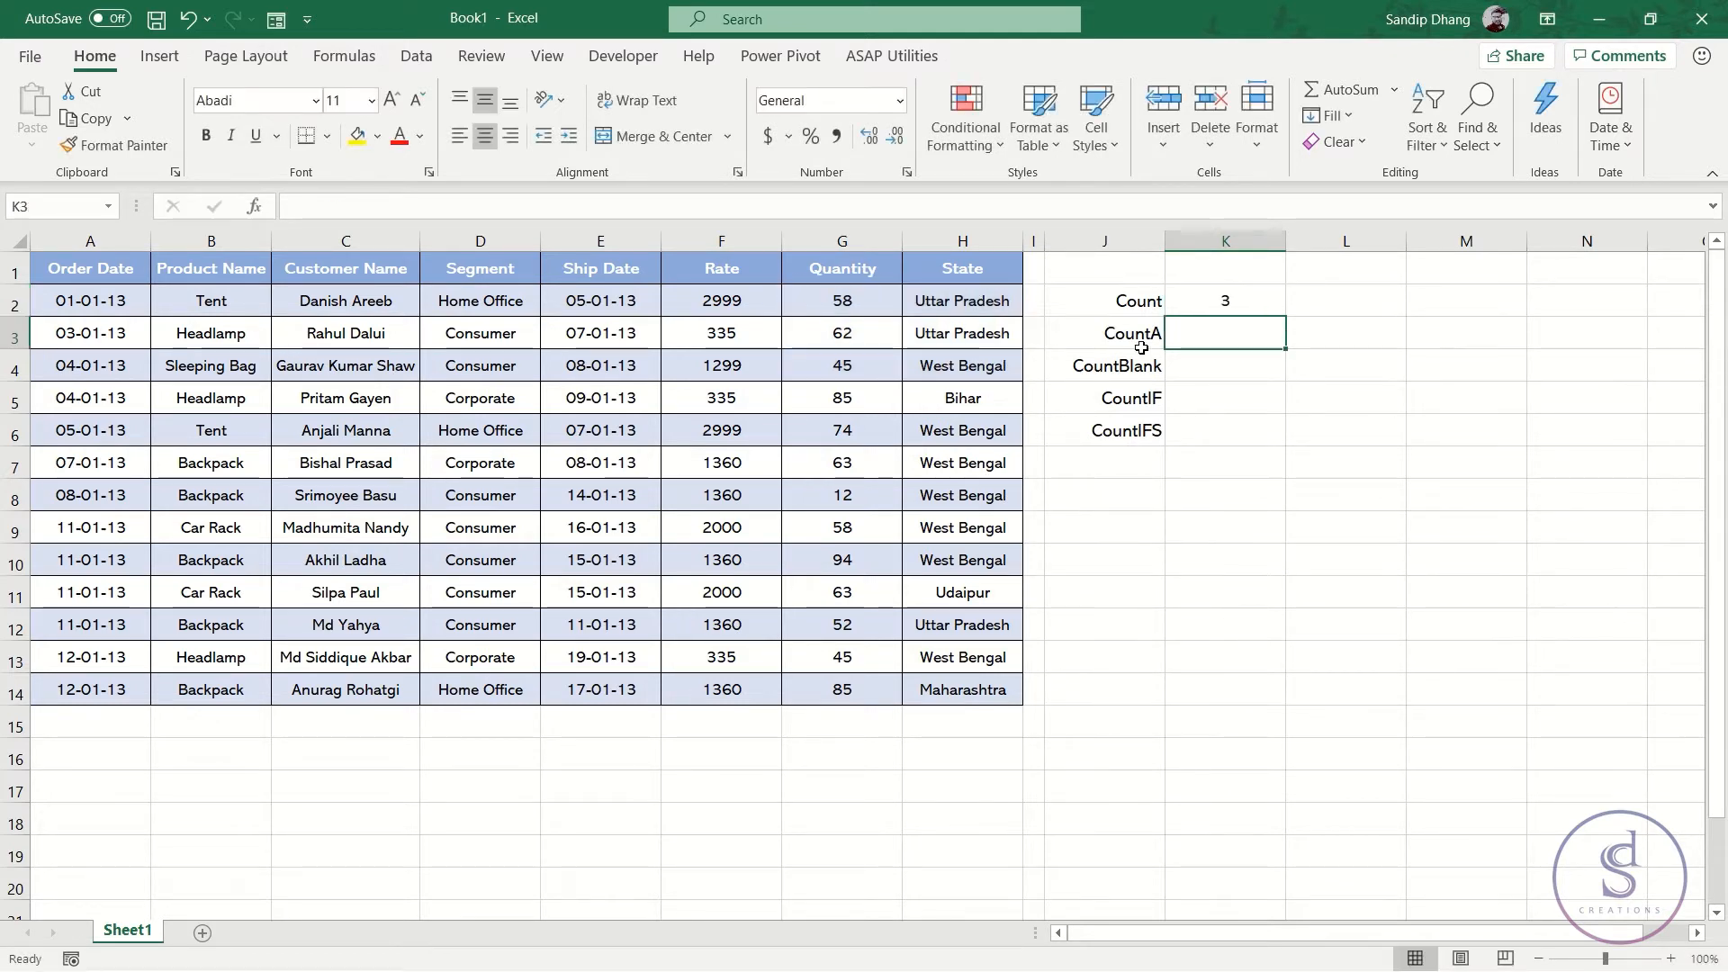
Step: Clear the State cell H2 and the Quantity cell G2, checking the COUNT cell K2 after each deletion
left_click(1263, 308)
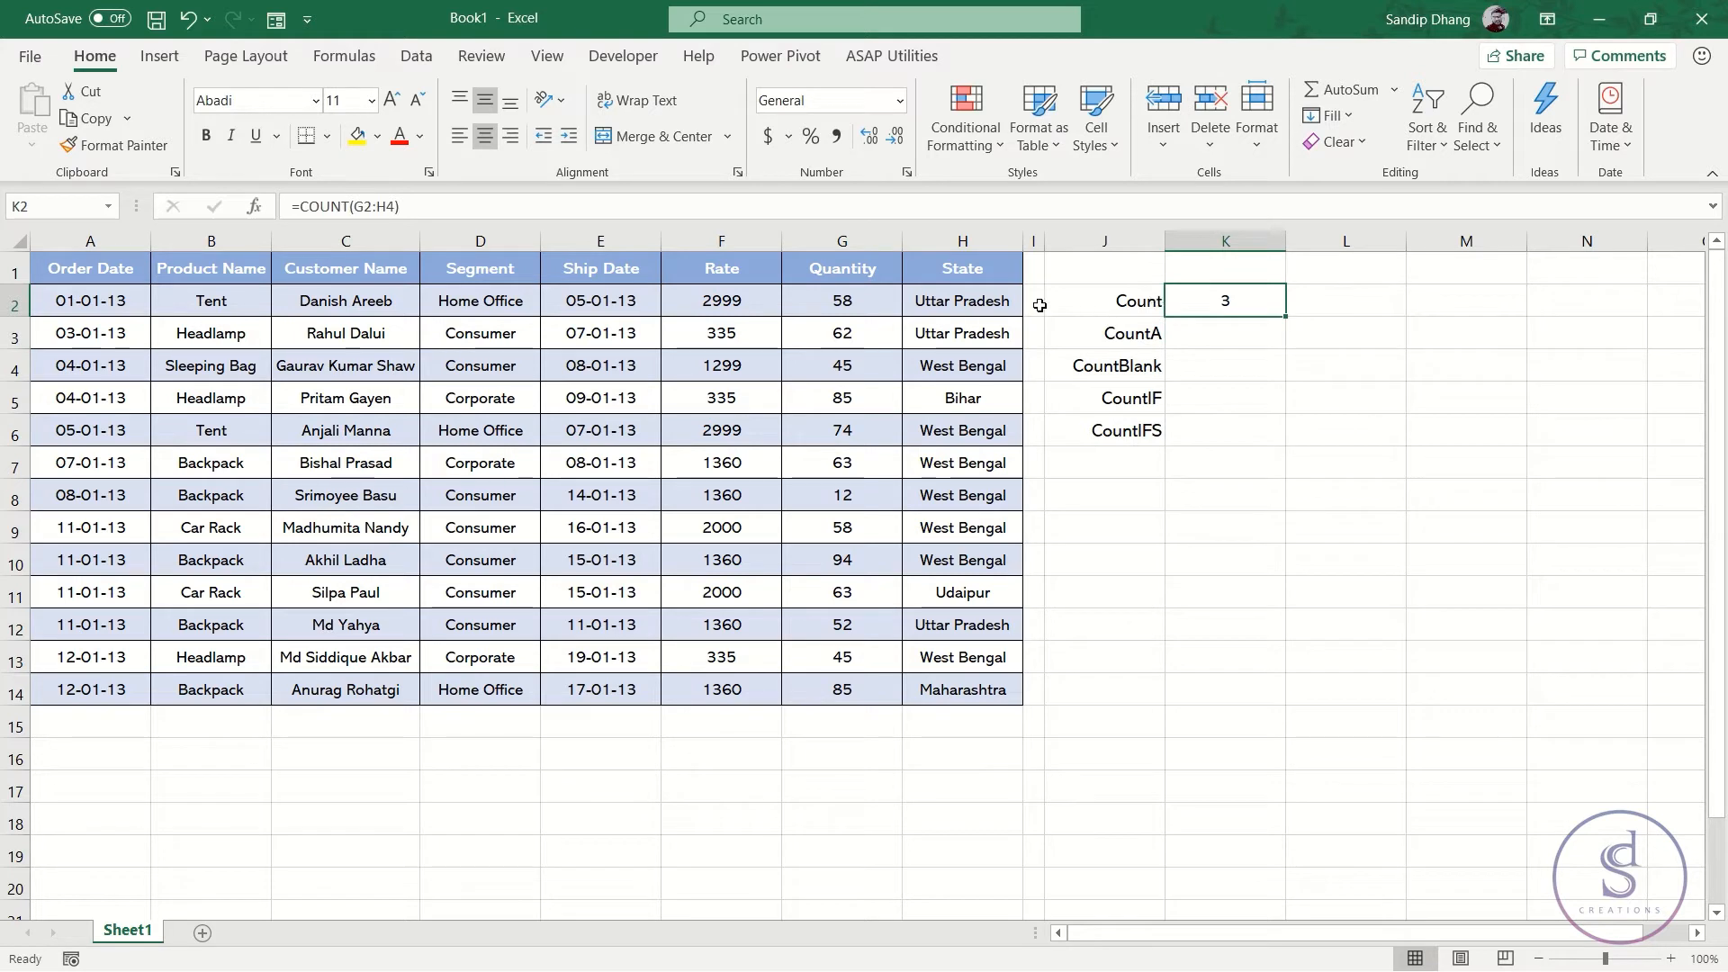
left_click_drag(866, 302, 872, 358)
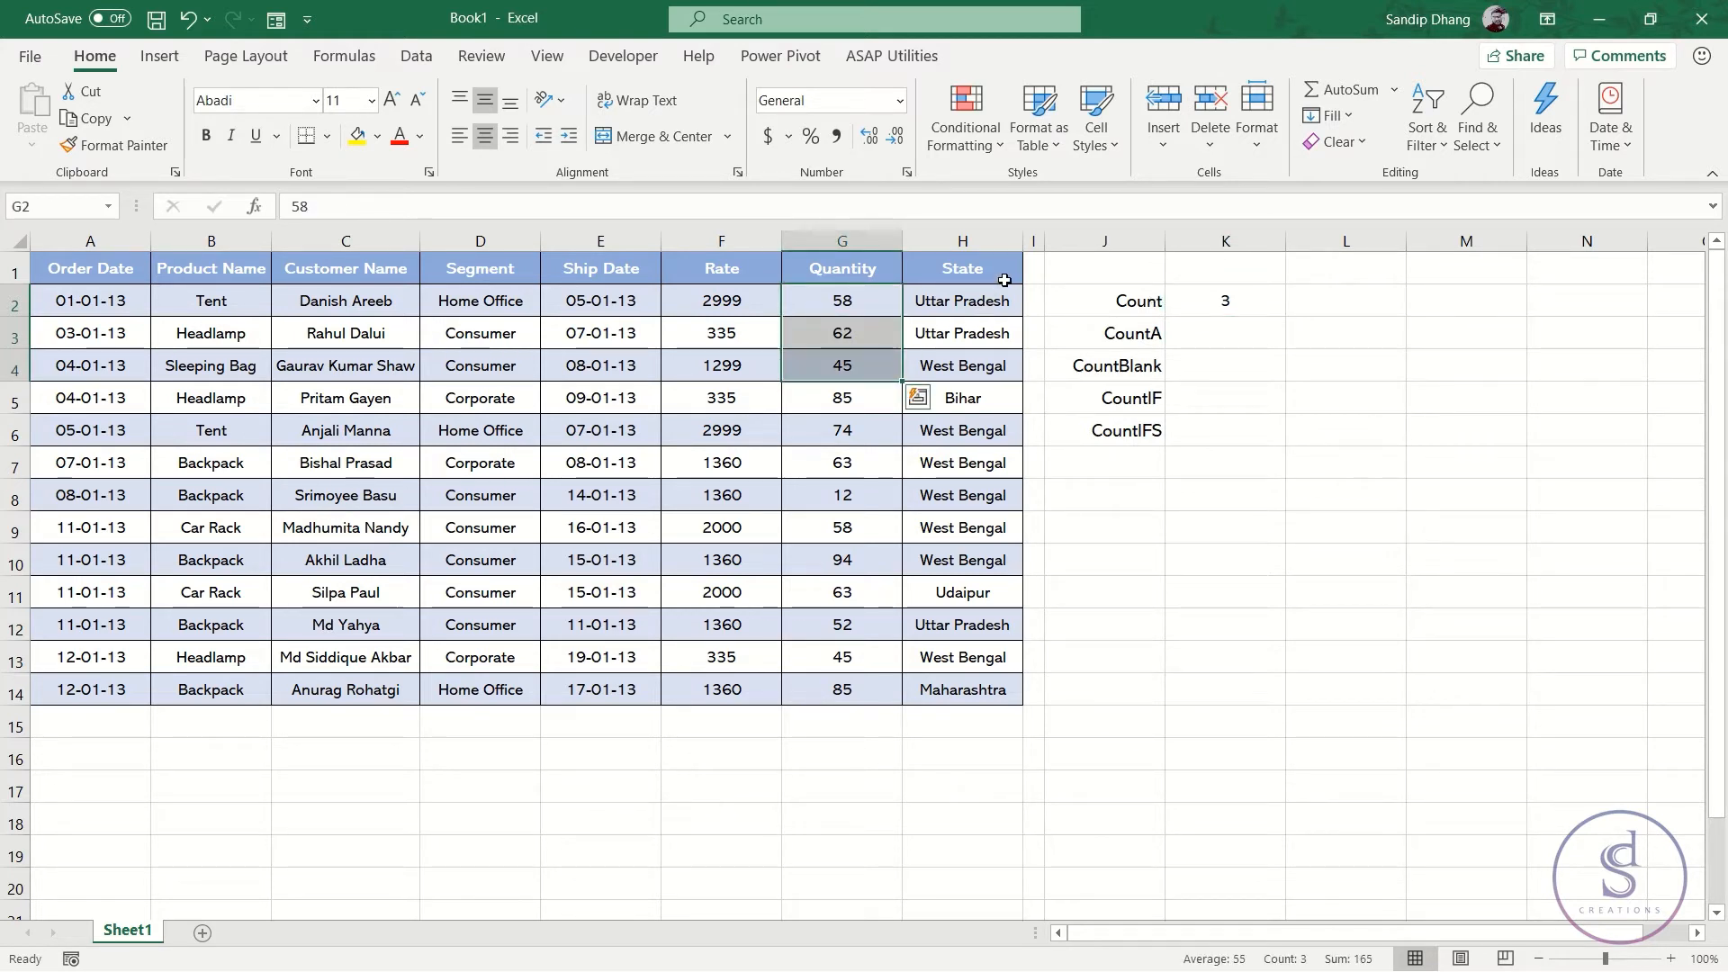
left_click(1000, 310)
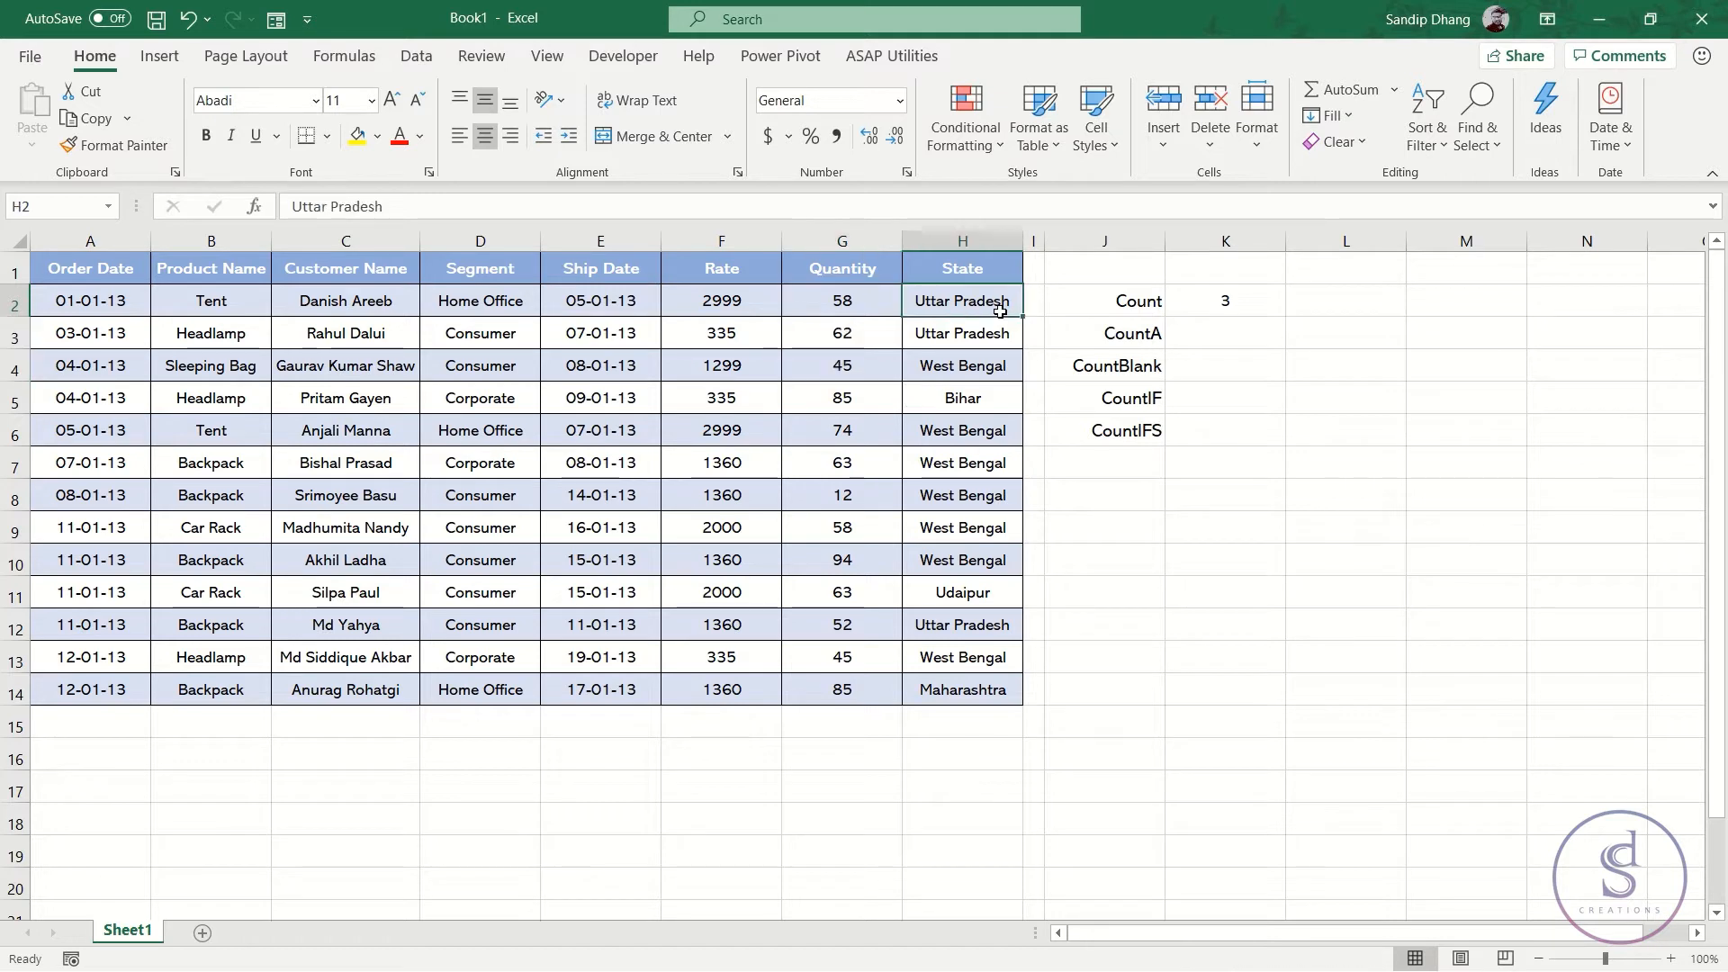
key("Delete")
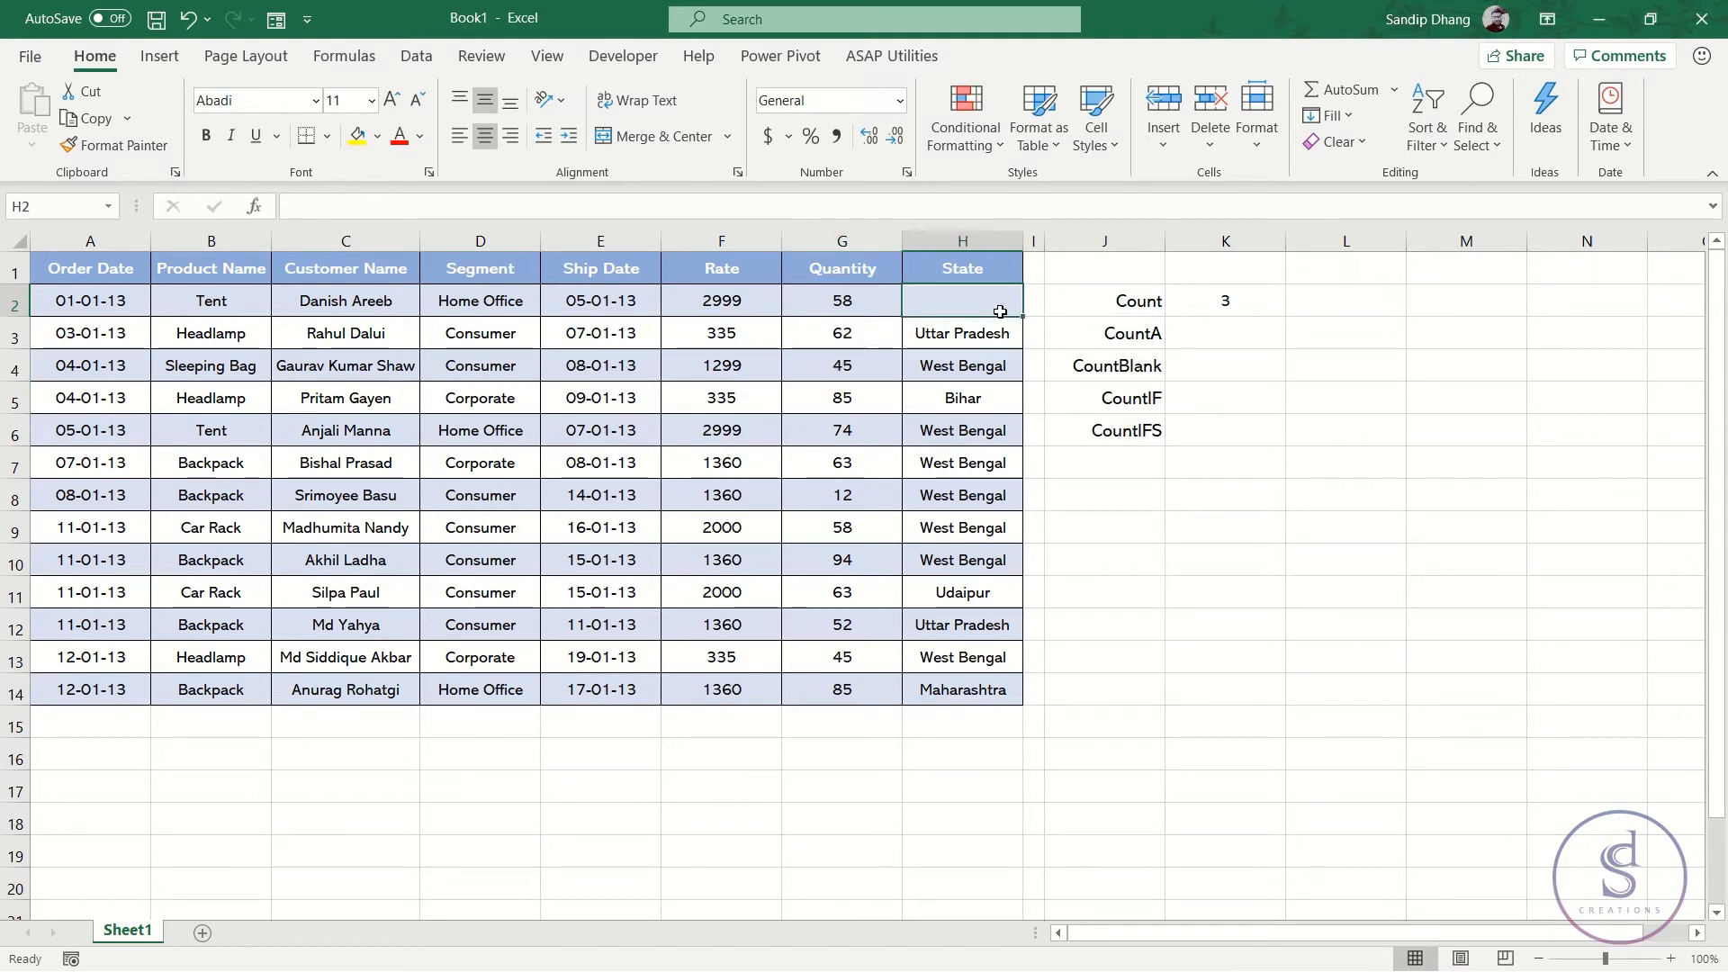
key("Right")
key("Right")
key("Right")
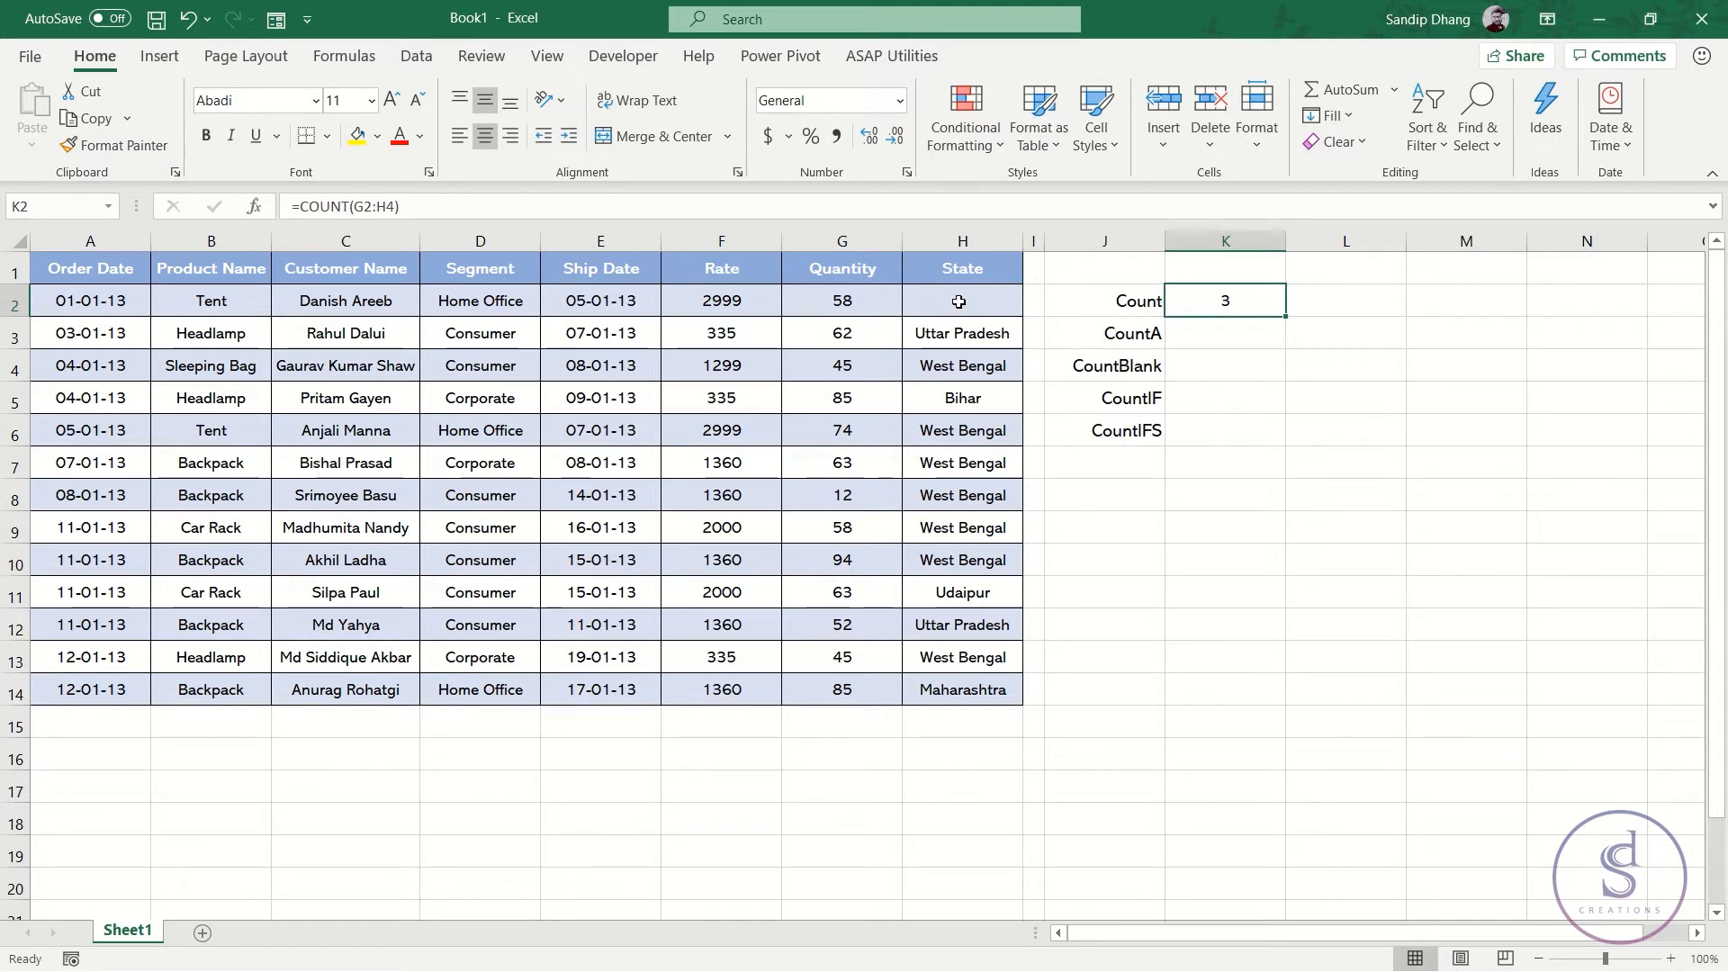
left_click(859, 295)
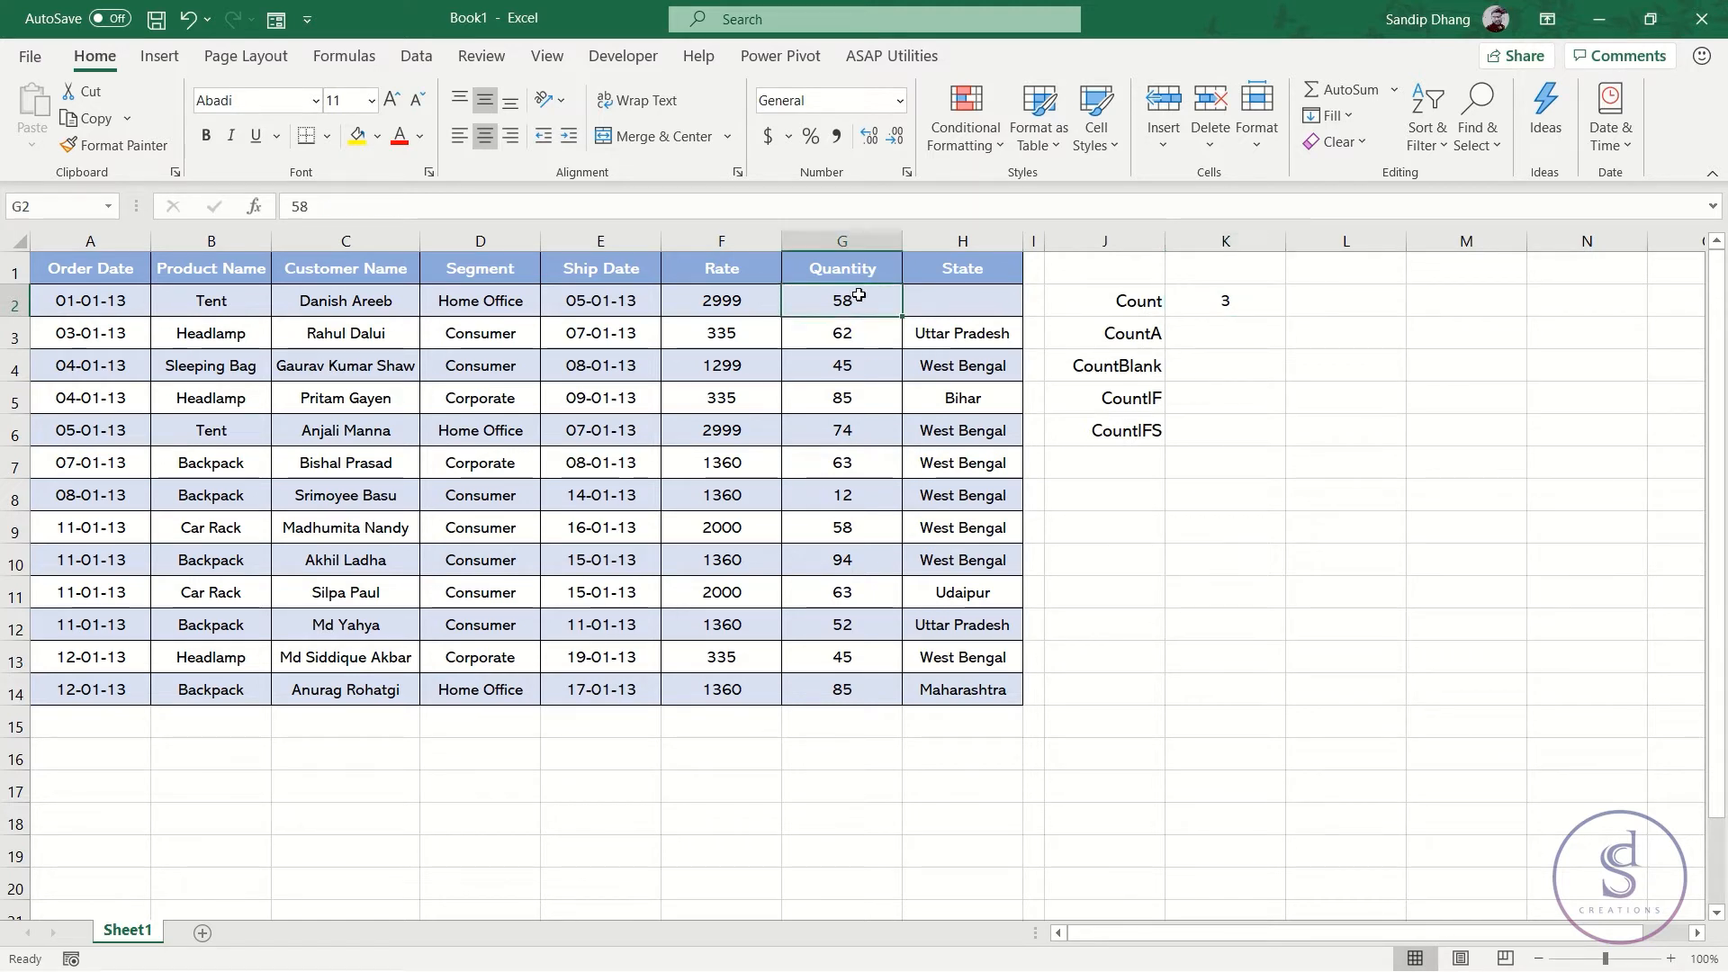
key("Delete")
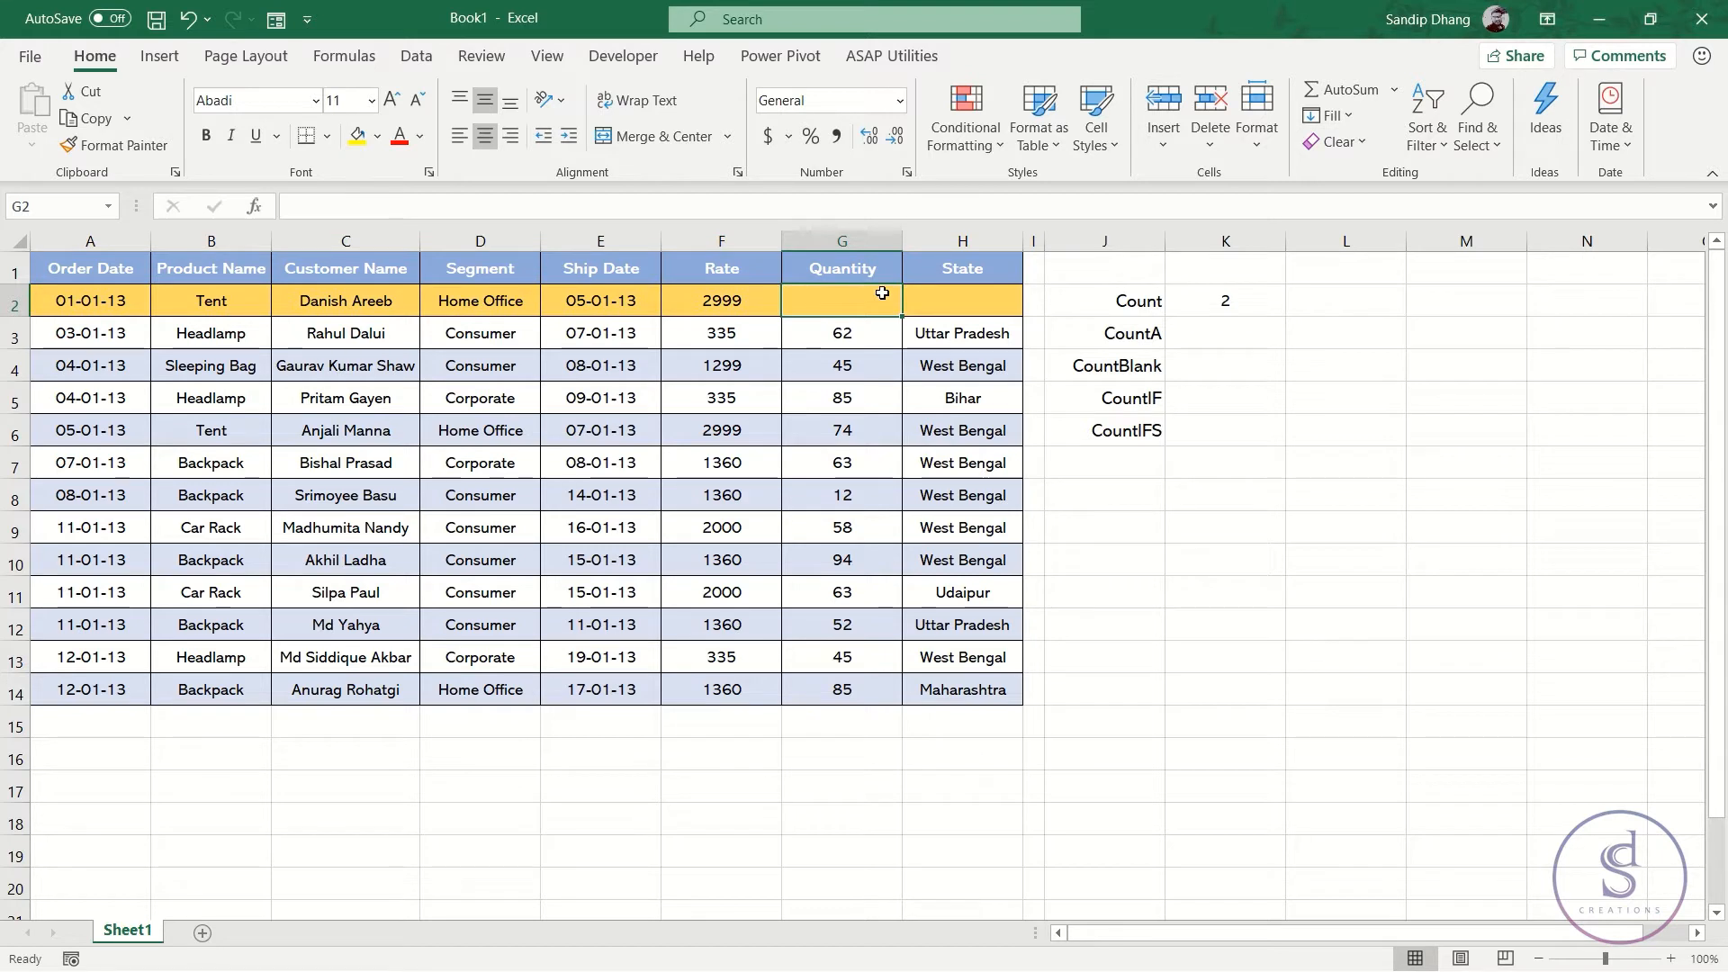
left_click(1226, 297)
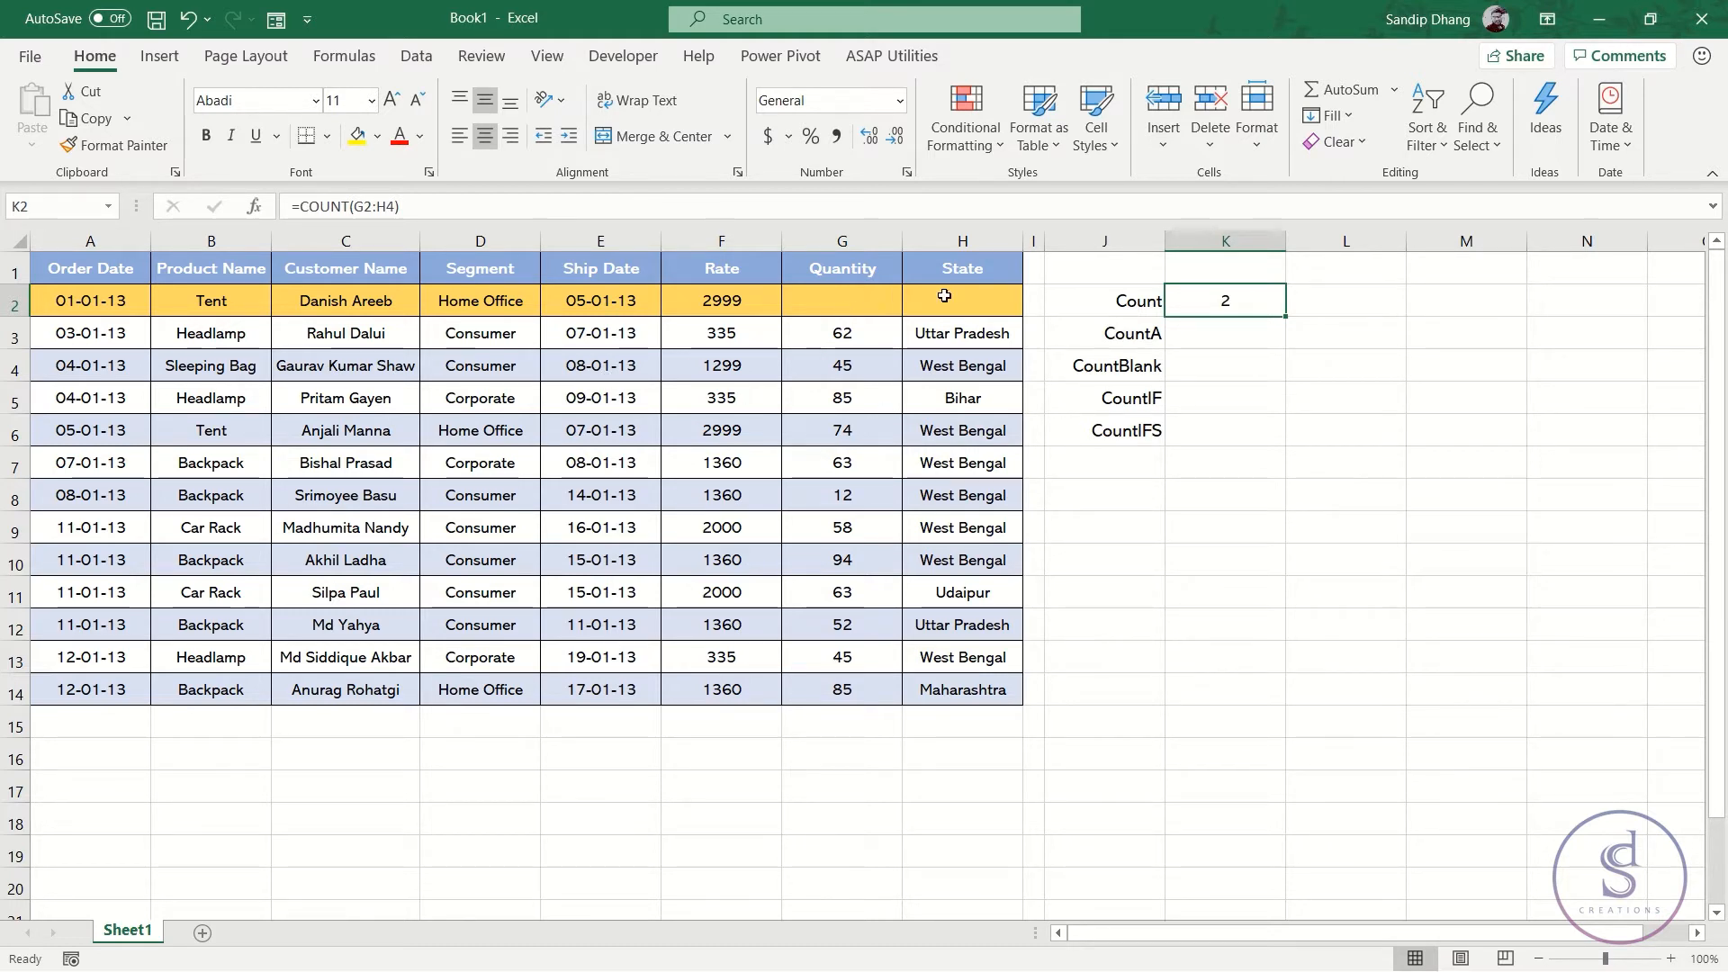
Step: Clear the conditional formatting rules from the entire sheet and reselect the COUNT cell K2
left_click(976, 133)
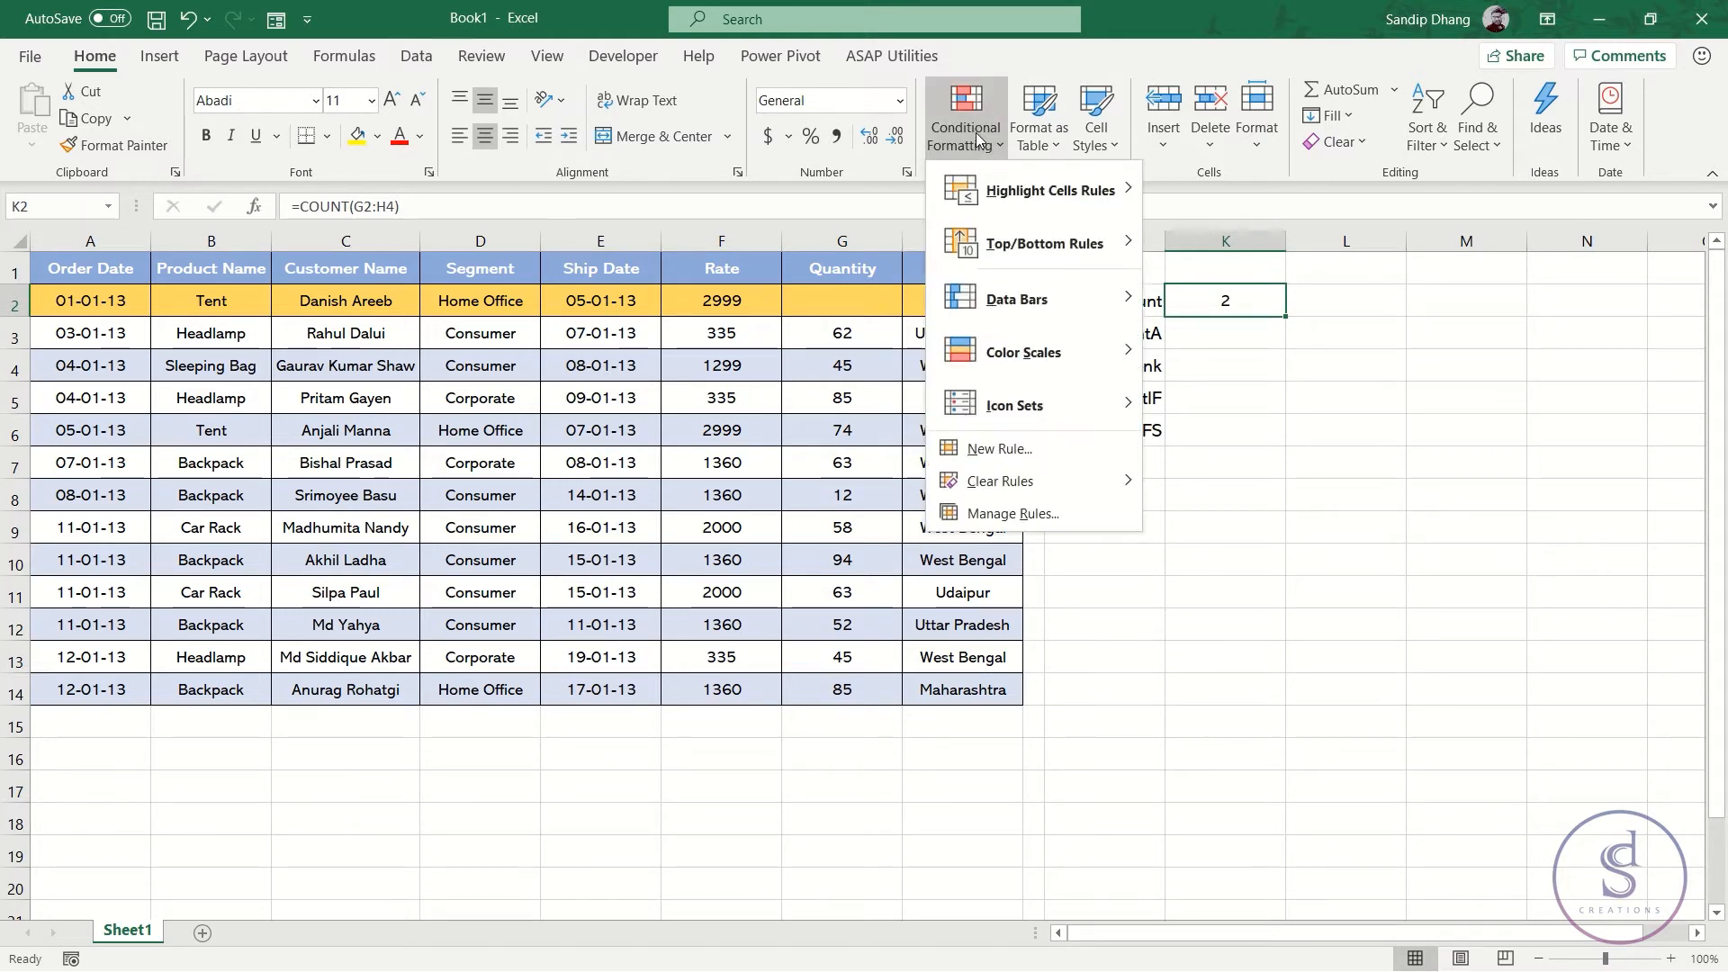
mouse_move(1072, 474)
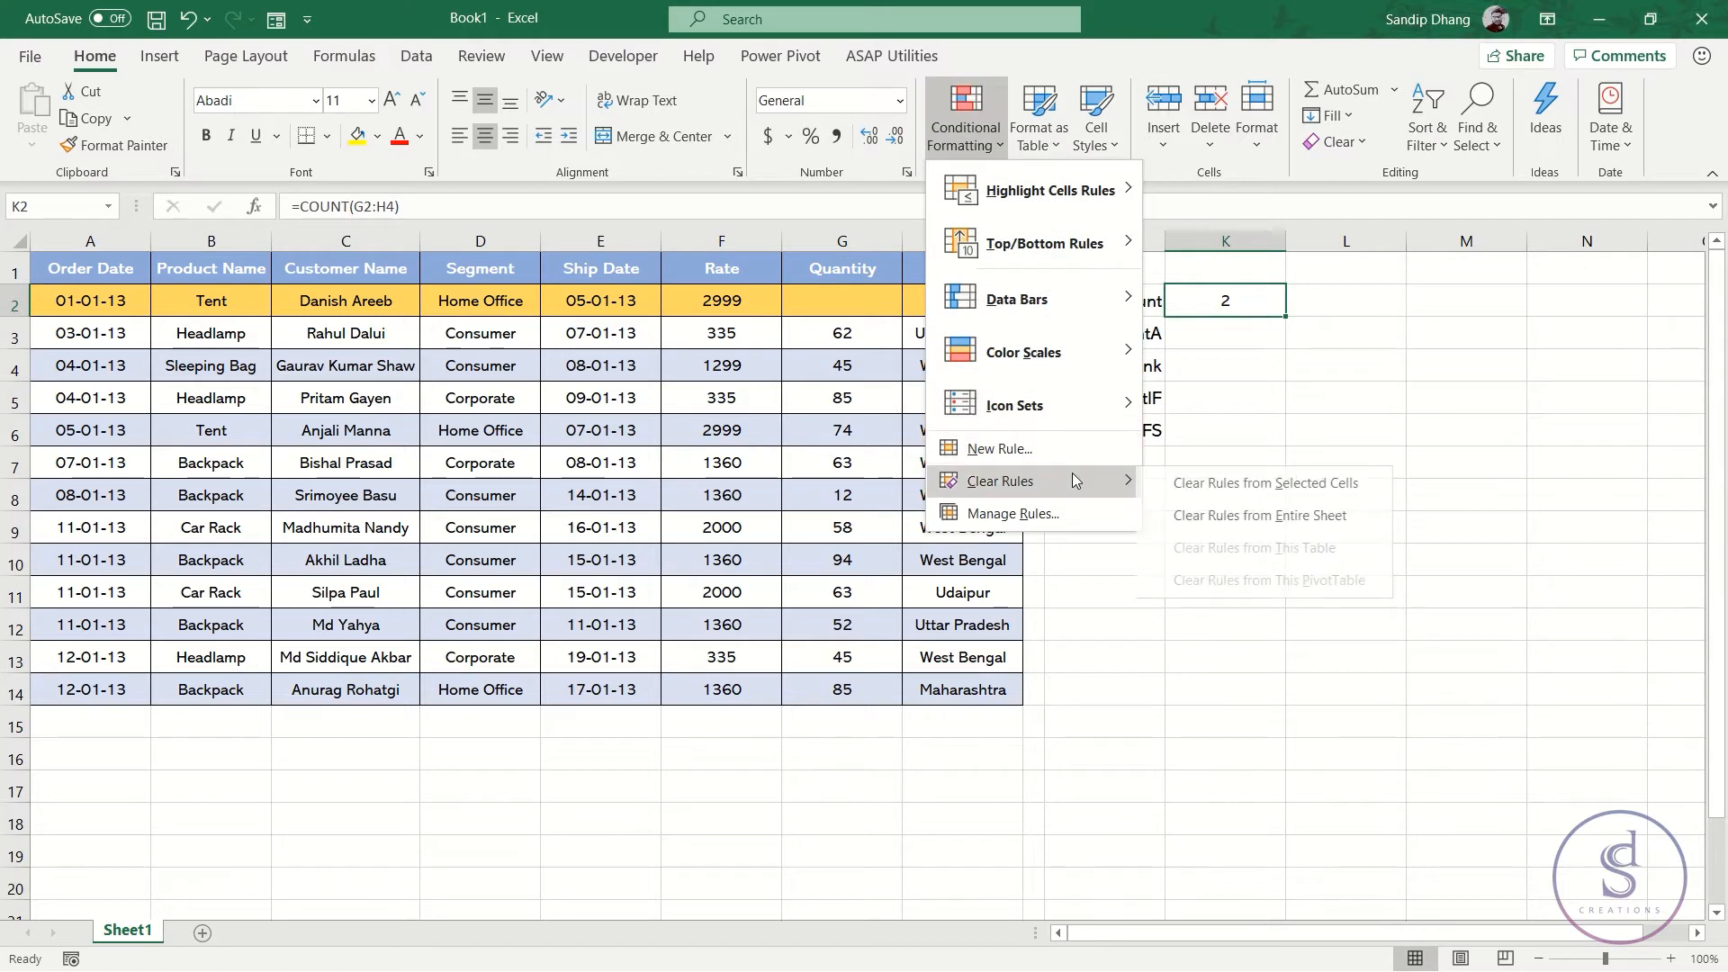
left_click(1231, 511)
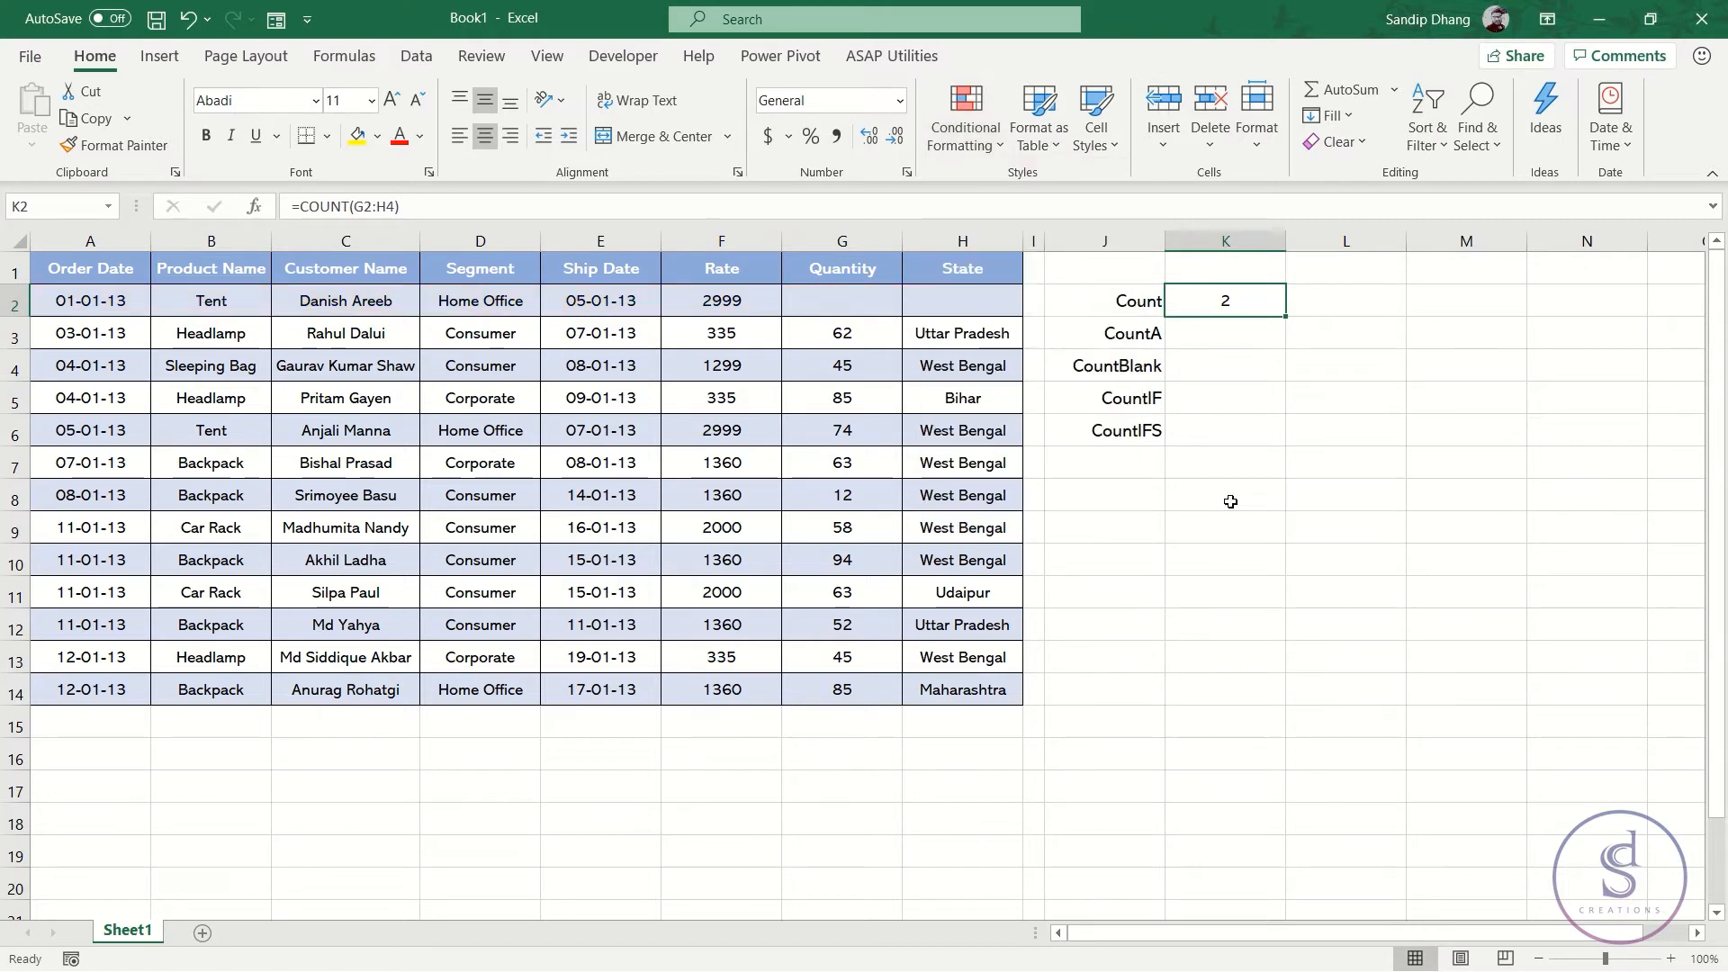
left_click(899, 313)
left_click(1224, 305)
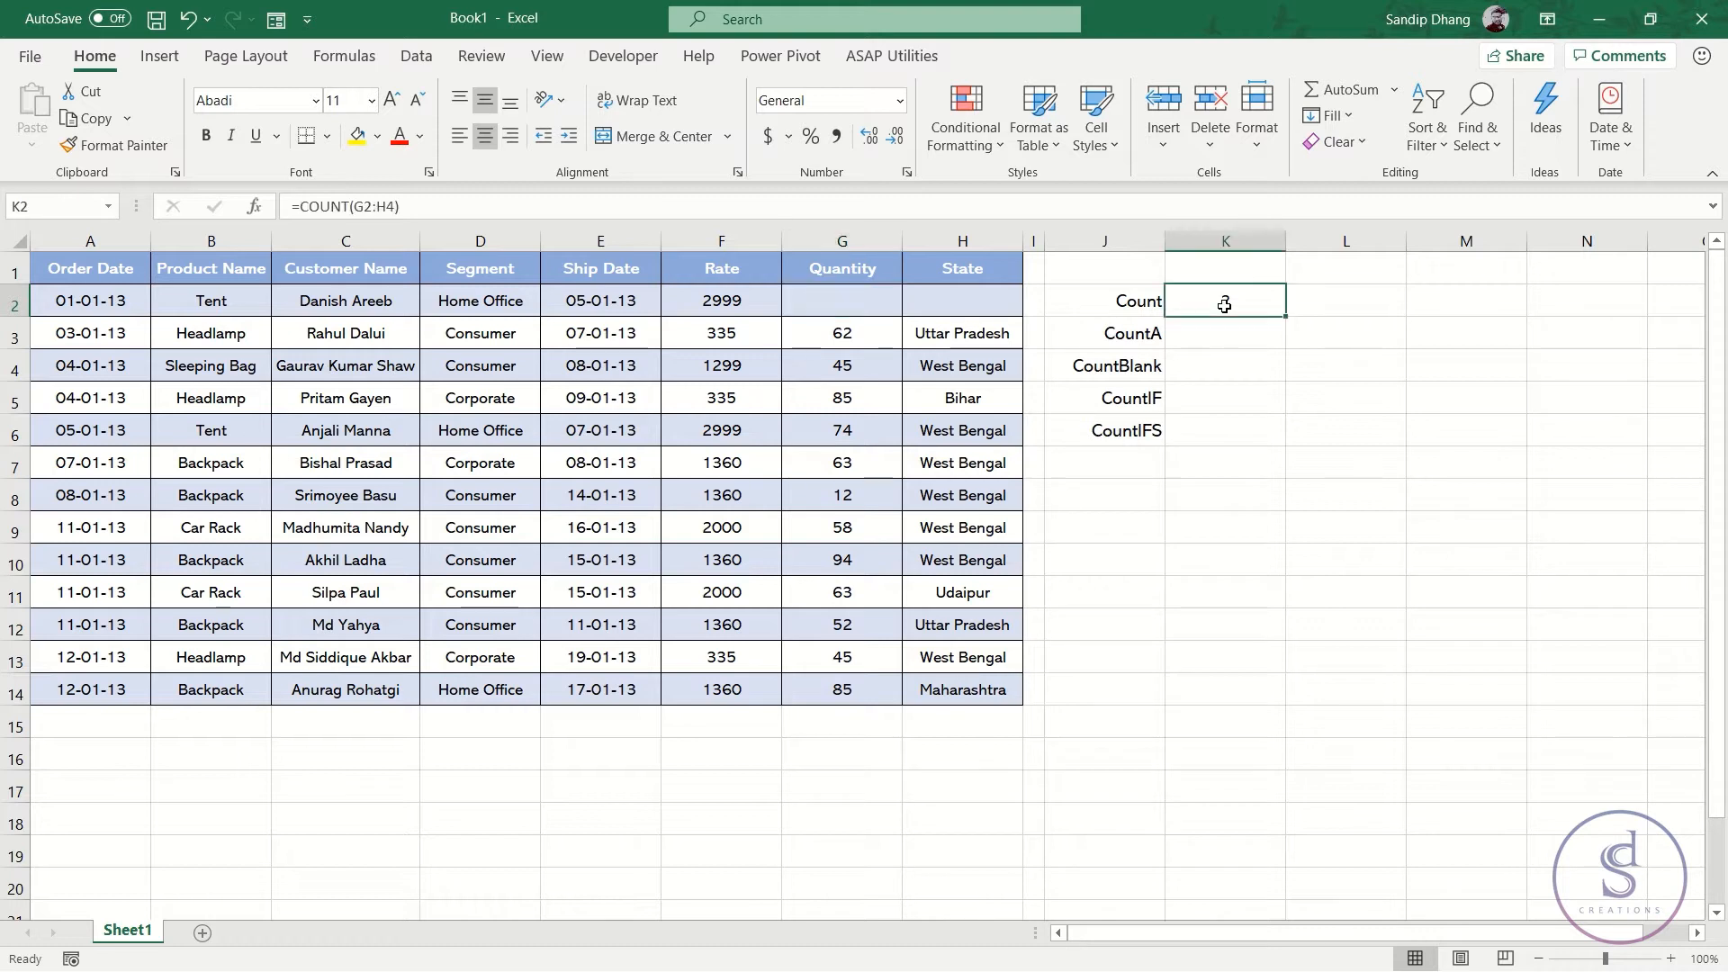
Step: Enter 68 in the Quantity cell G2 and copy the state from H3 into H2
left_click(882, 303)
type("68")
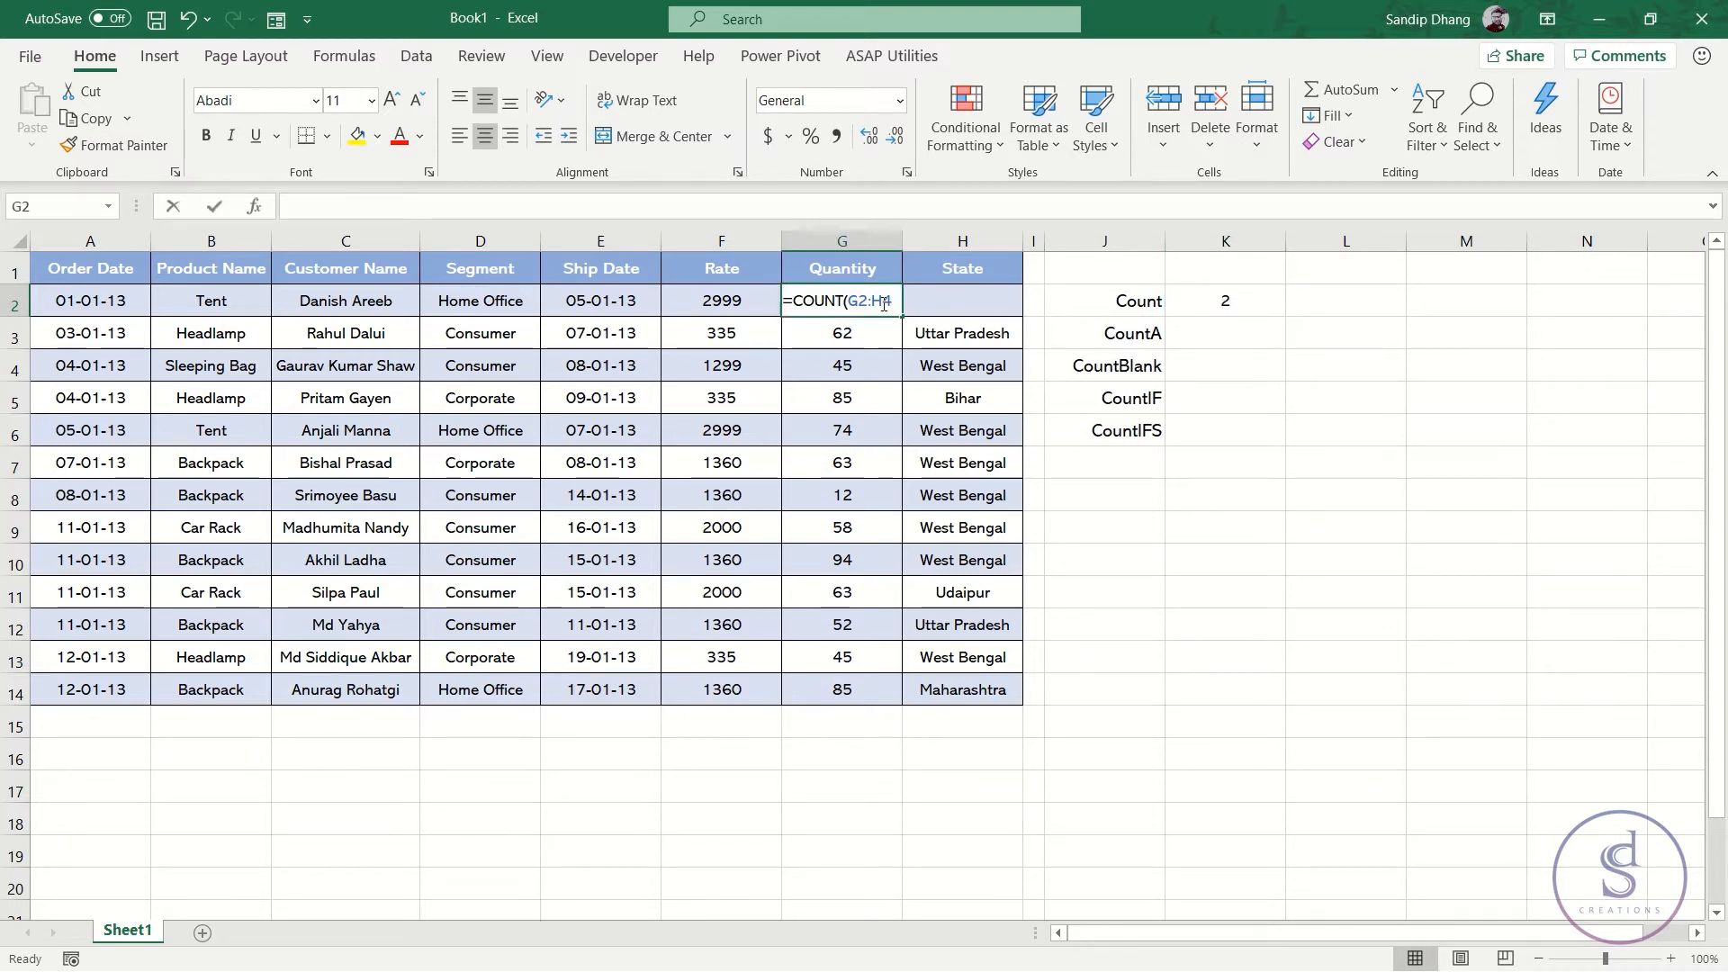
key("Tab")
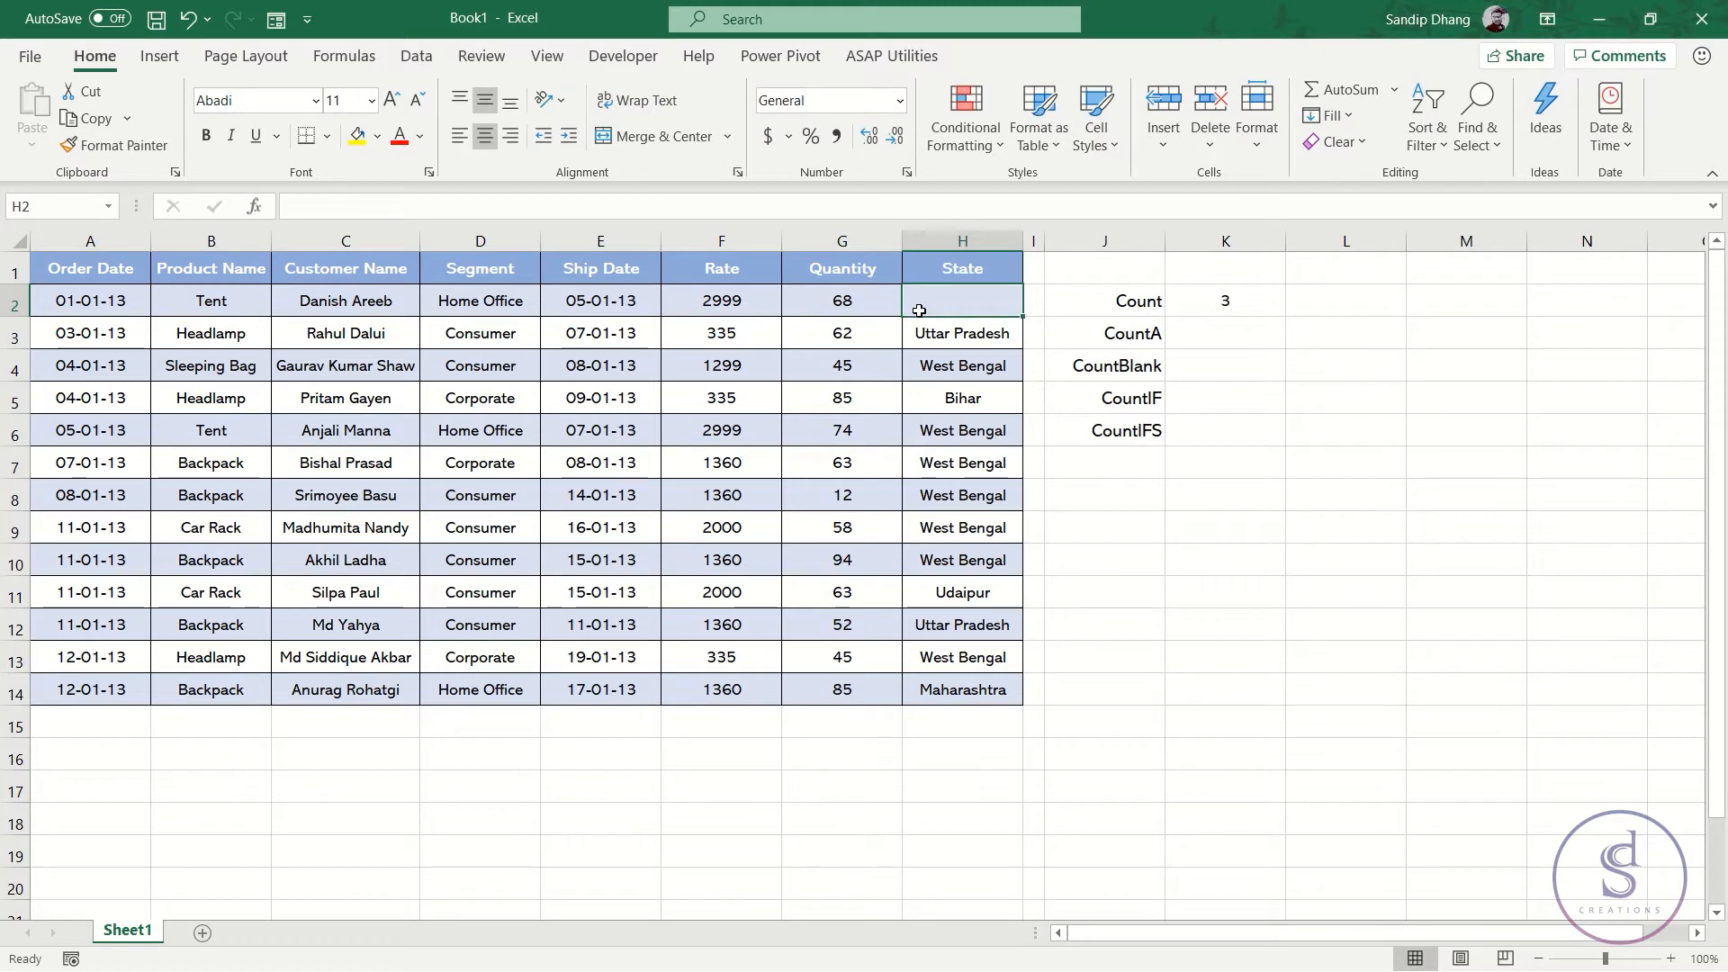
left_click(962, 337)
key("ctrl+c")
key("Up")
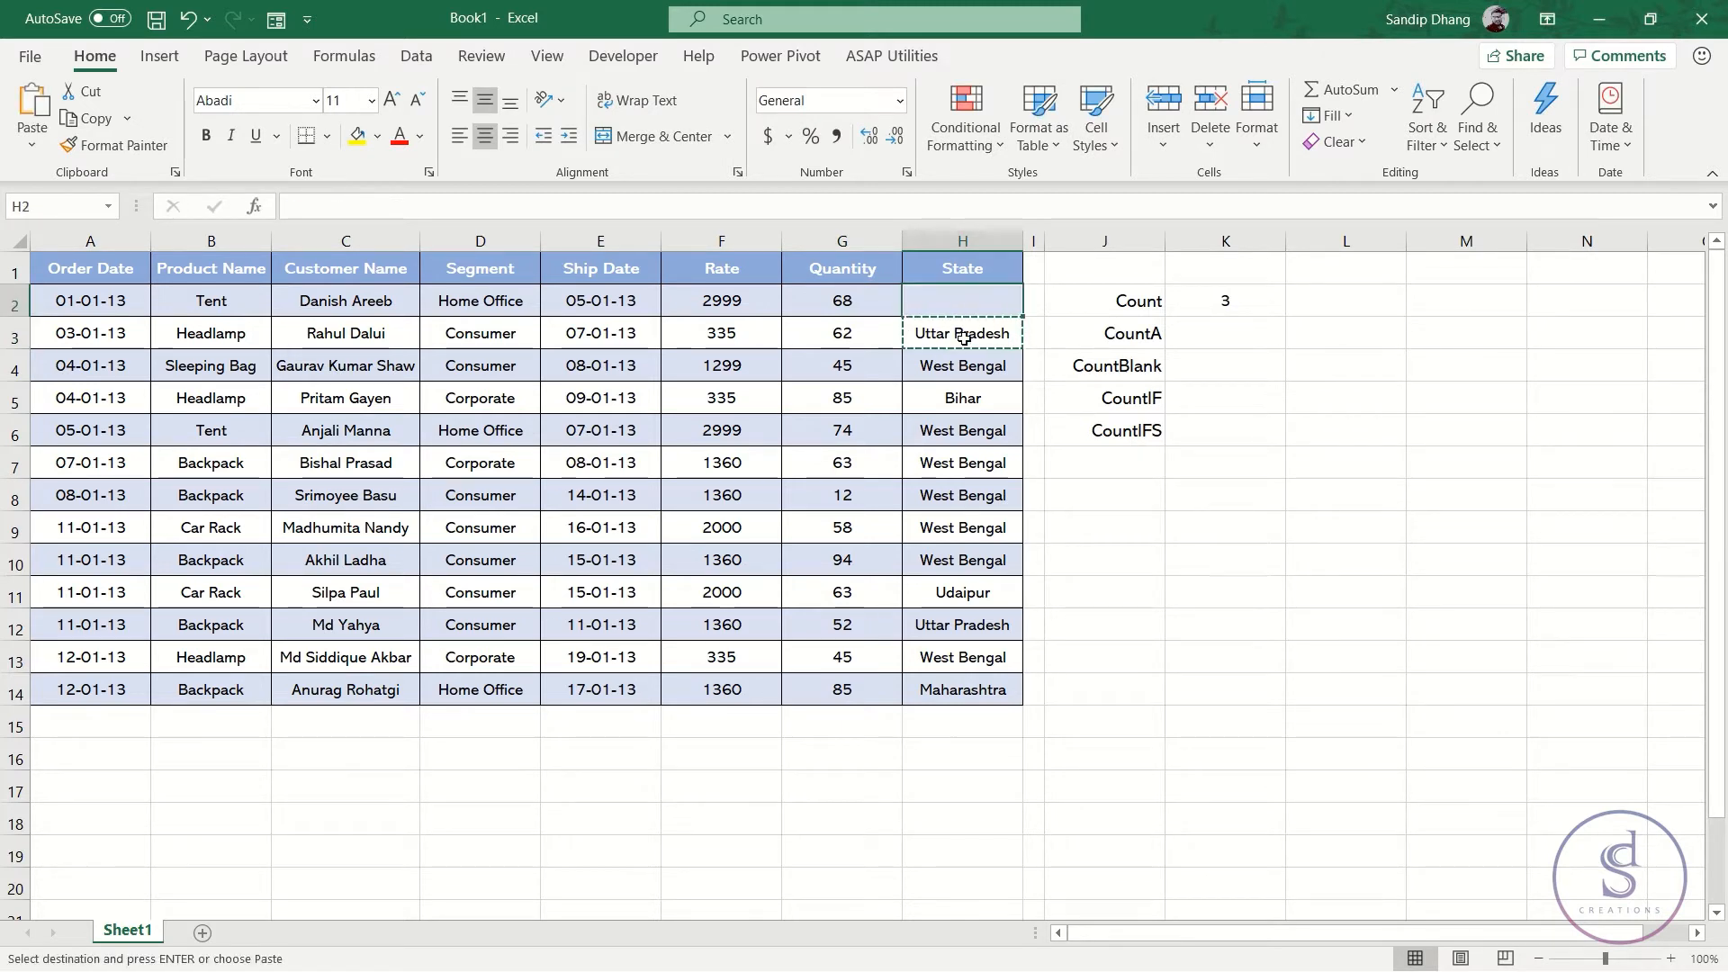
key("Return")
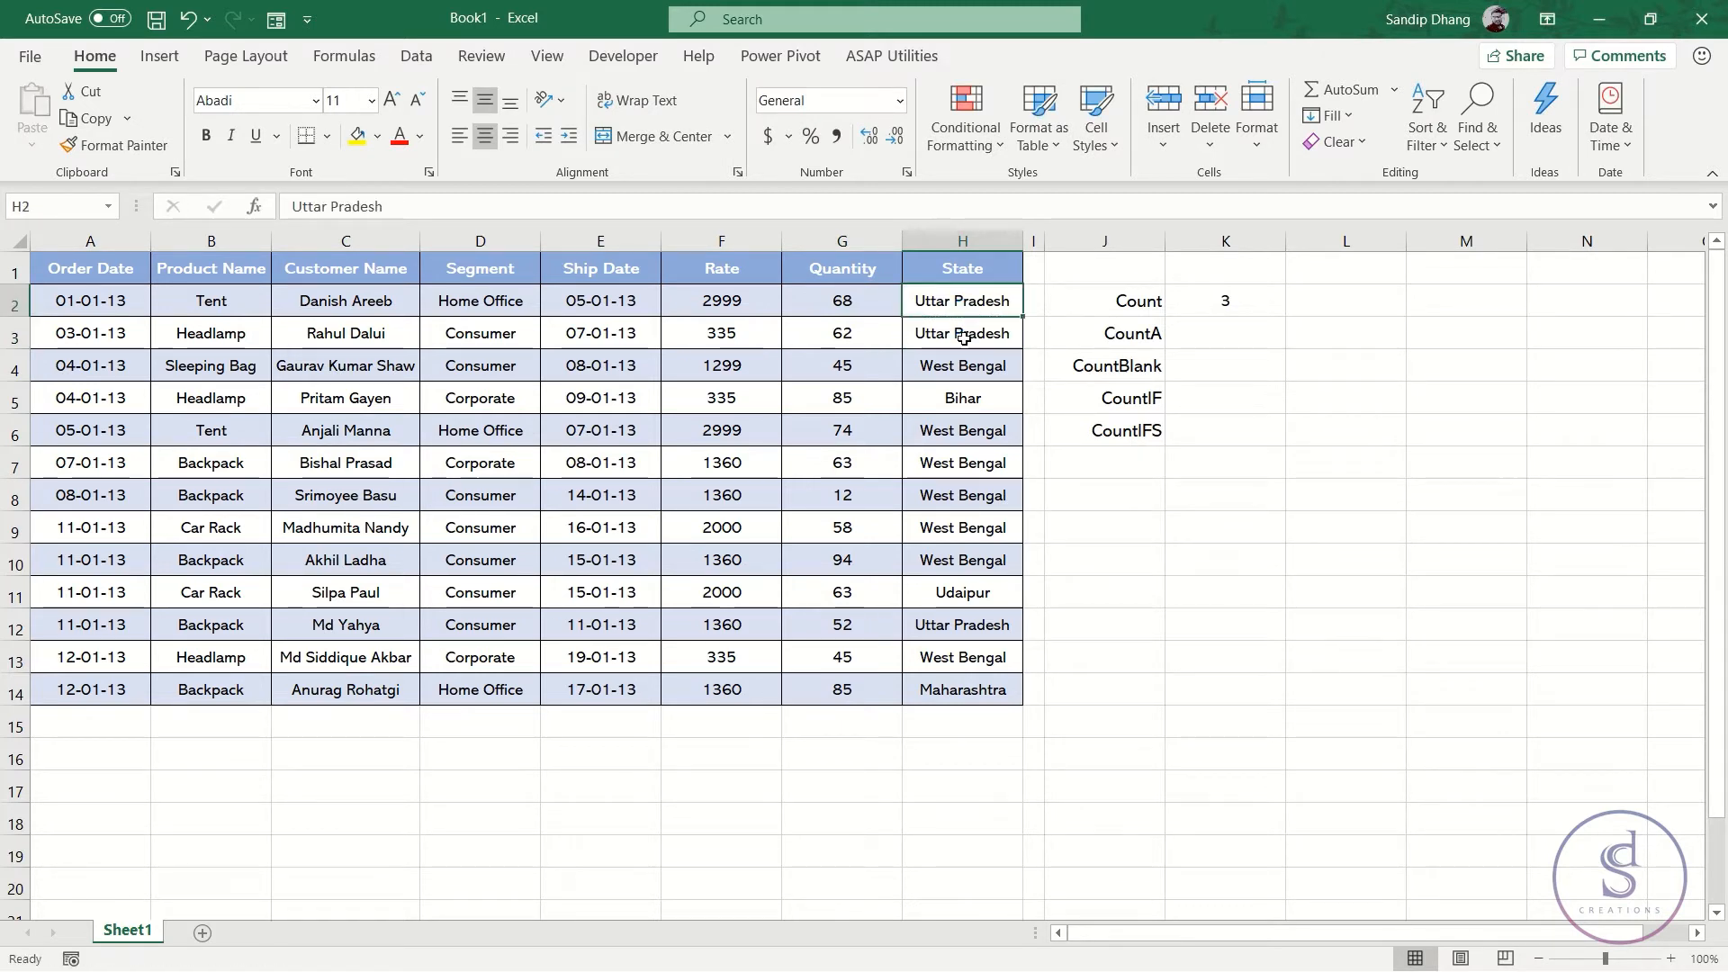
Step: Enter a COUNTA formula for the range G2:H4 in cell K3, beside the CountA label
left_click(1224, 332)
type("=c")
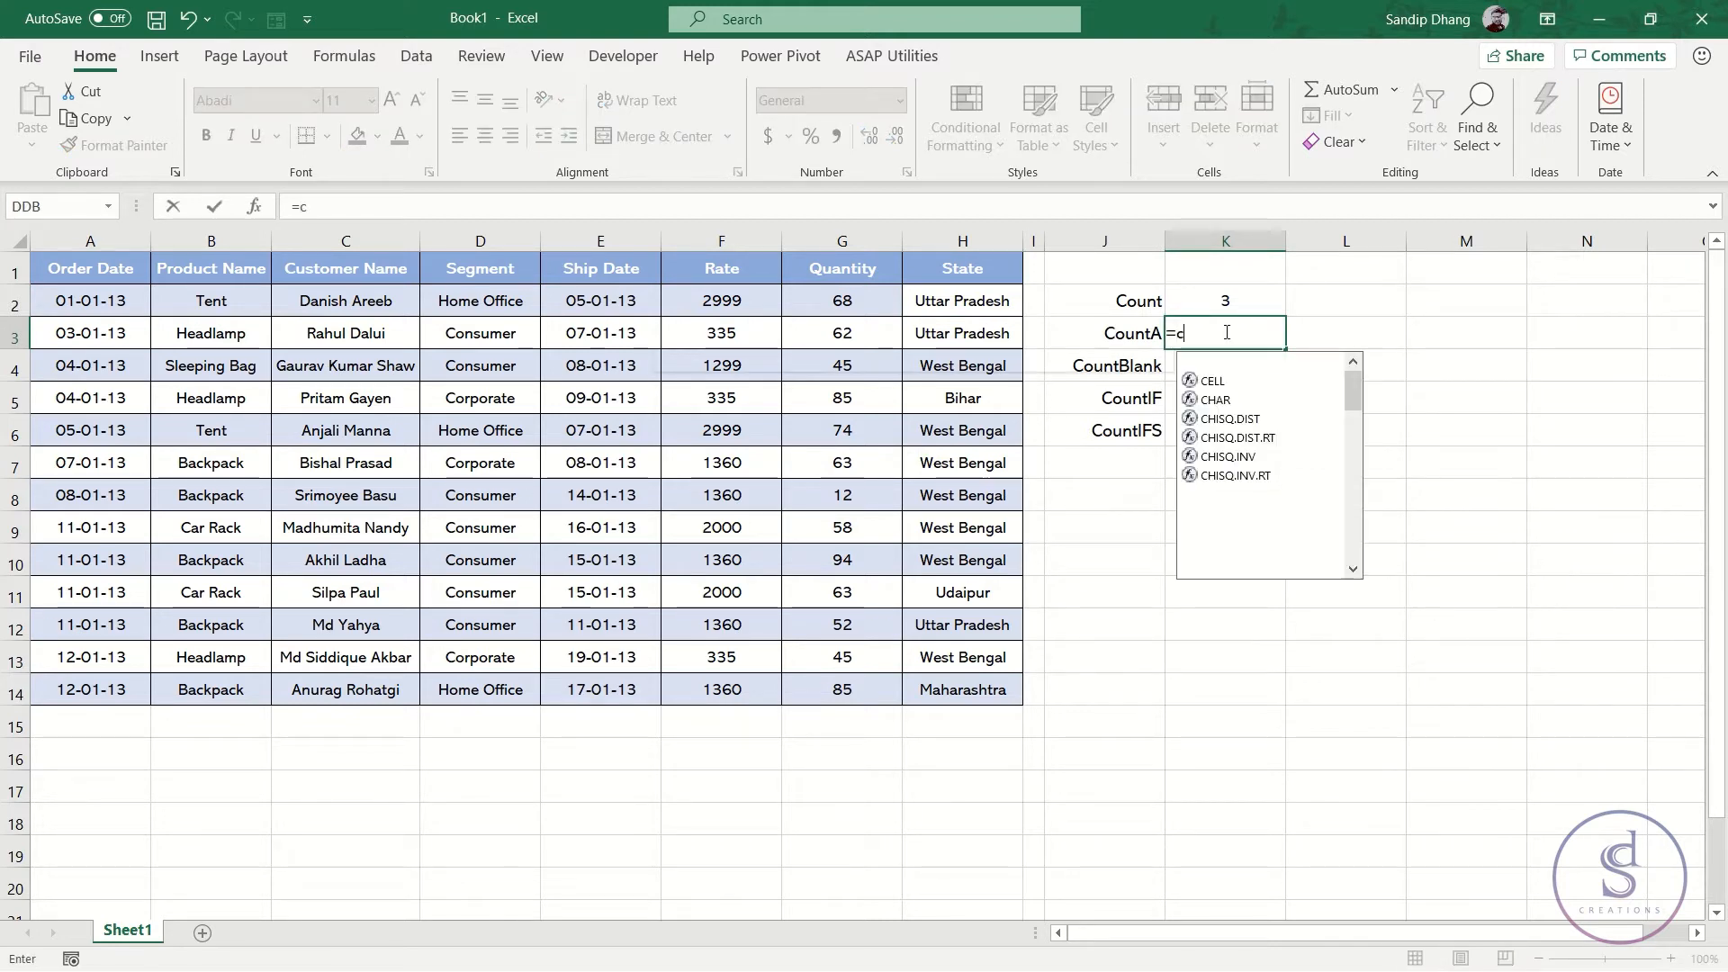
type("ounta")
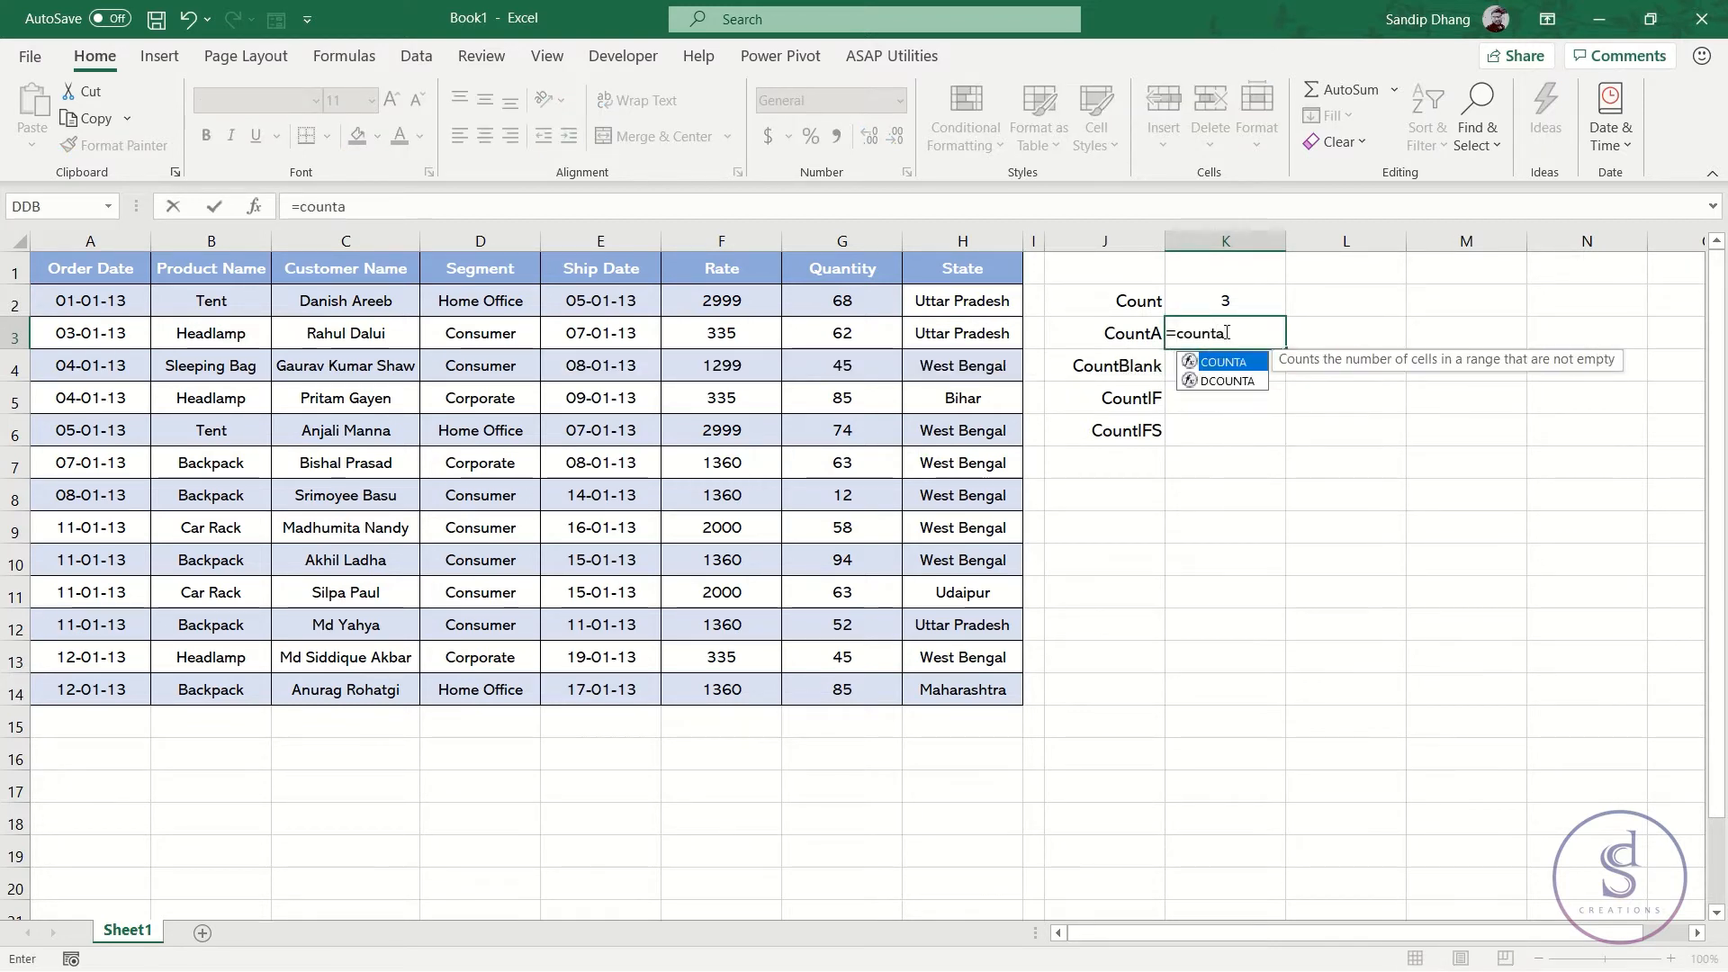
key("Tab")
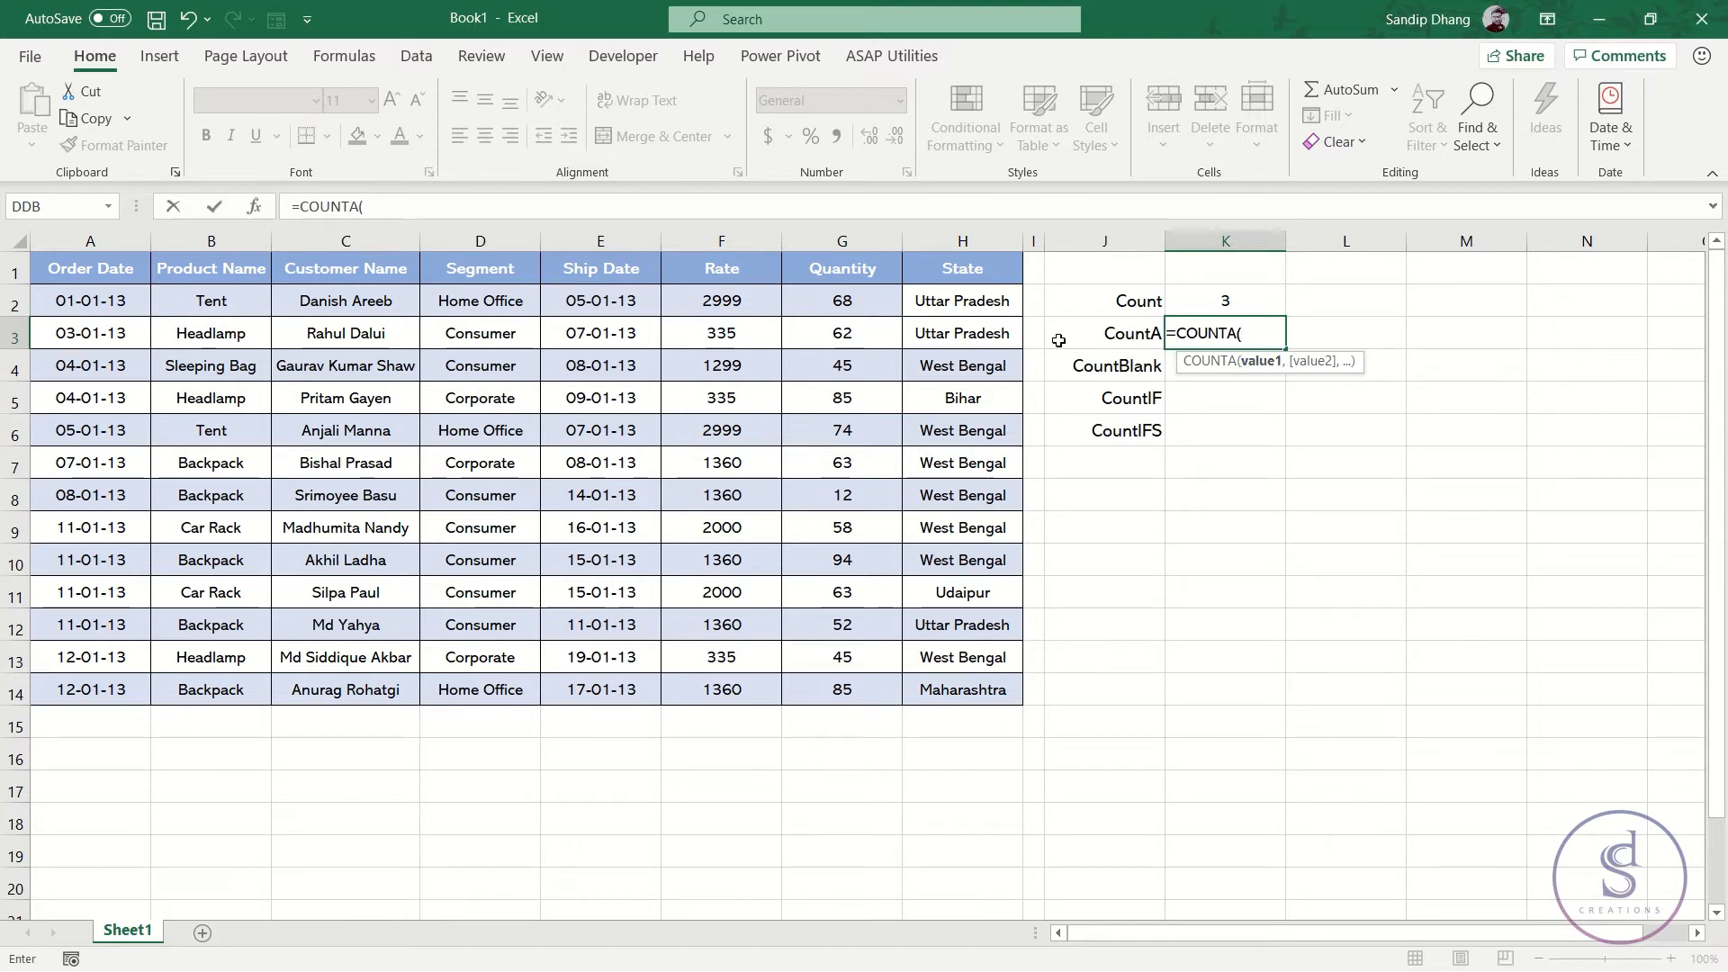
left_click_drag(864, 299, 976, 358)
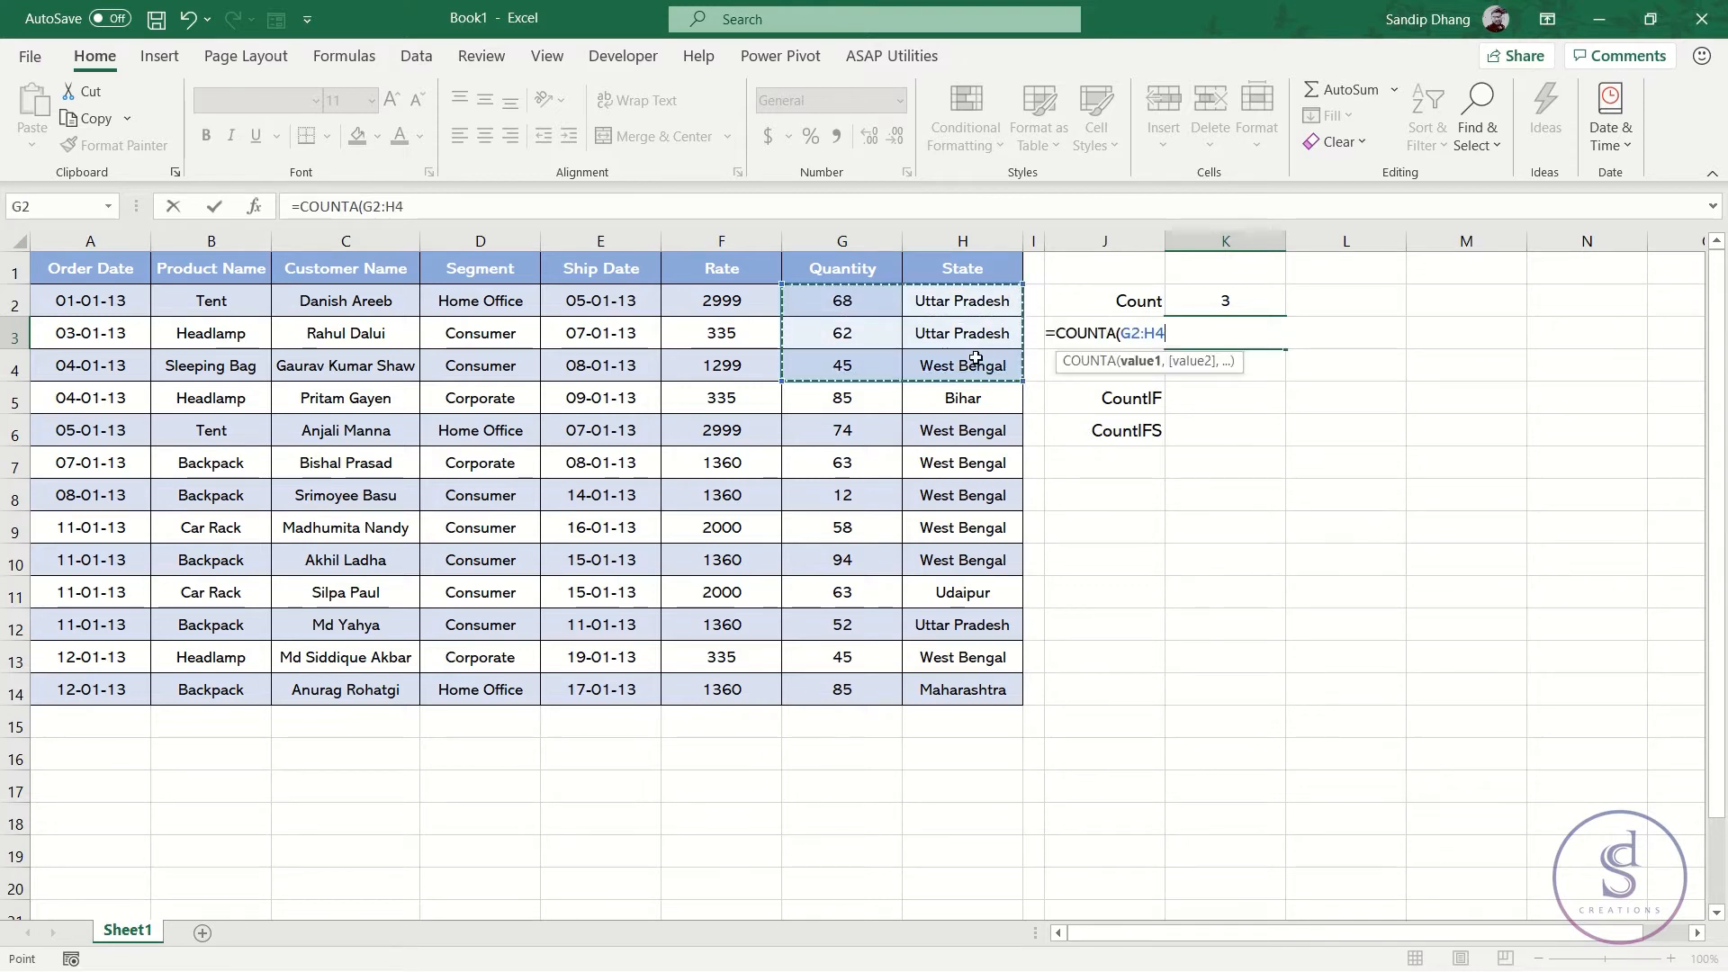
key("Return")
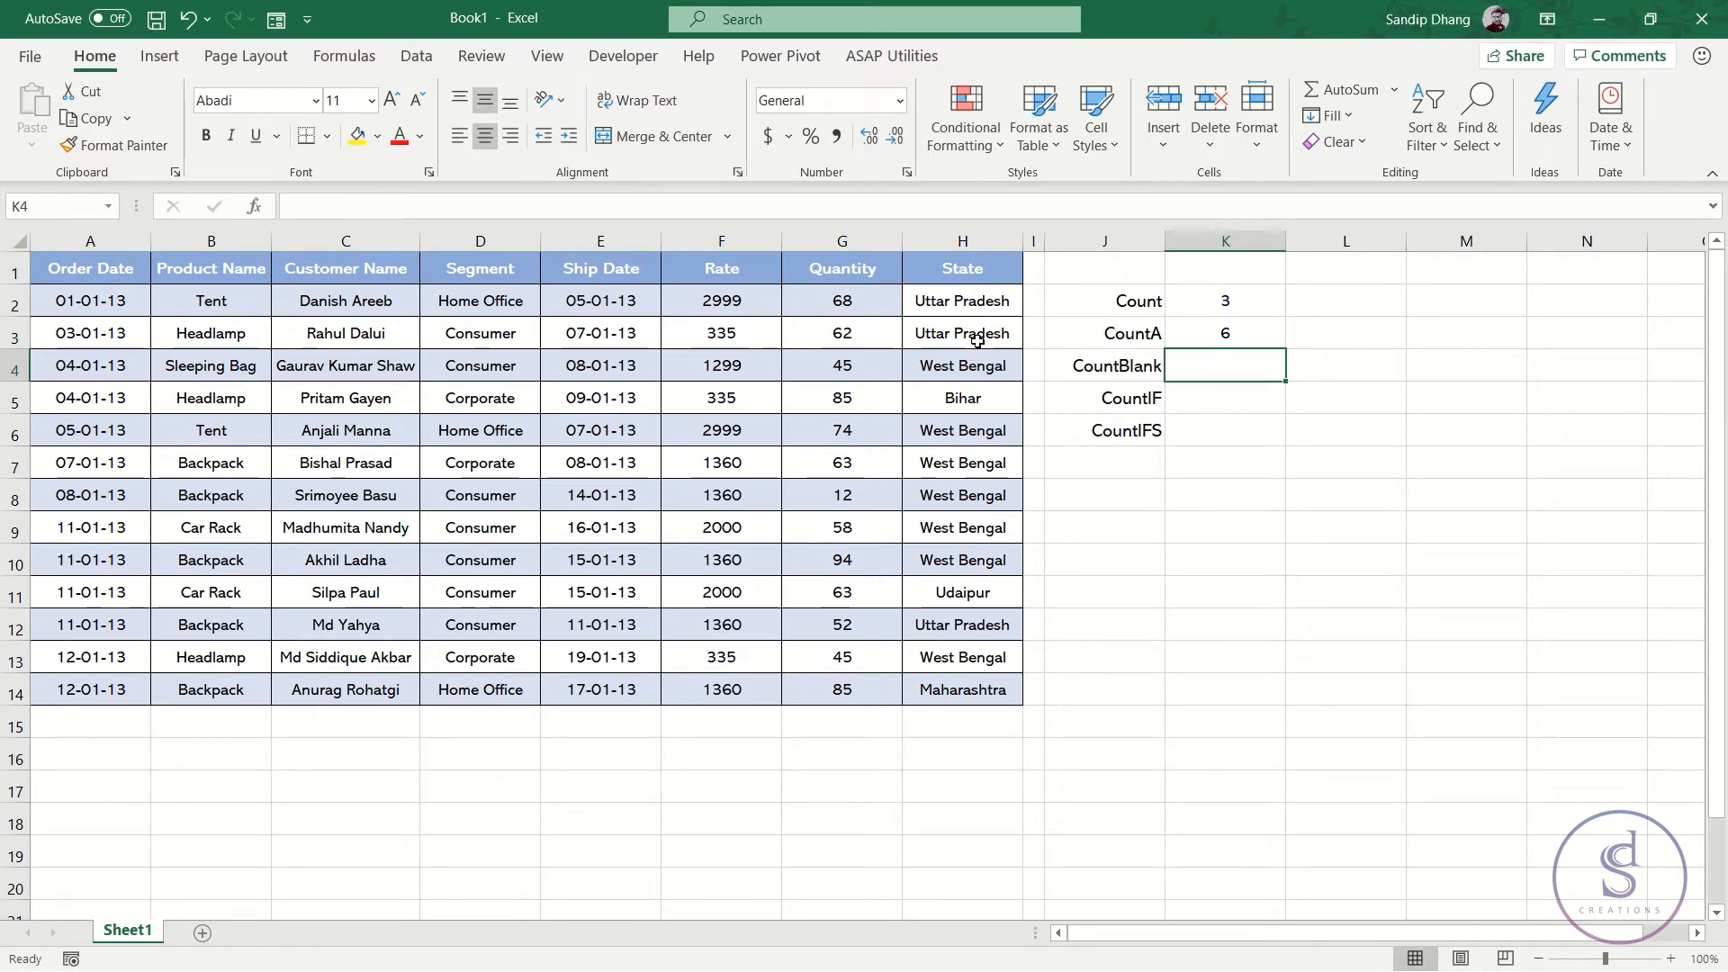
Step: Clear the State cell H3 and check the COUNTA formula in K3
left_click(976, 337)
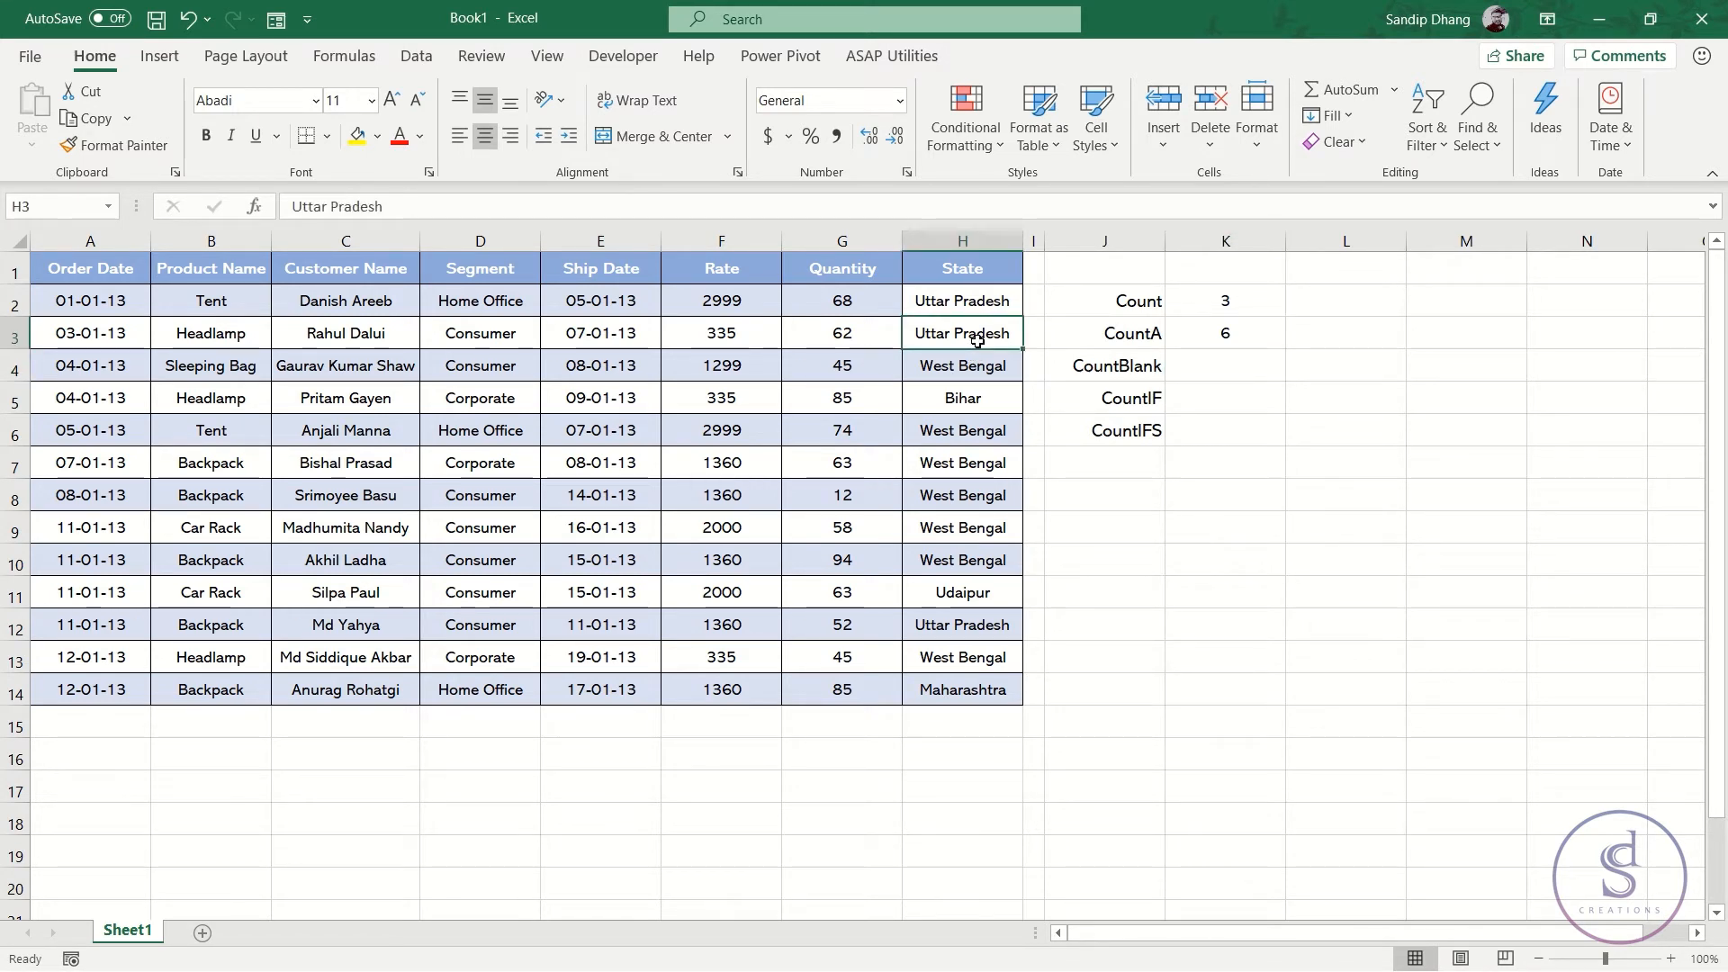
key("Delete")
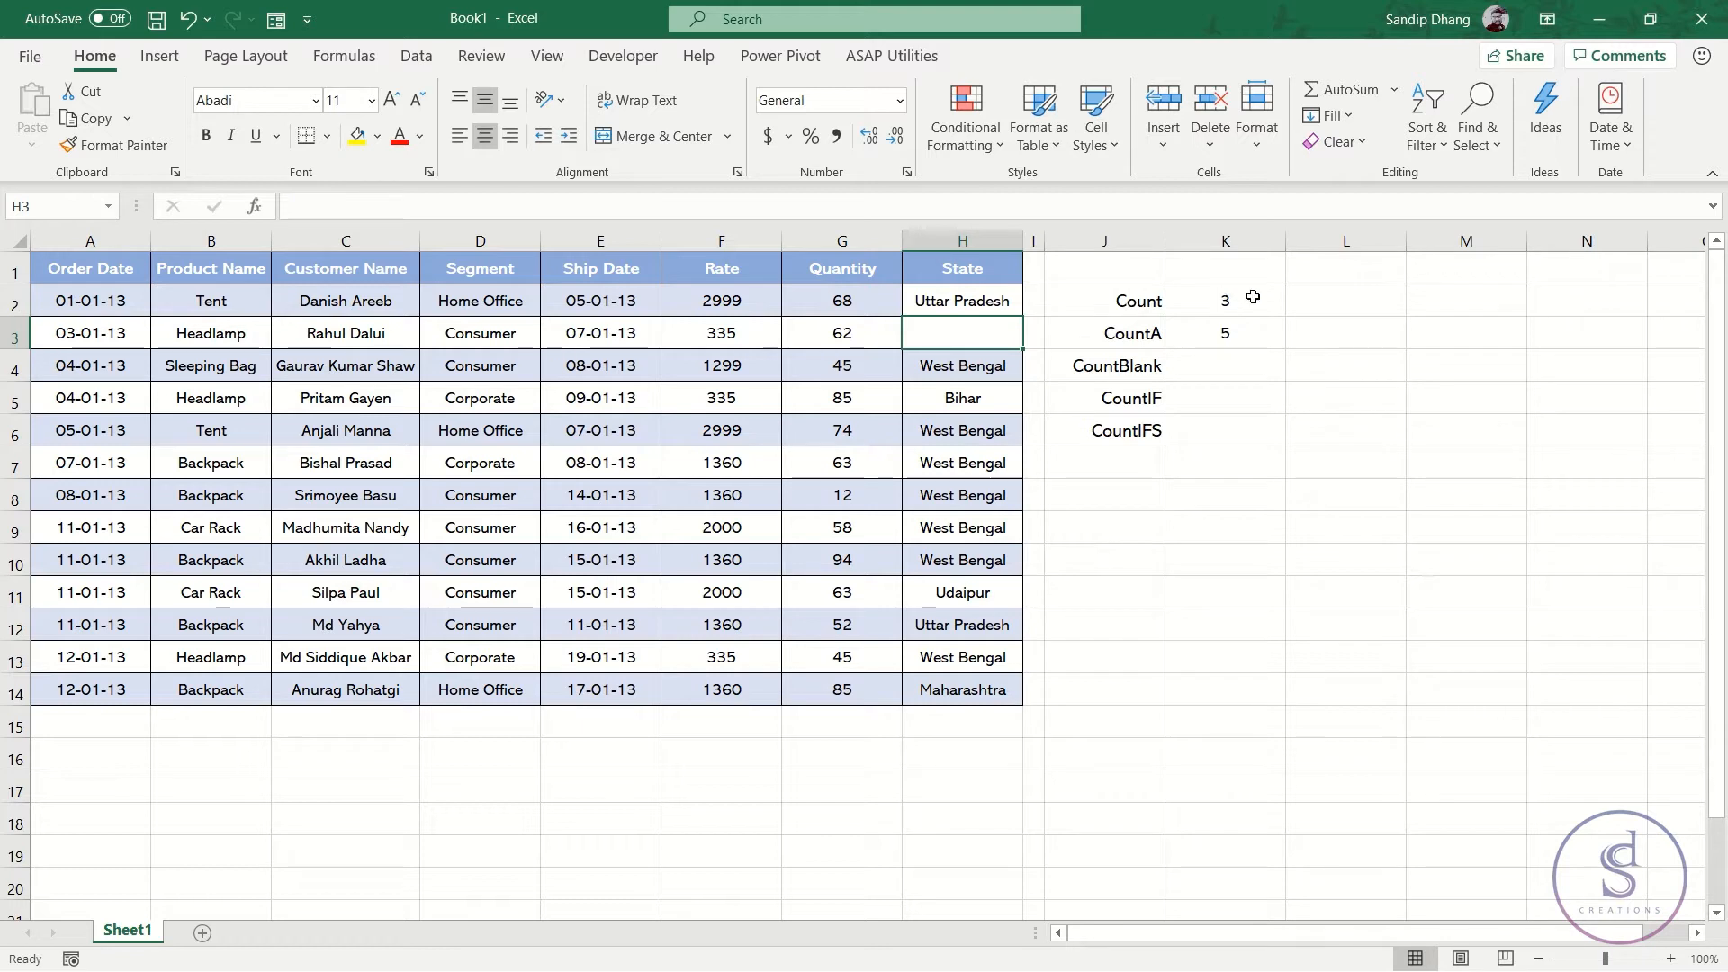
left_click(1226, 335)
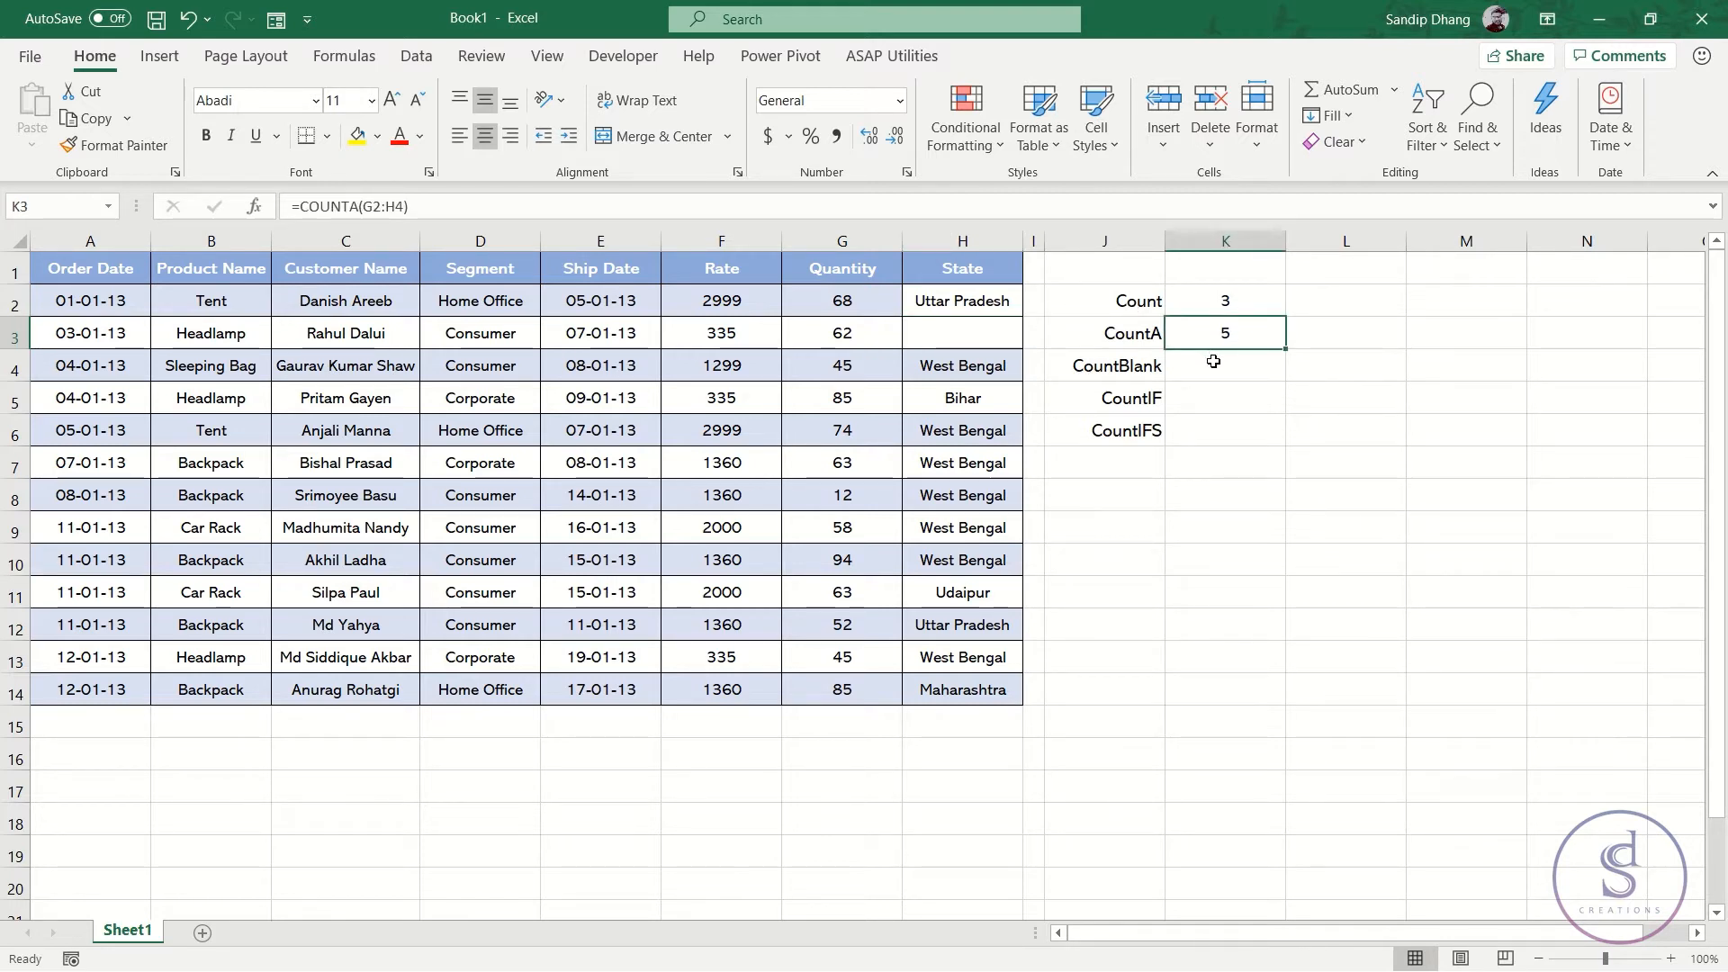
Step: Enter a COUNTBLANK formula for the range G2:H4 in cell K4 and check the empty State cell H3
left_click(1213, 361)
type("=co")
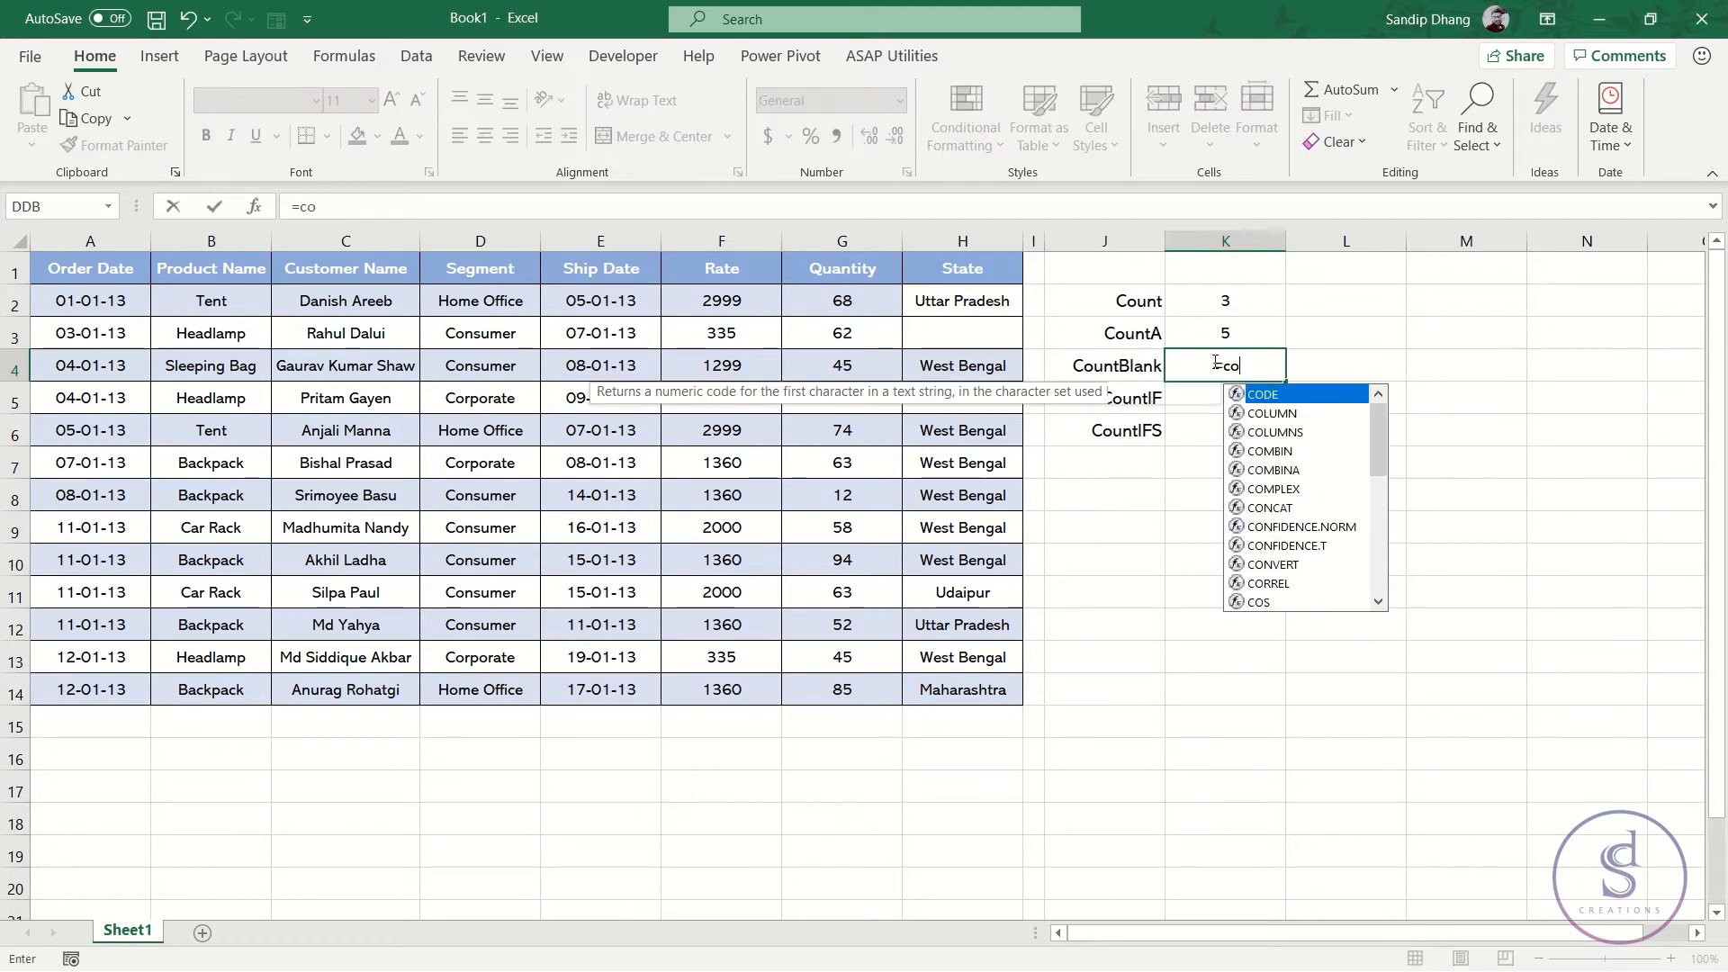
type("untbl")
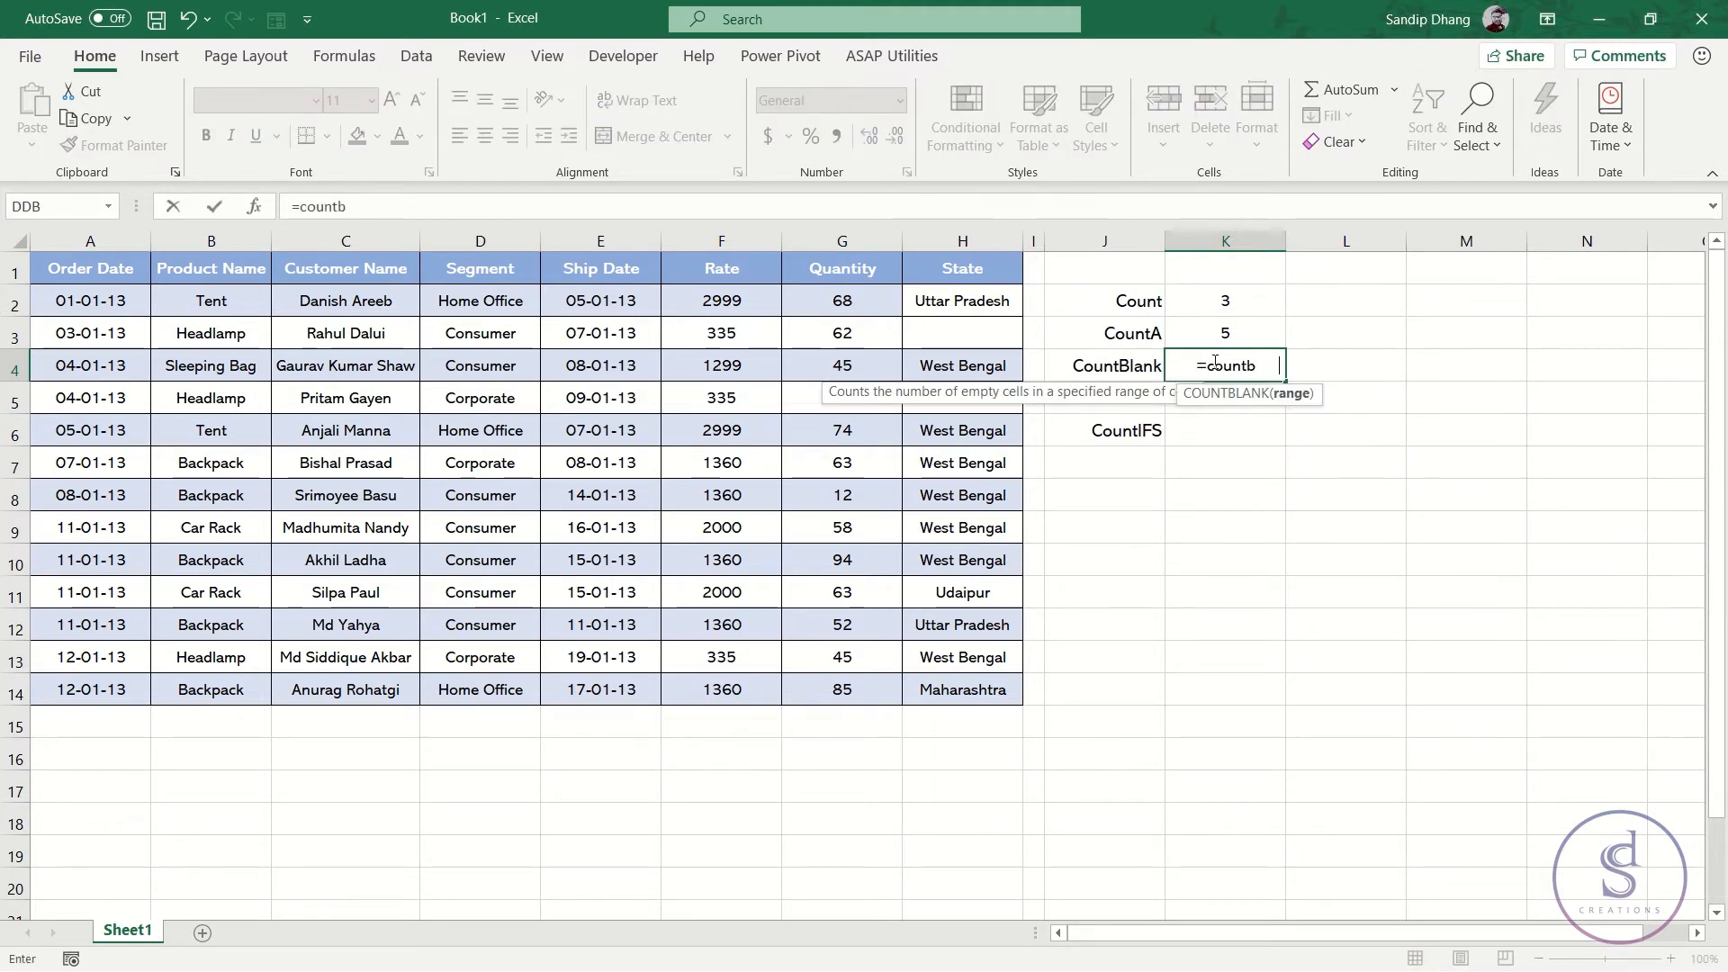
key("Tab")
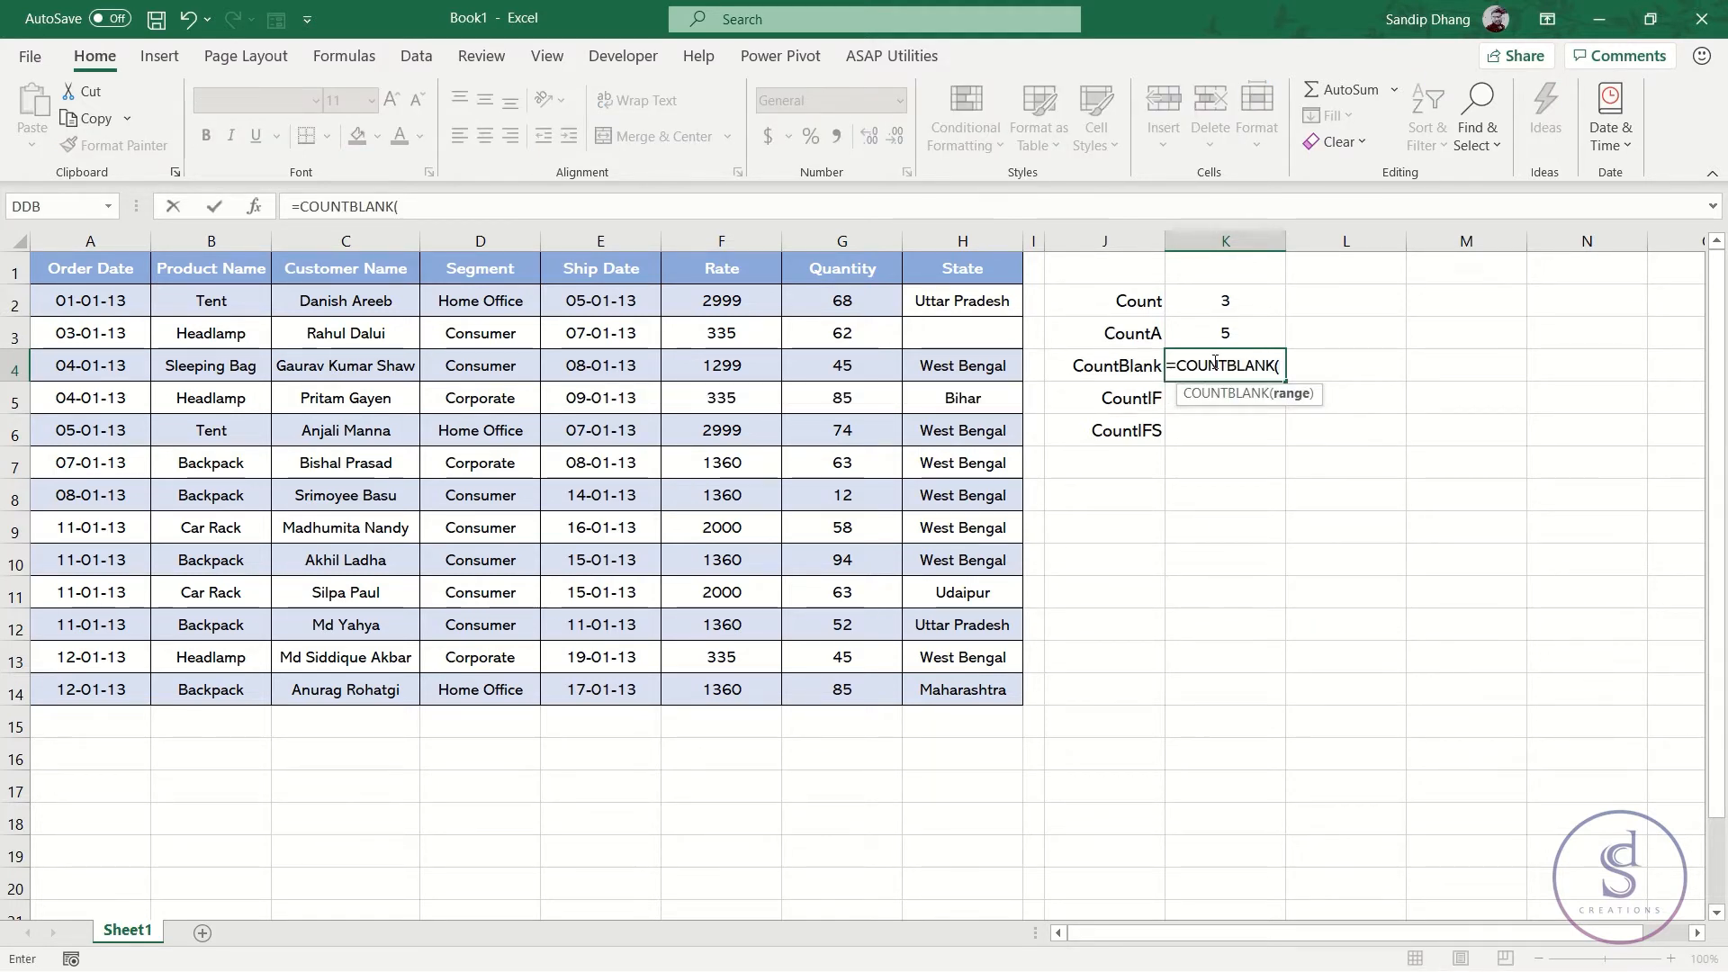
left_click_drag(825, 301, 953, 366)
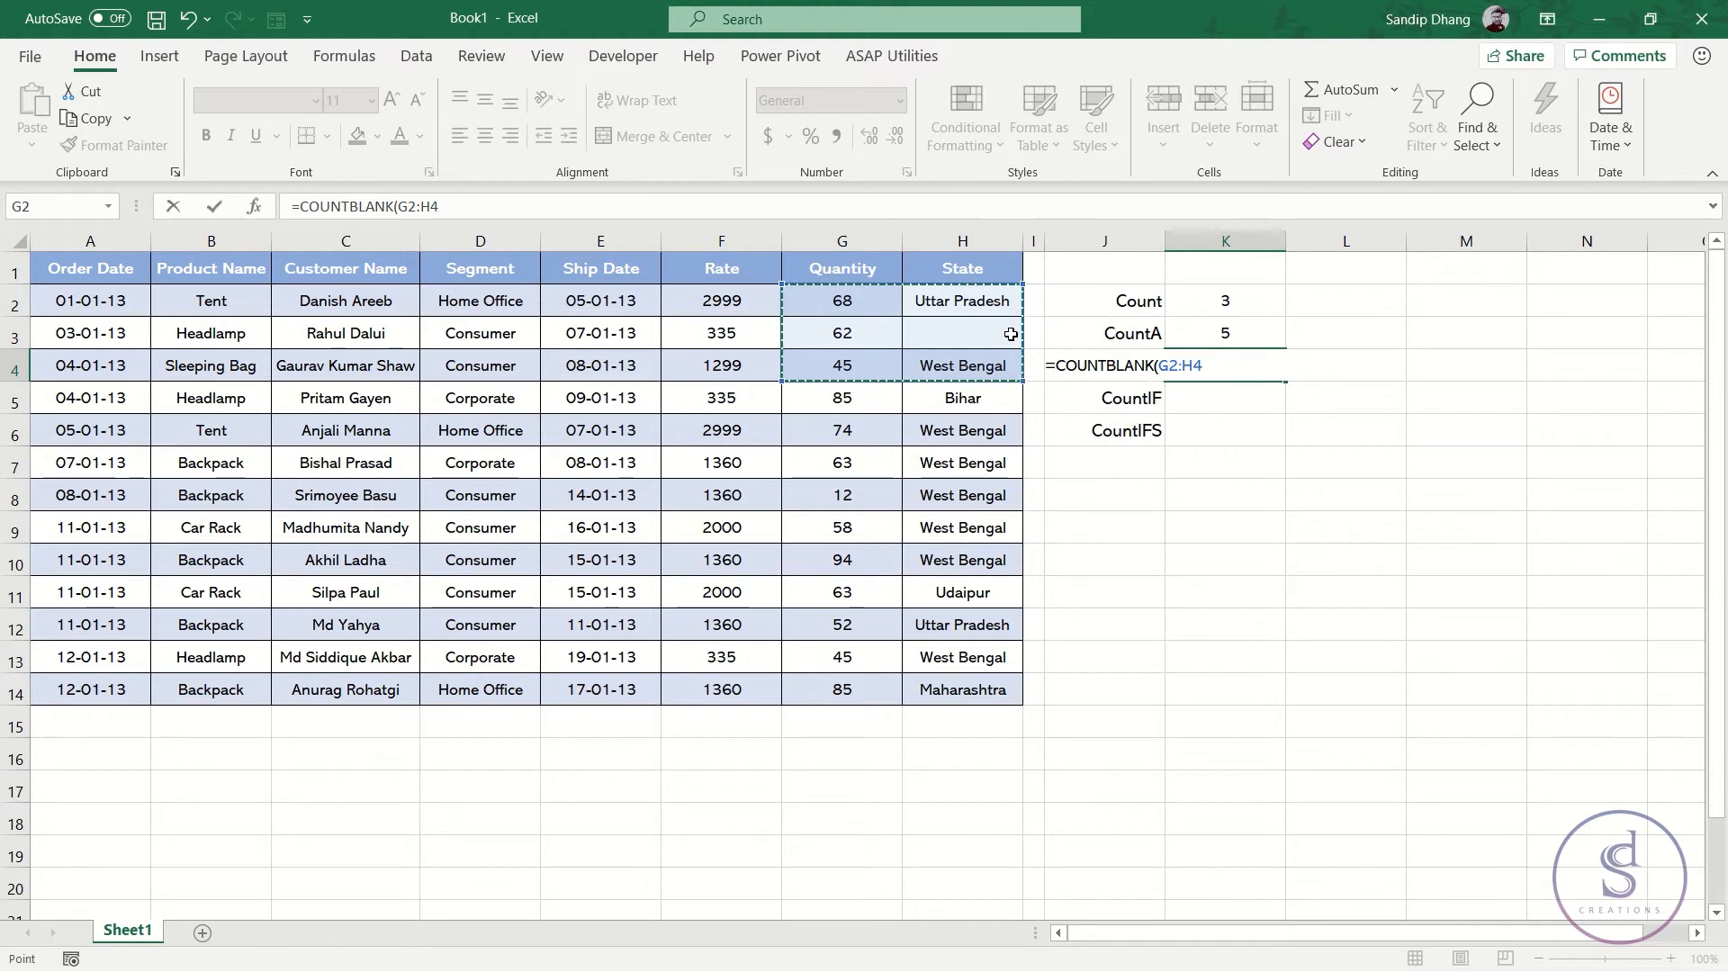
key("Return")
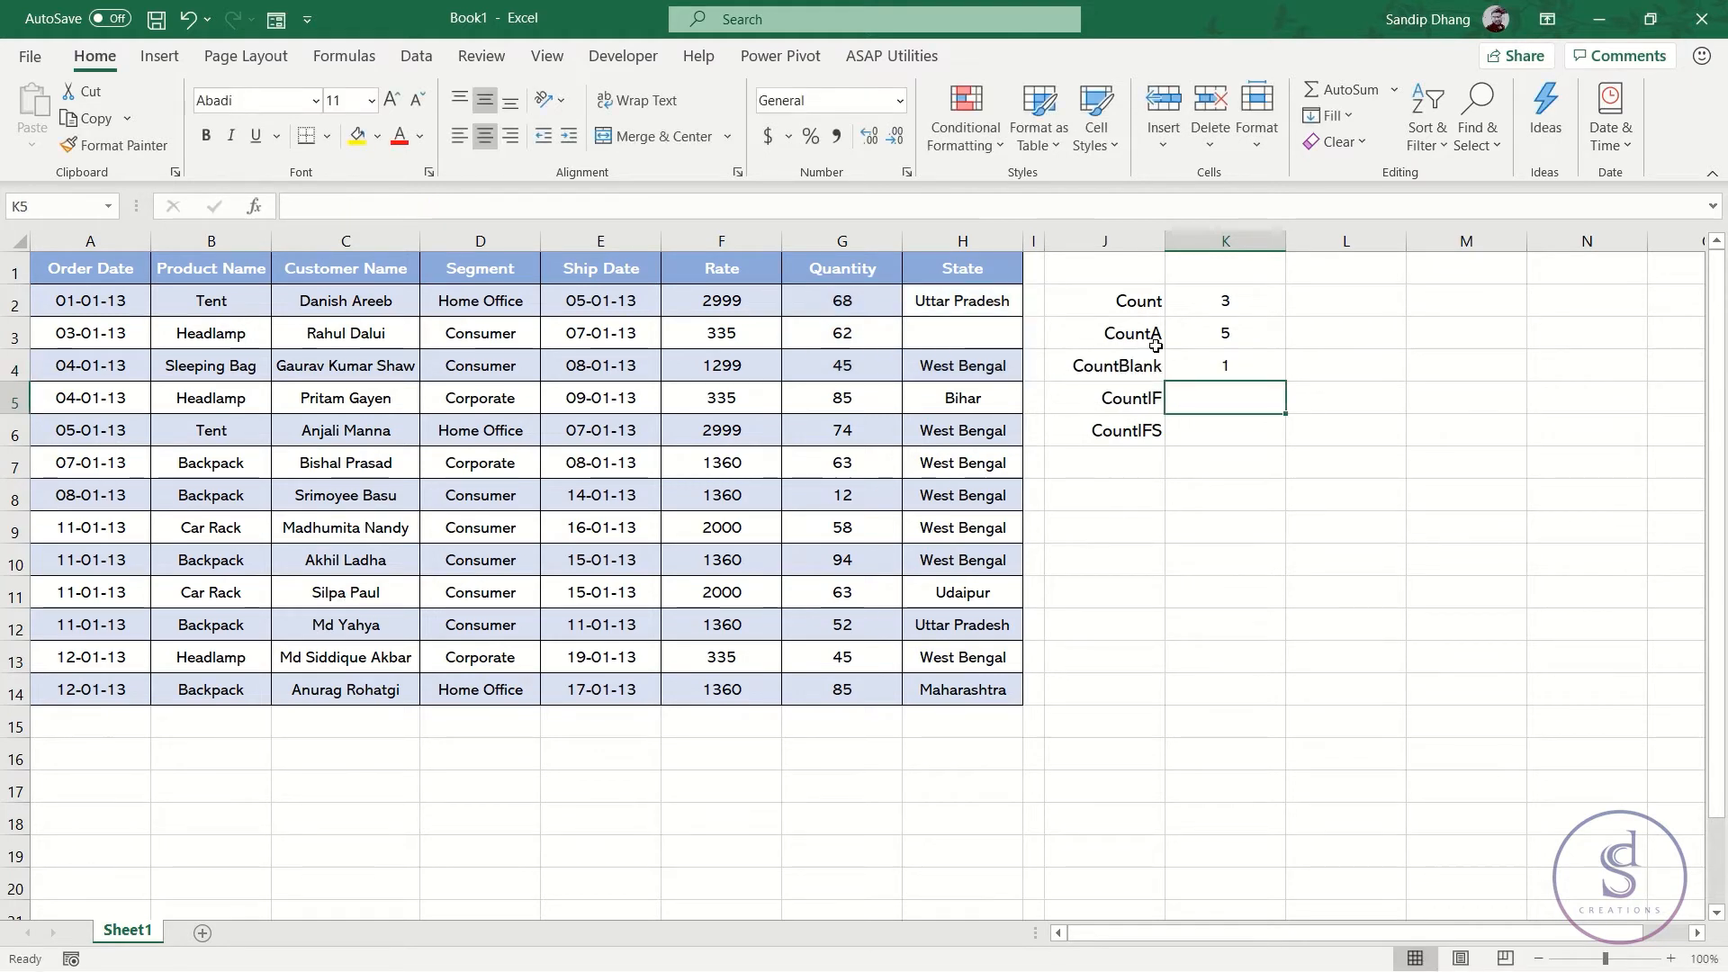
left_click(945, 338)
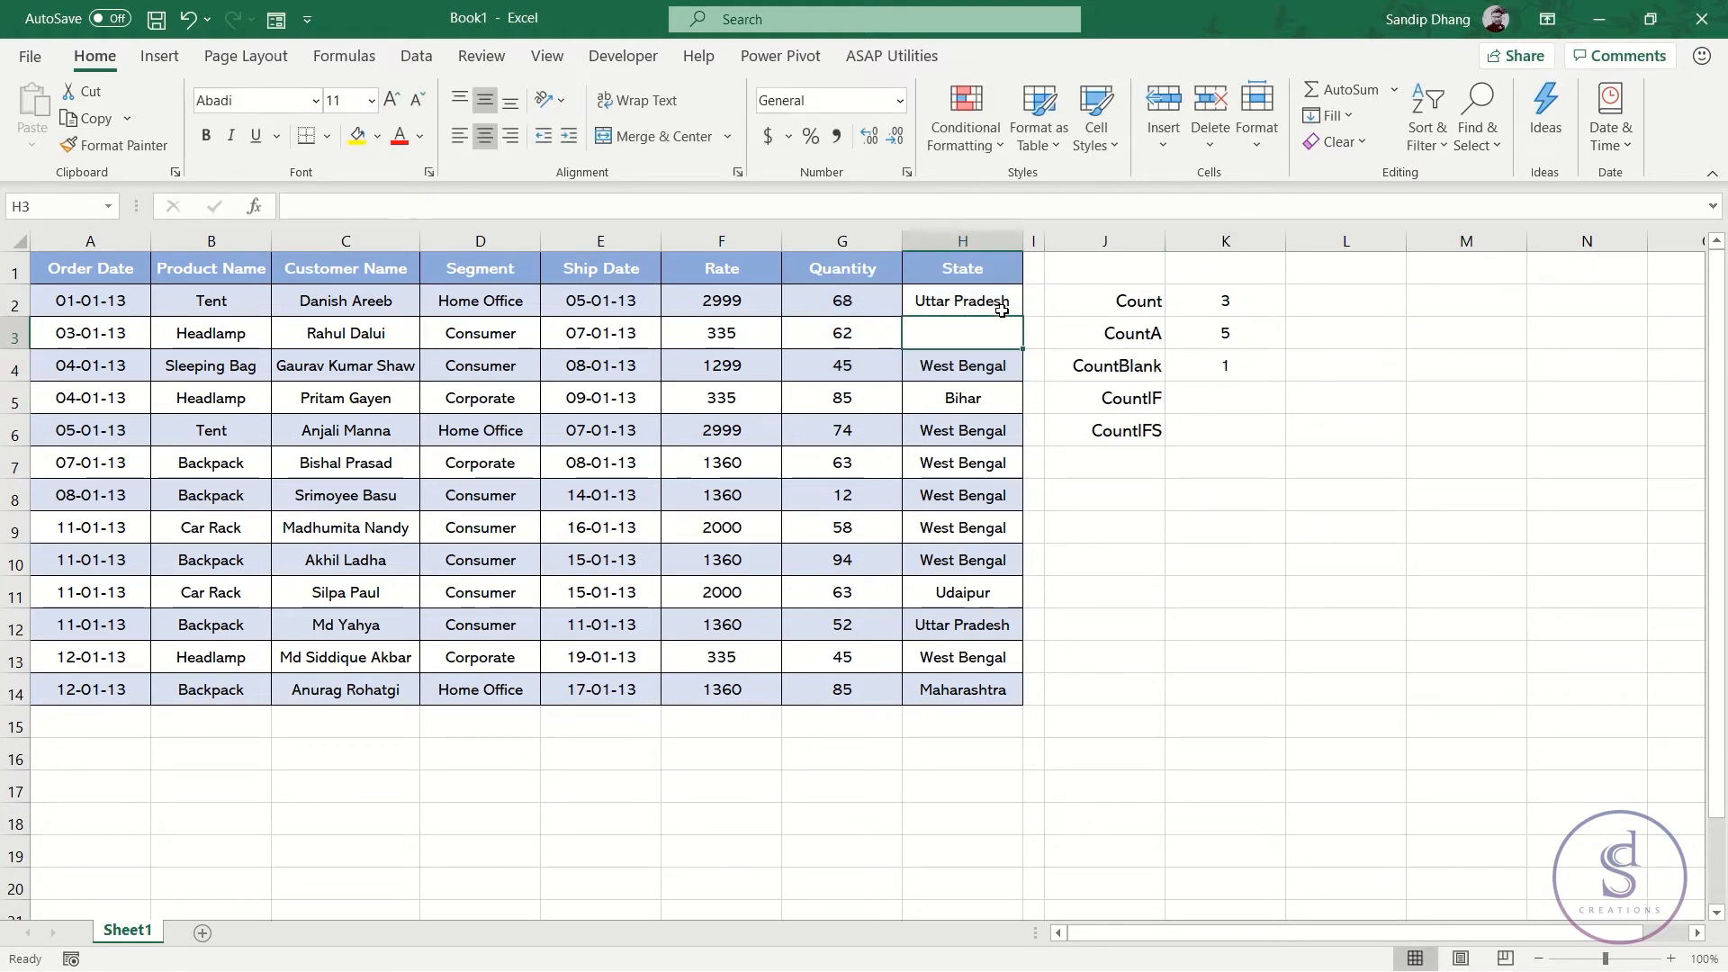
Step: Enter a COUNTIF formula in cell K5 over the State range H2:H14 with cell H4 as the criterion
left_click(1214, 397)
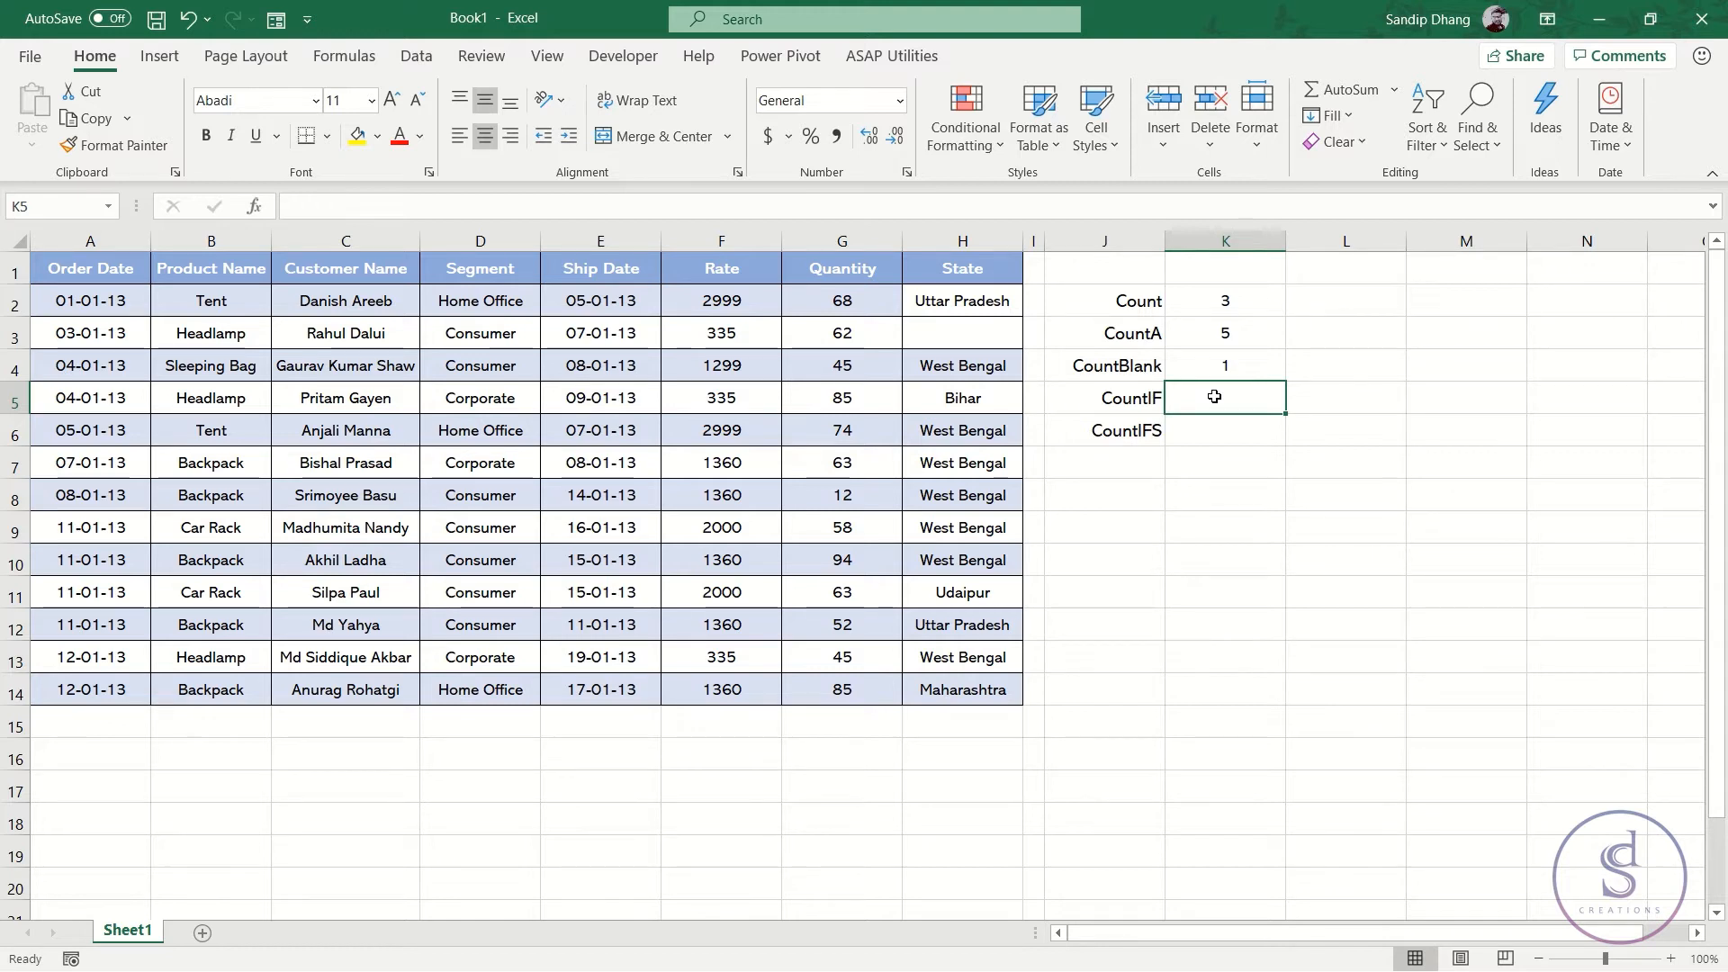
type("=countif")
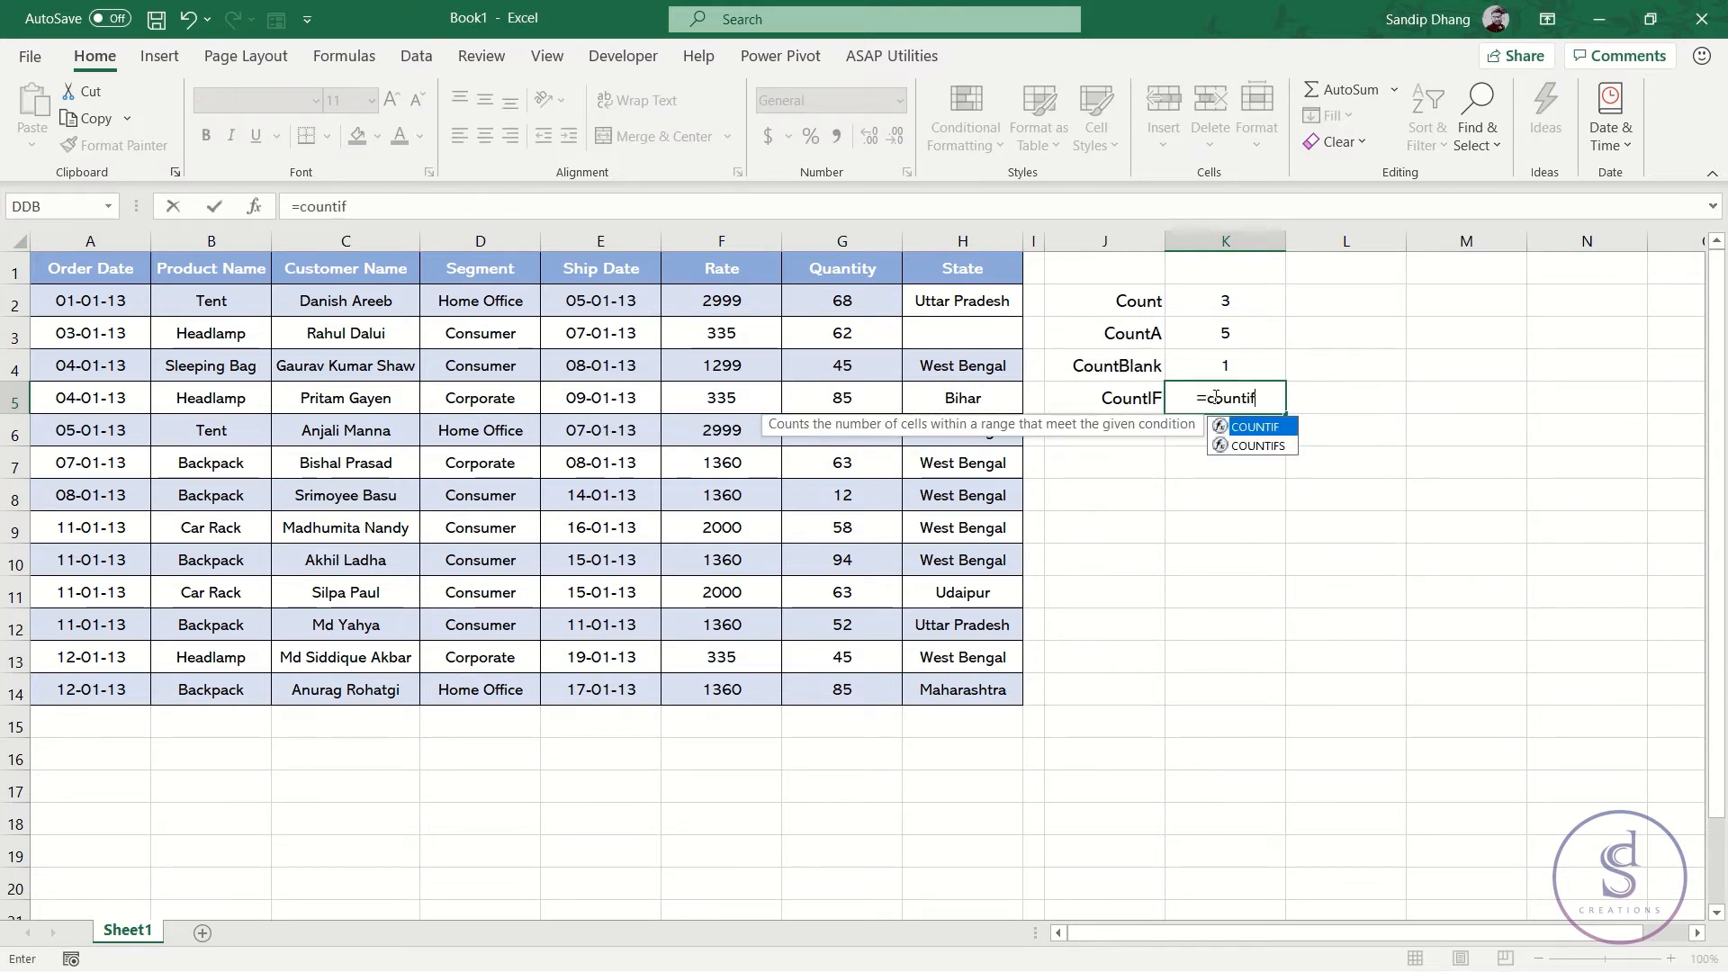
key("Tab")
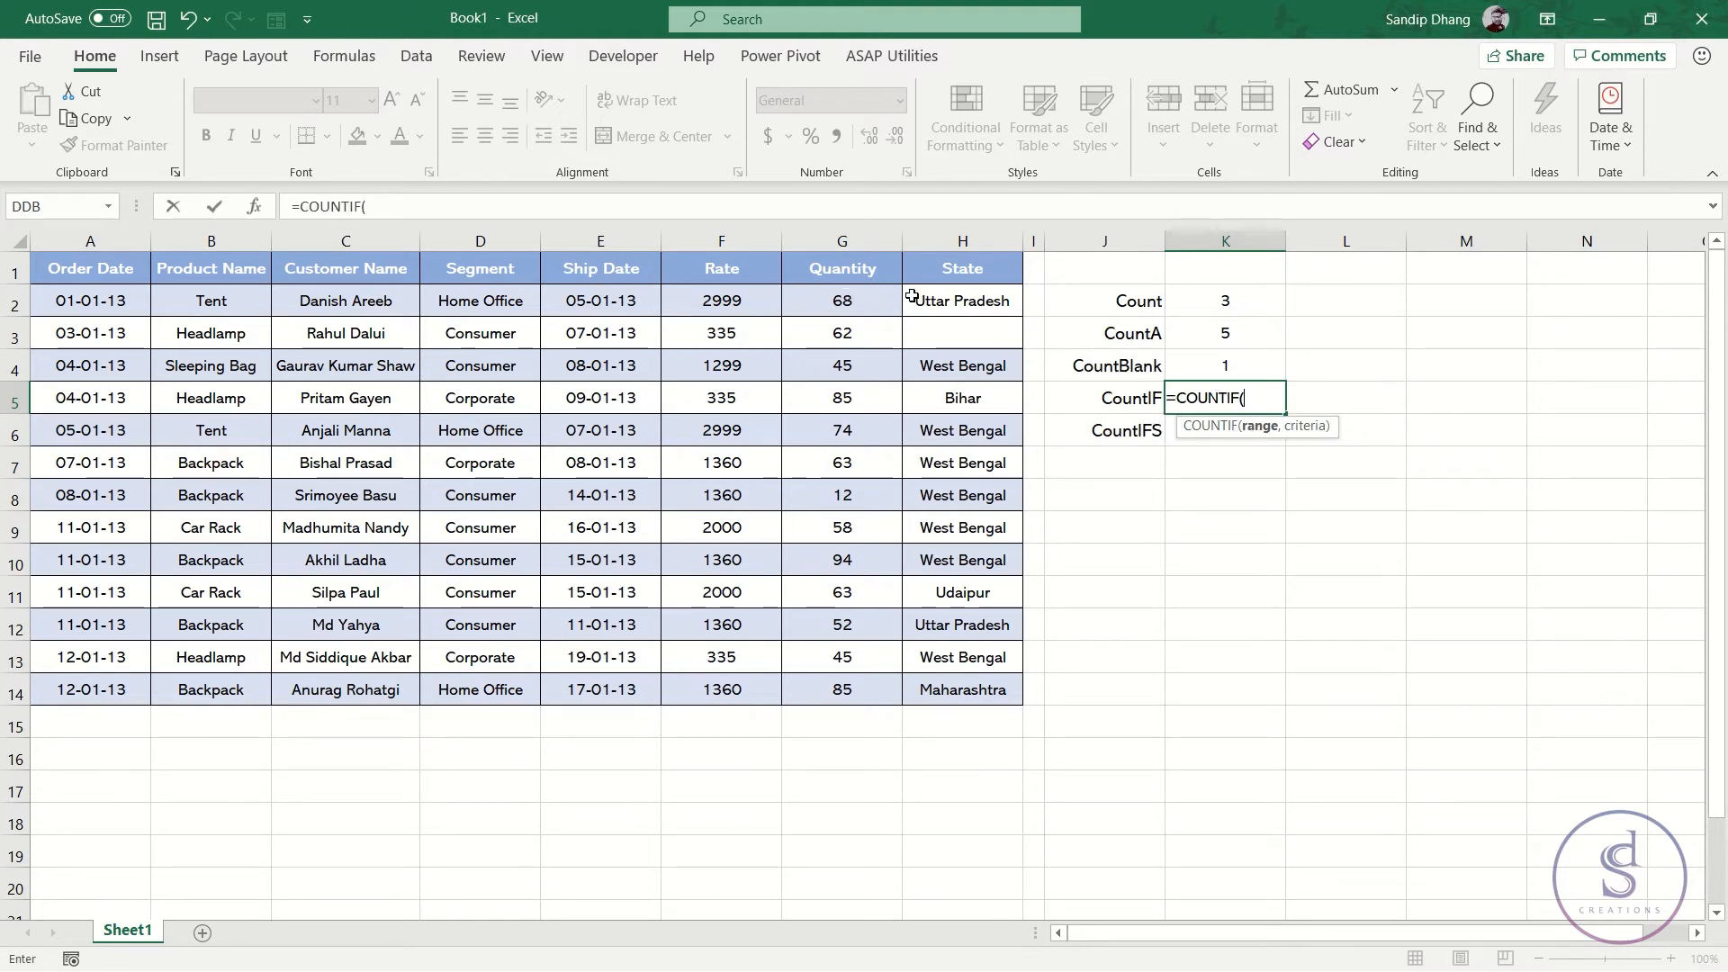
left_click_drag(937, 297, 948, 684)
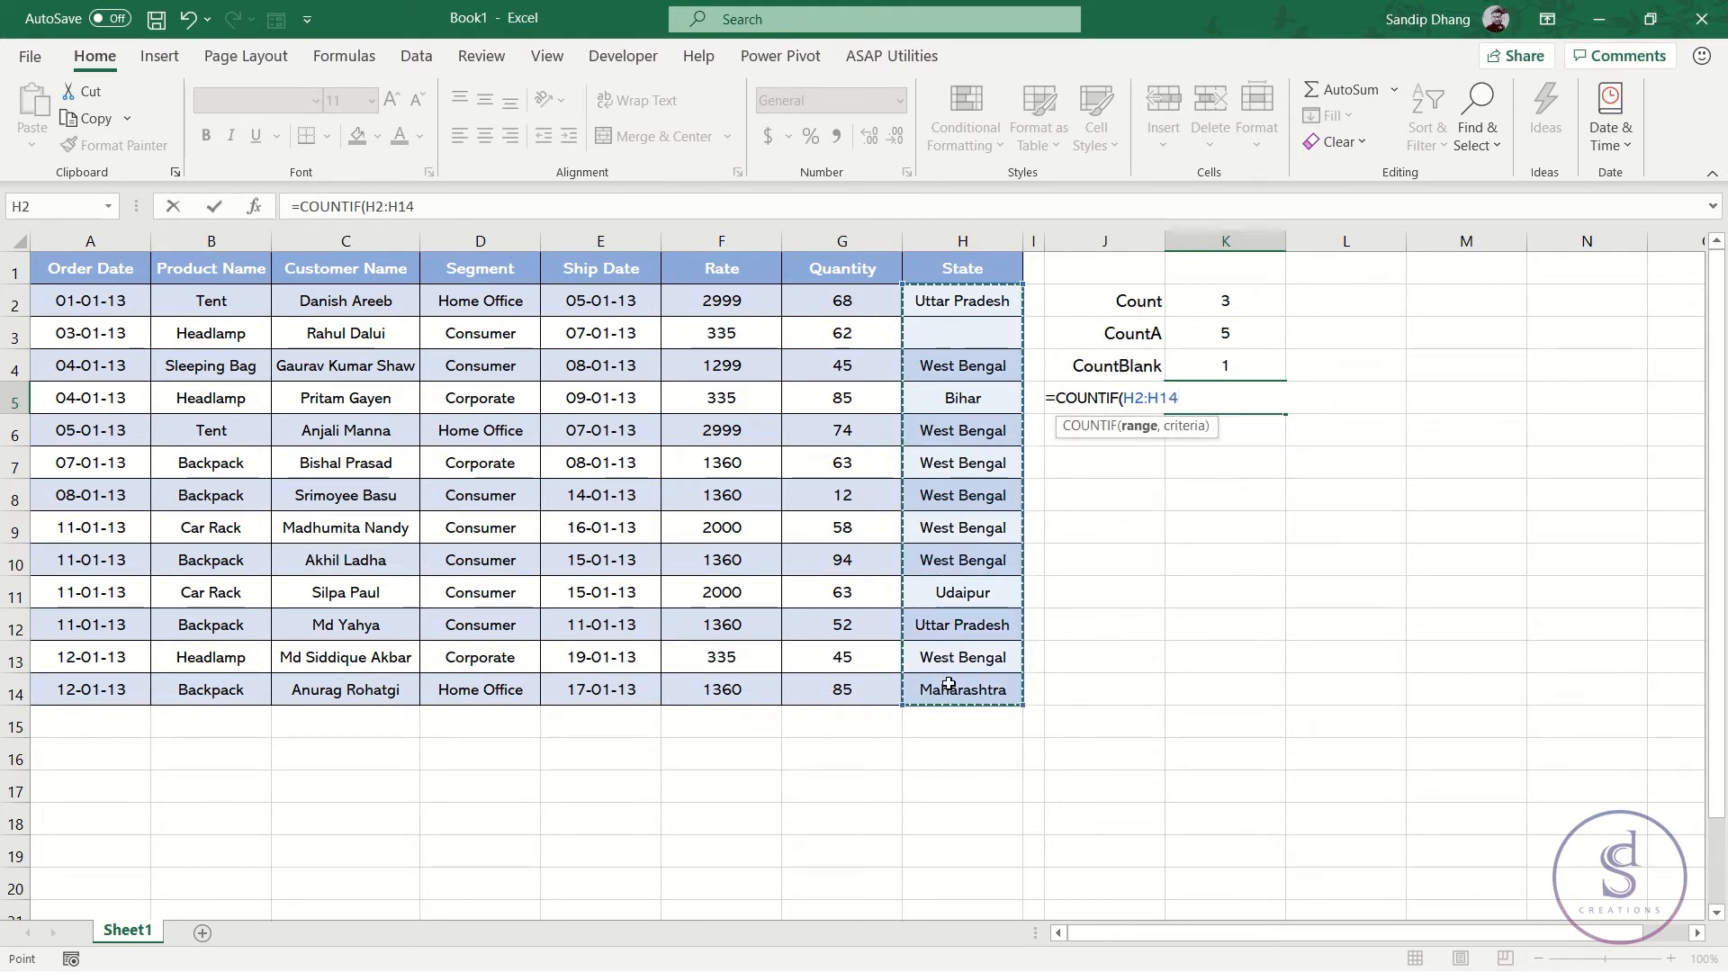
type(",")
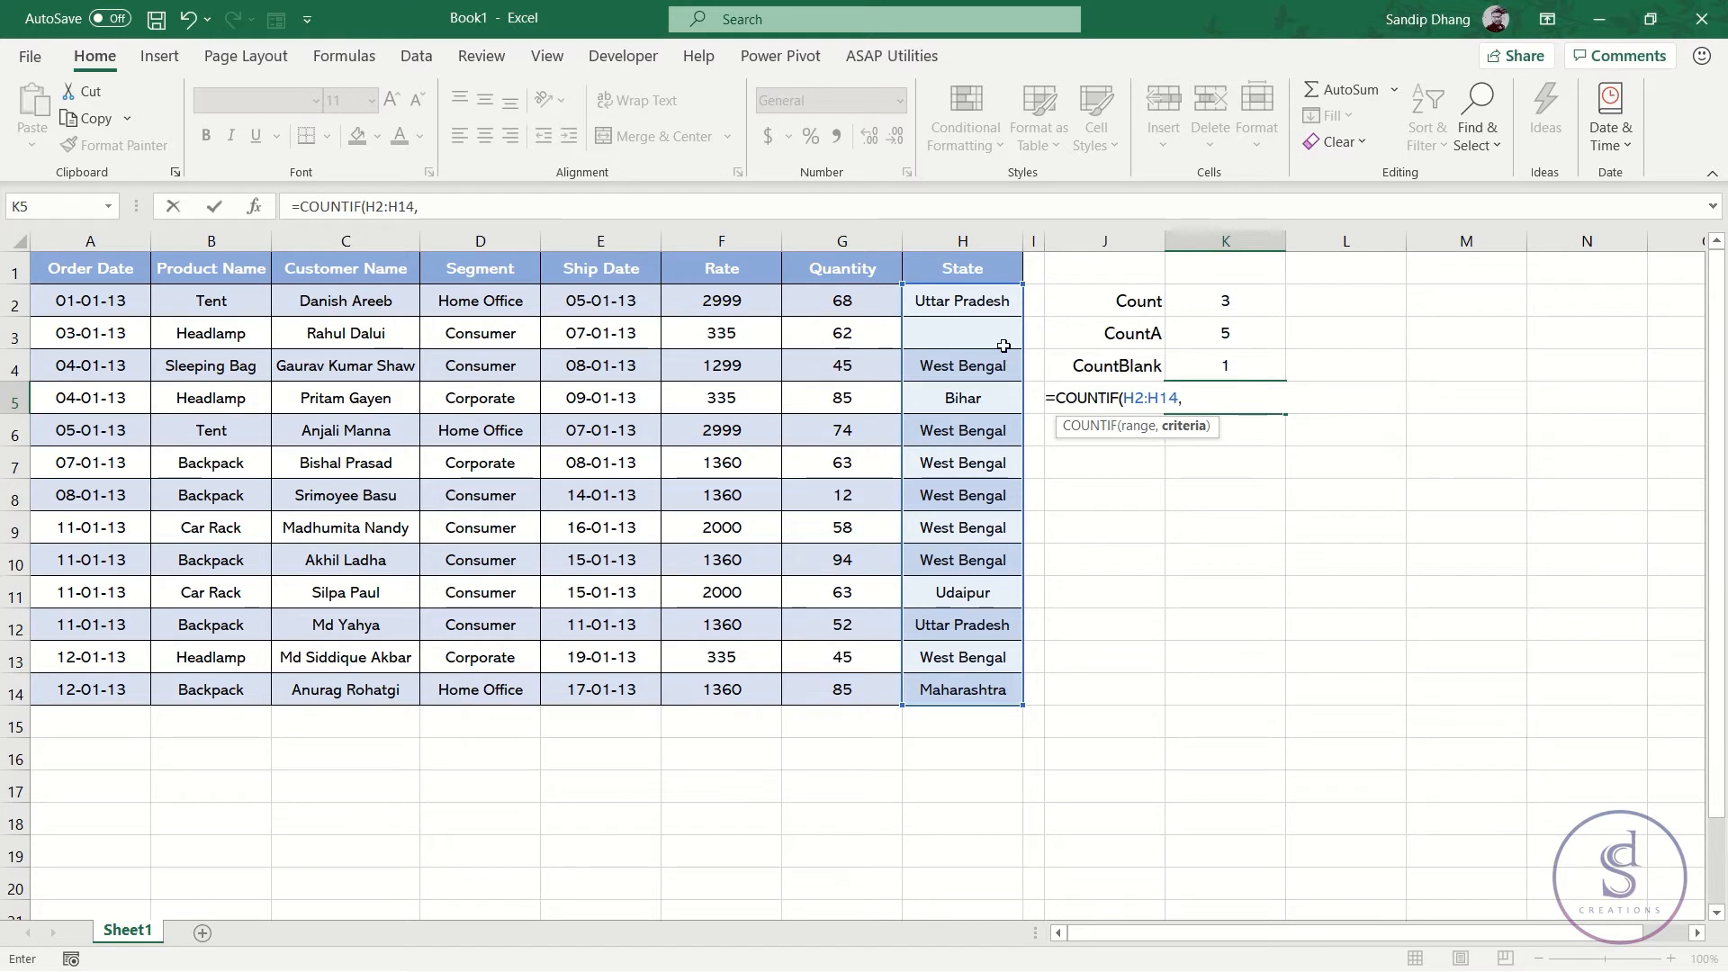
left_click(999, 373)
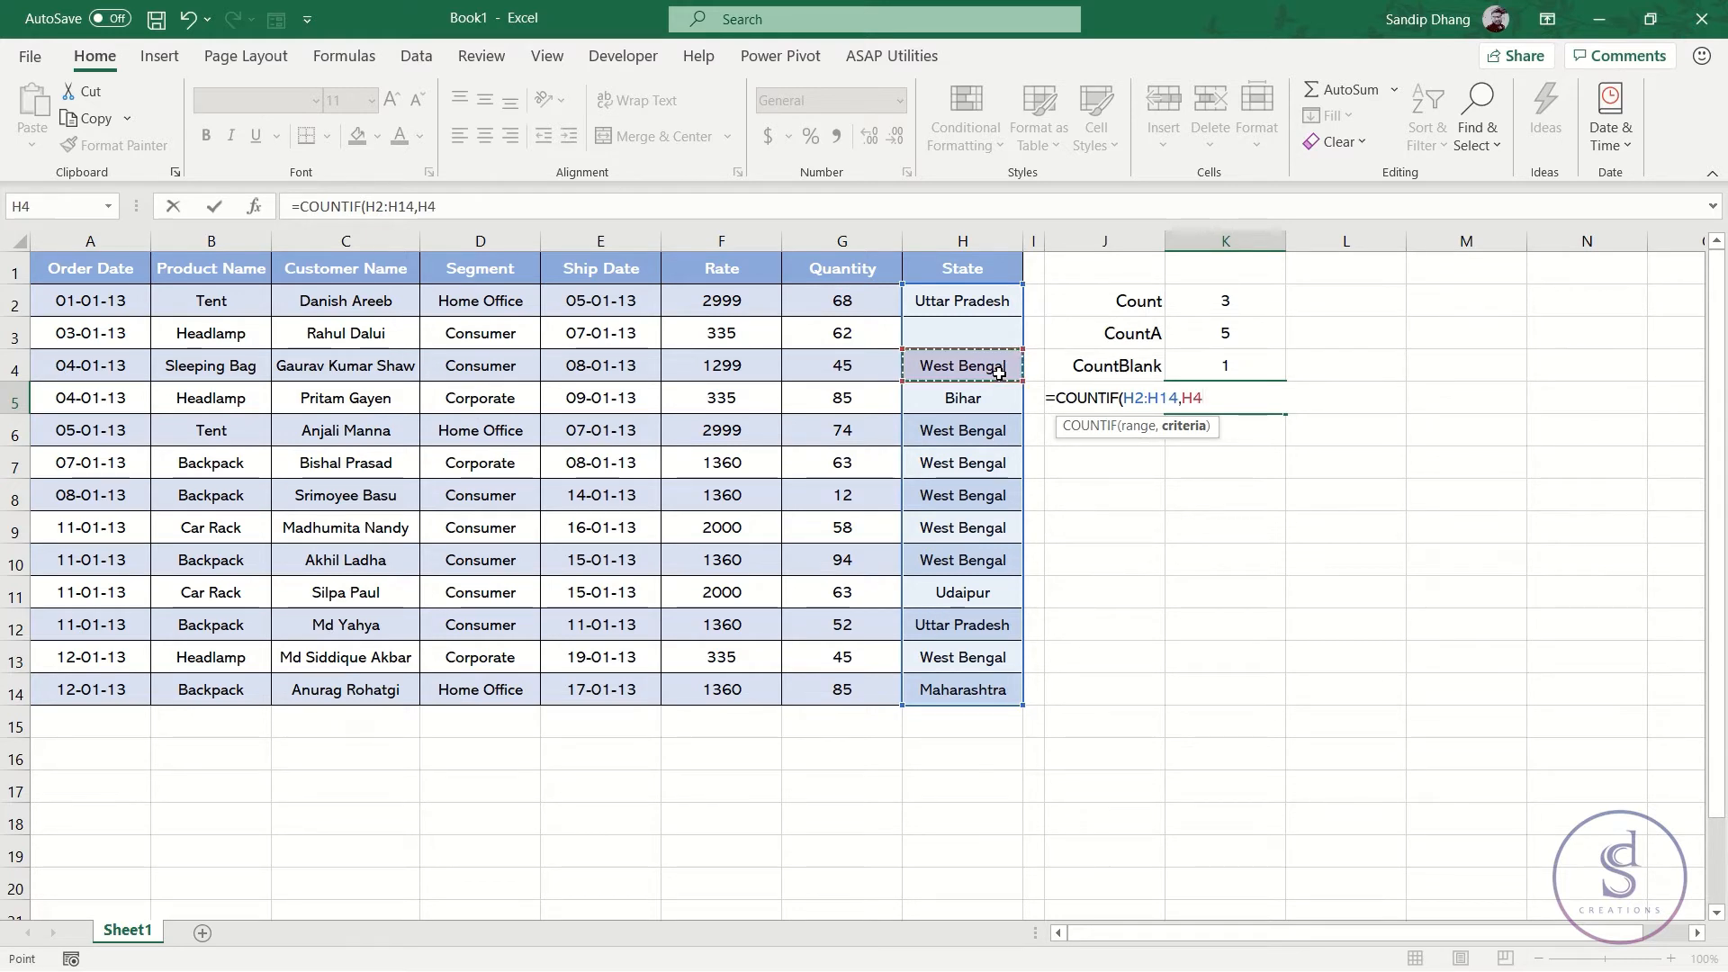
type(")")
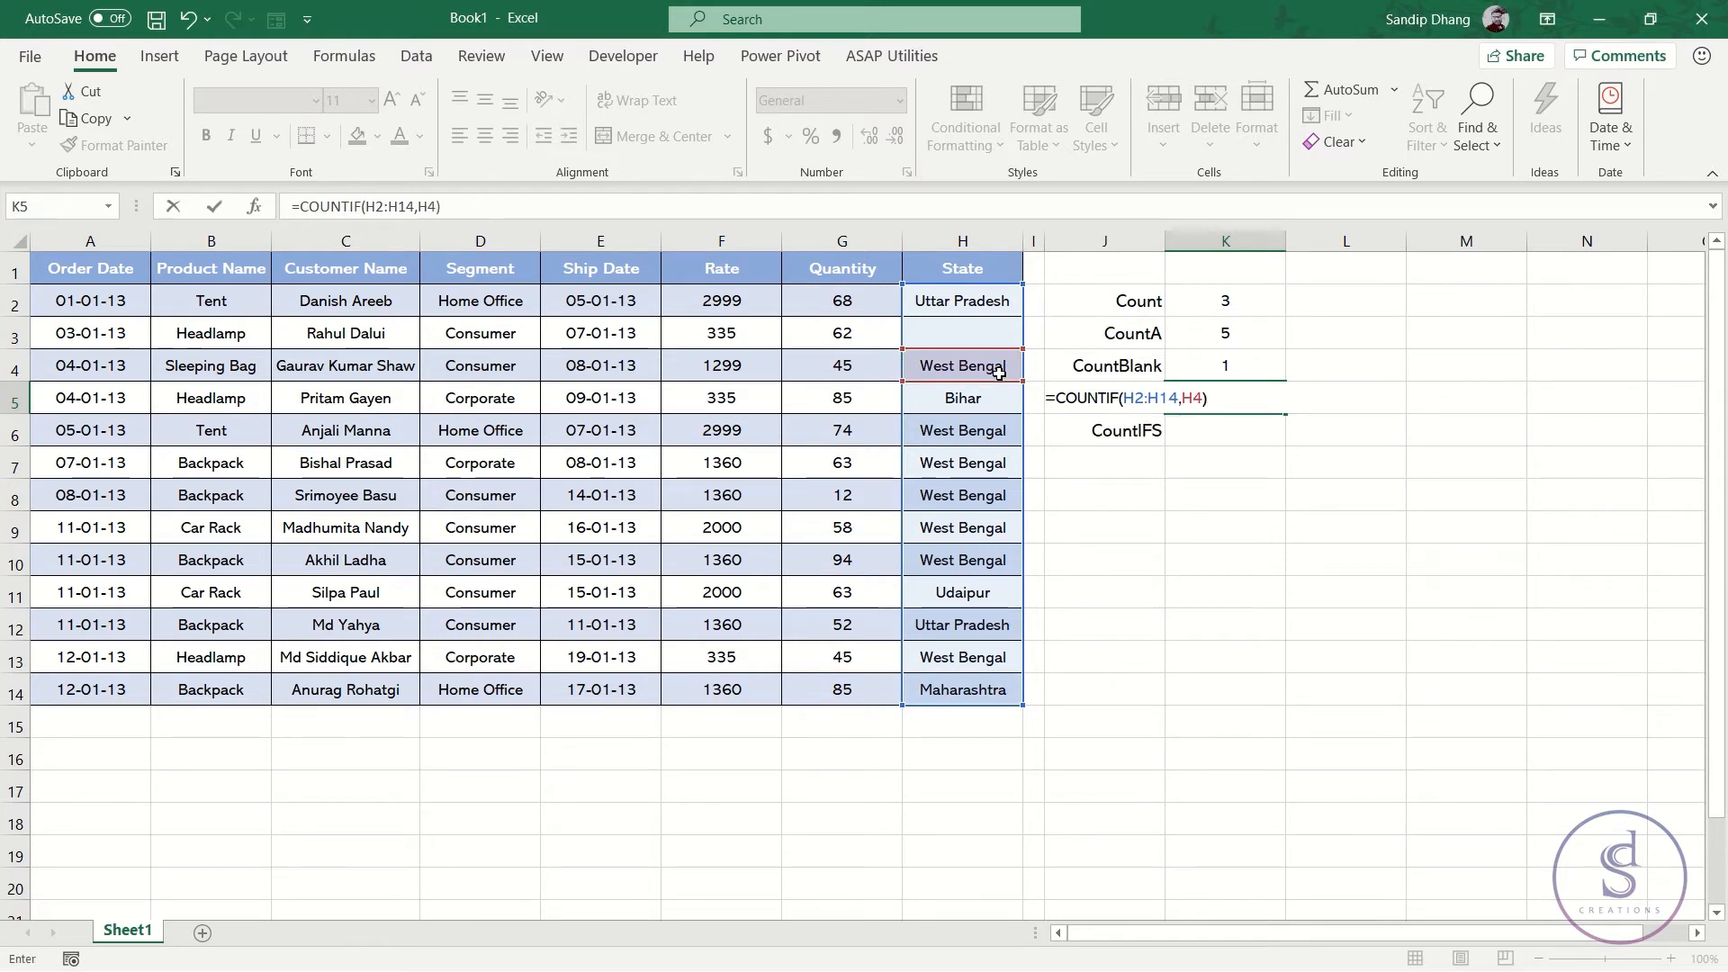
key("Return")
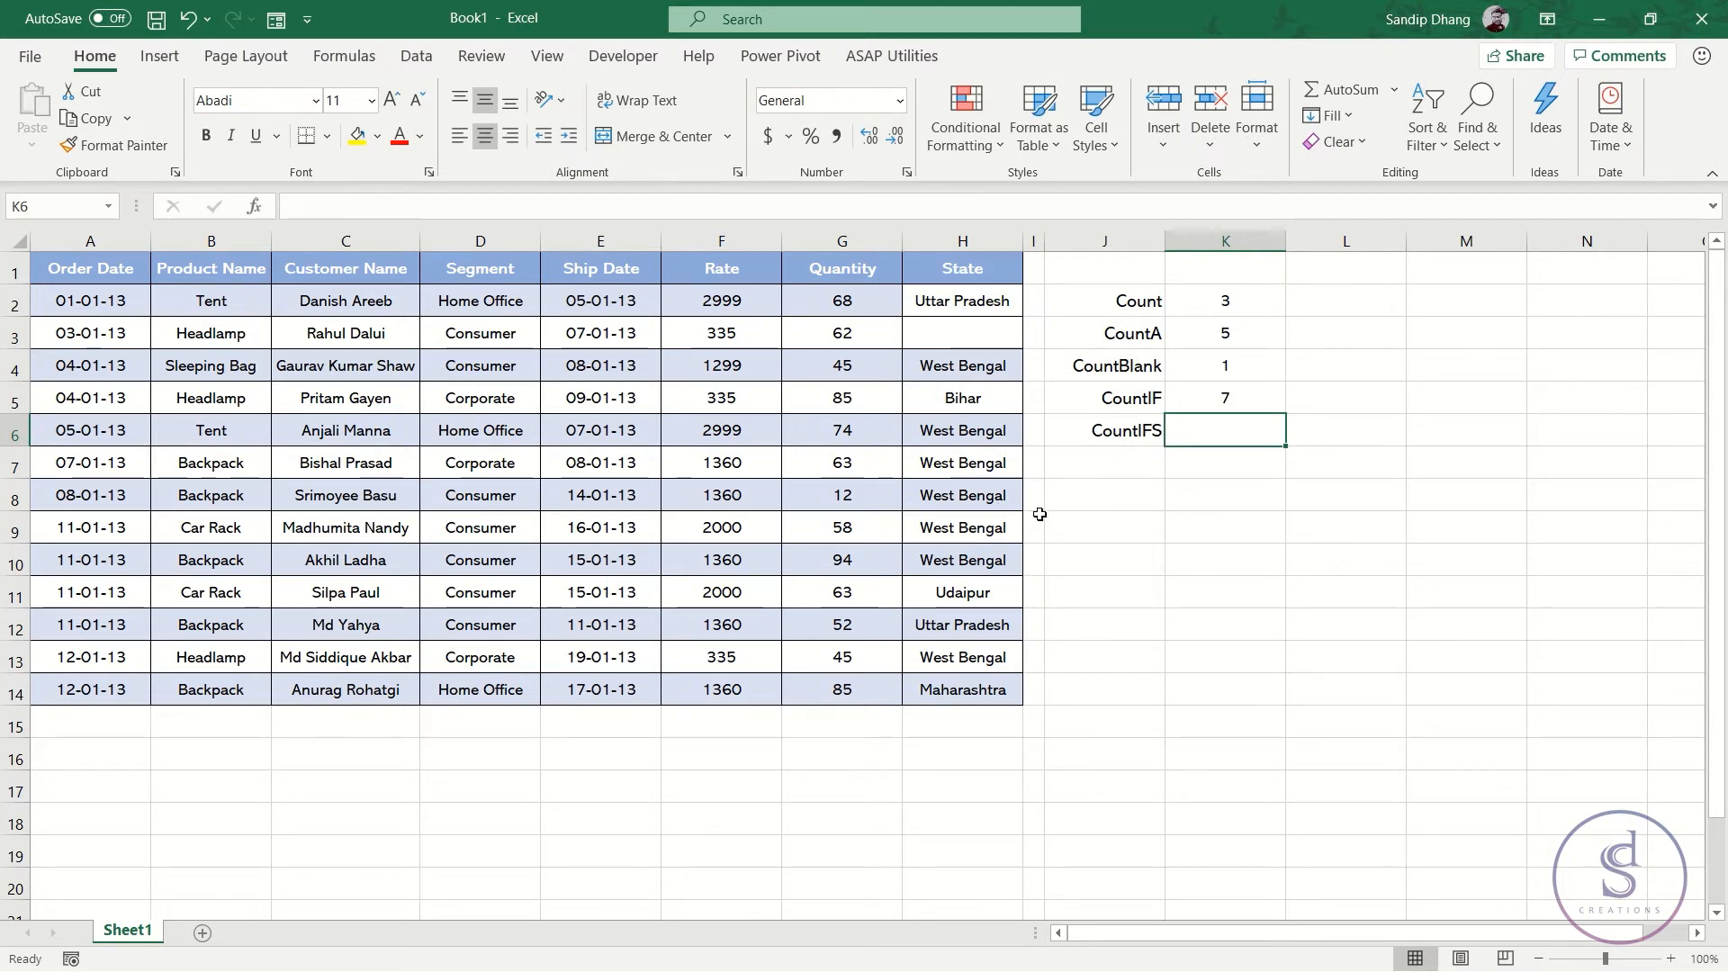
Step: Change the COUNTIF formula in K5 to range G2:G14 with criterion G4, and check the matching Quantity cells G4 and G13
double_click(1229, 397)
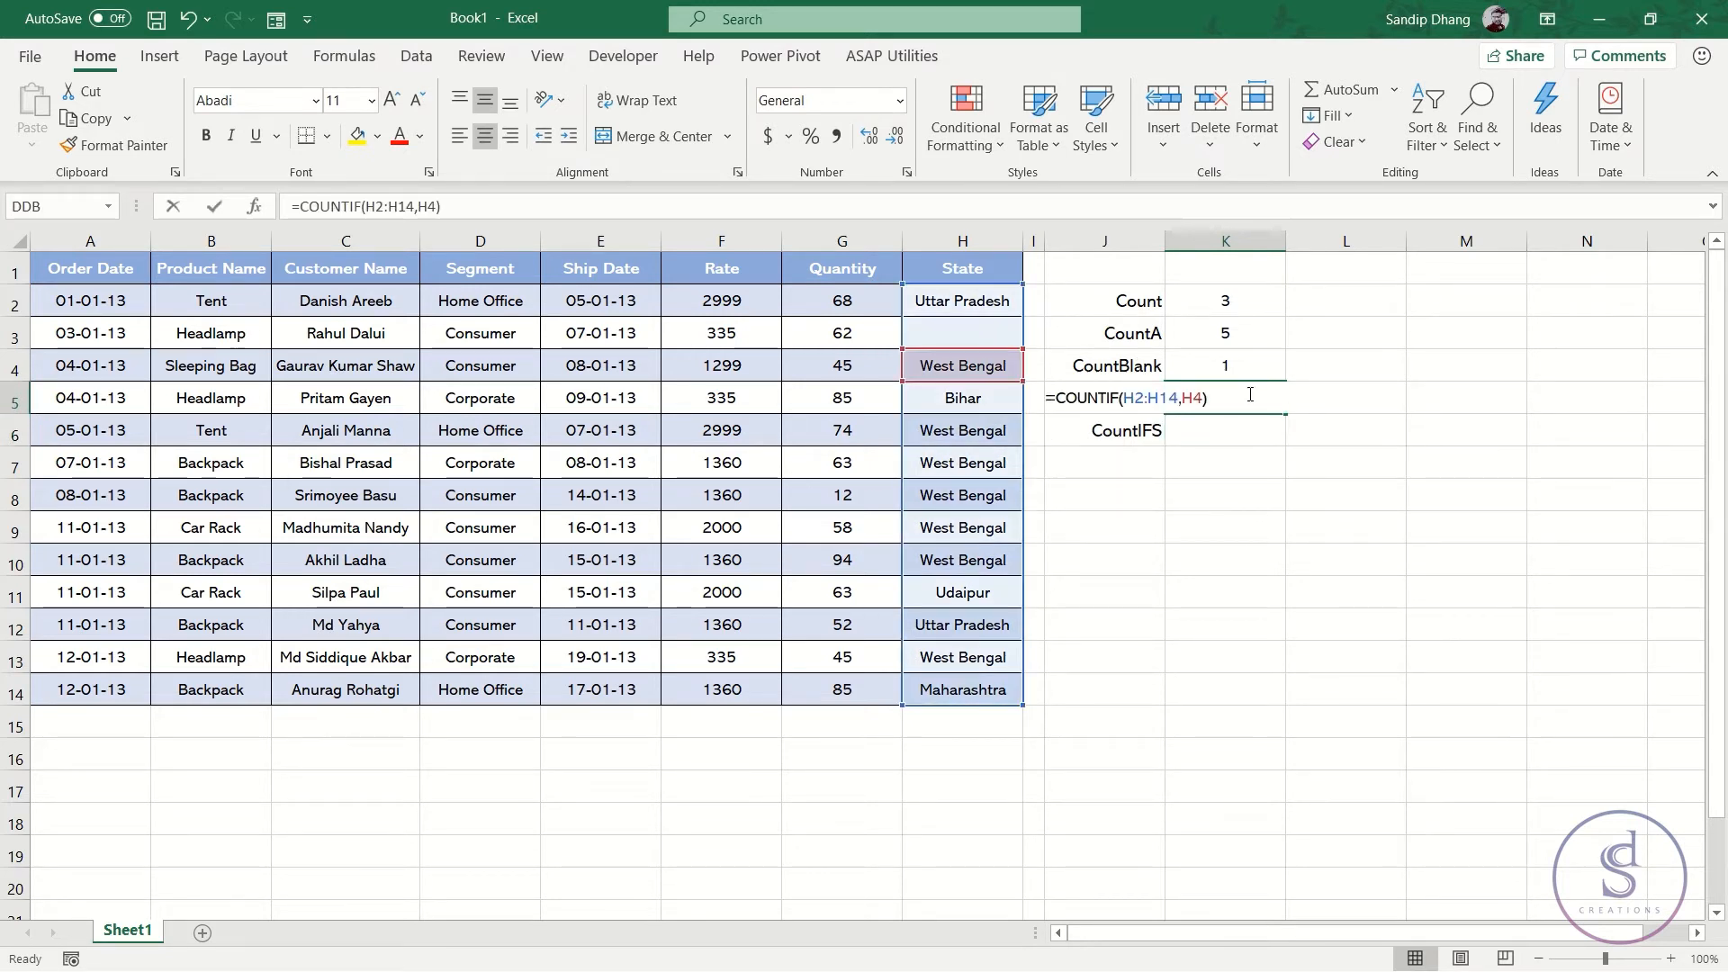
double_click(1149, 398)
left_click_drag(868, 300, 881, 678)
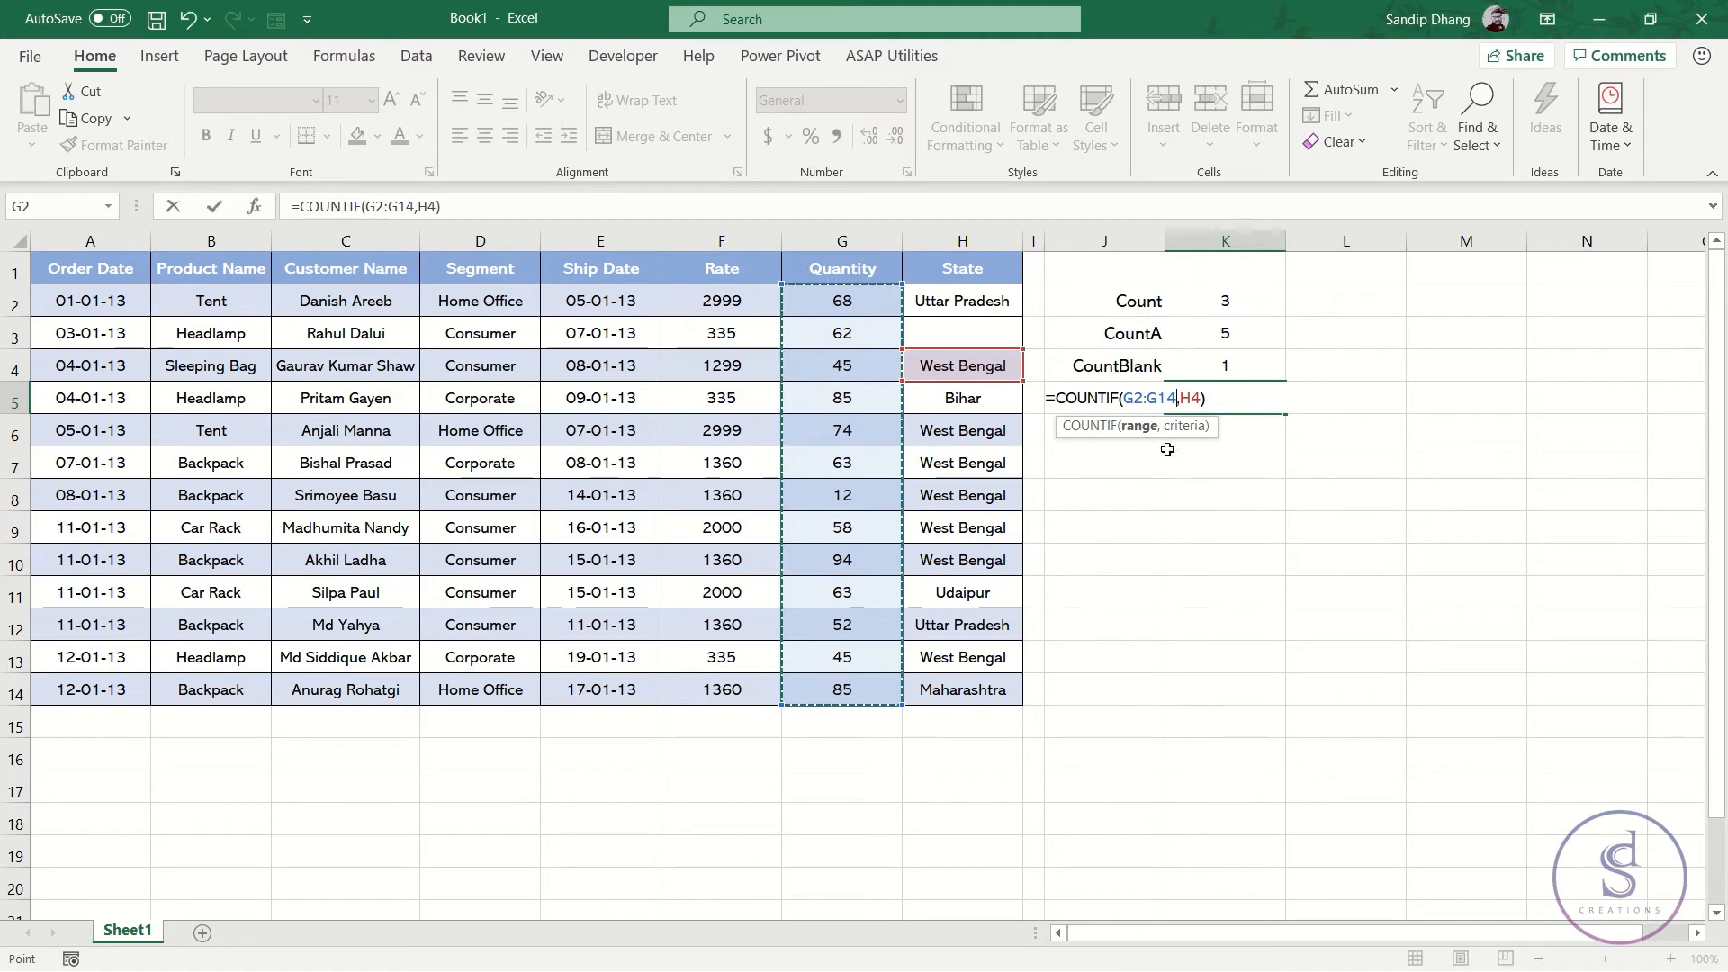
double_click(1191, 397)
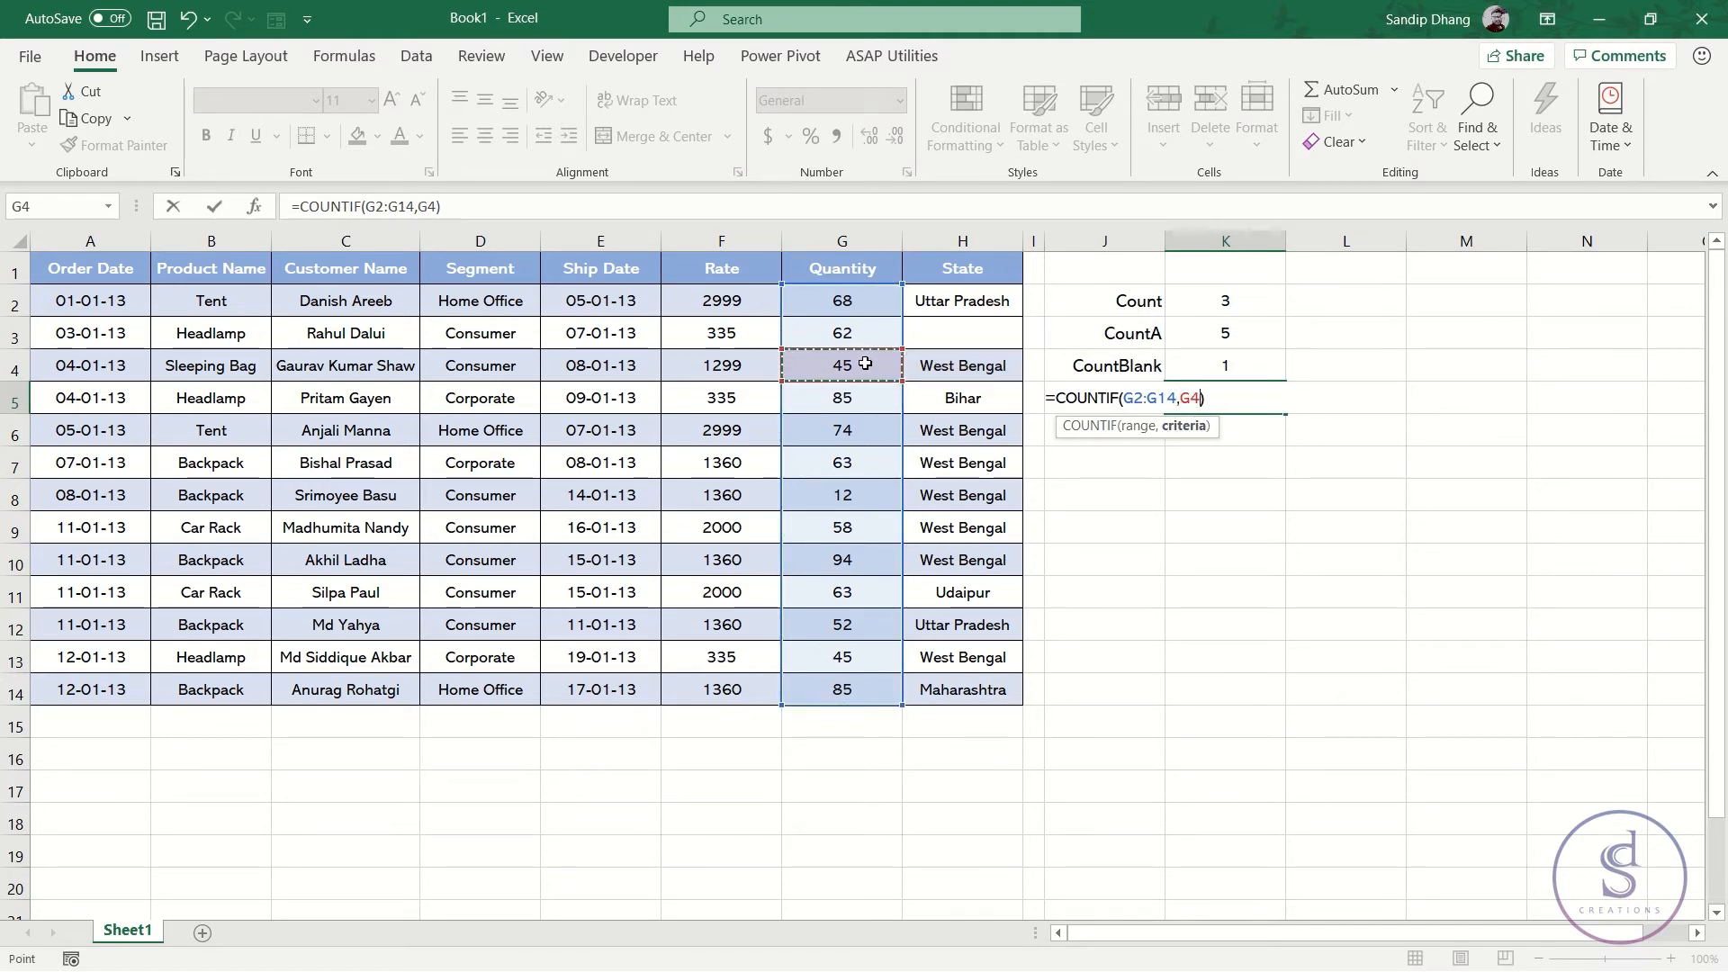
key("Return")
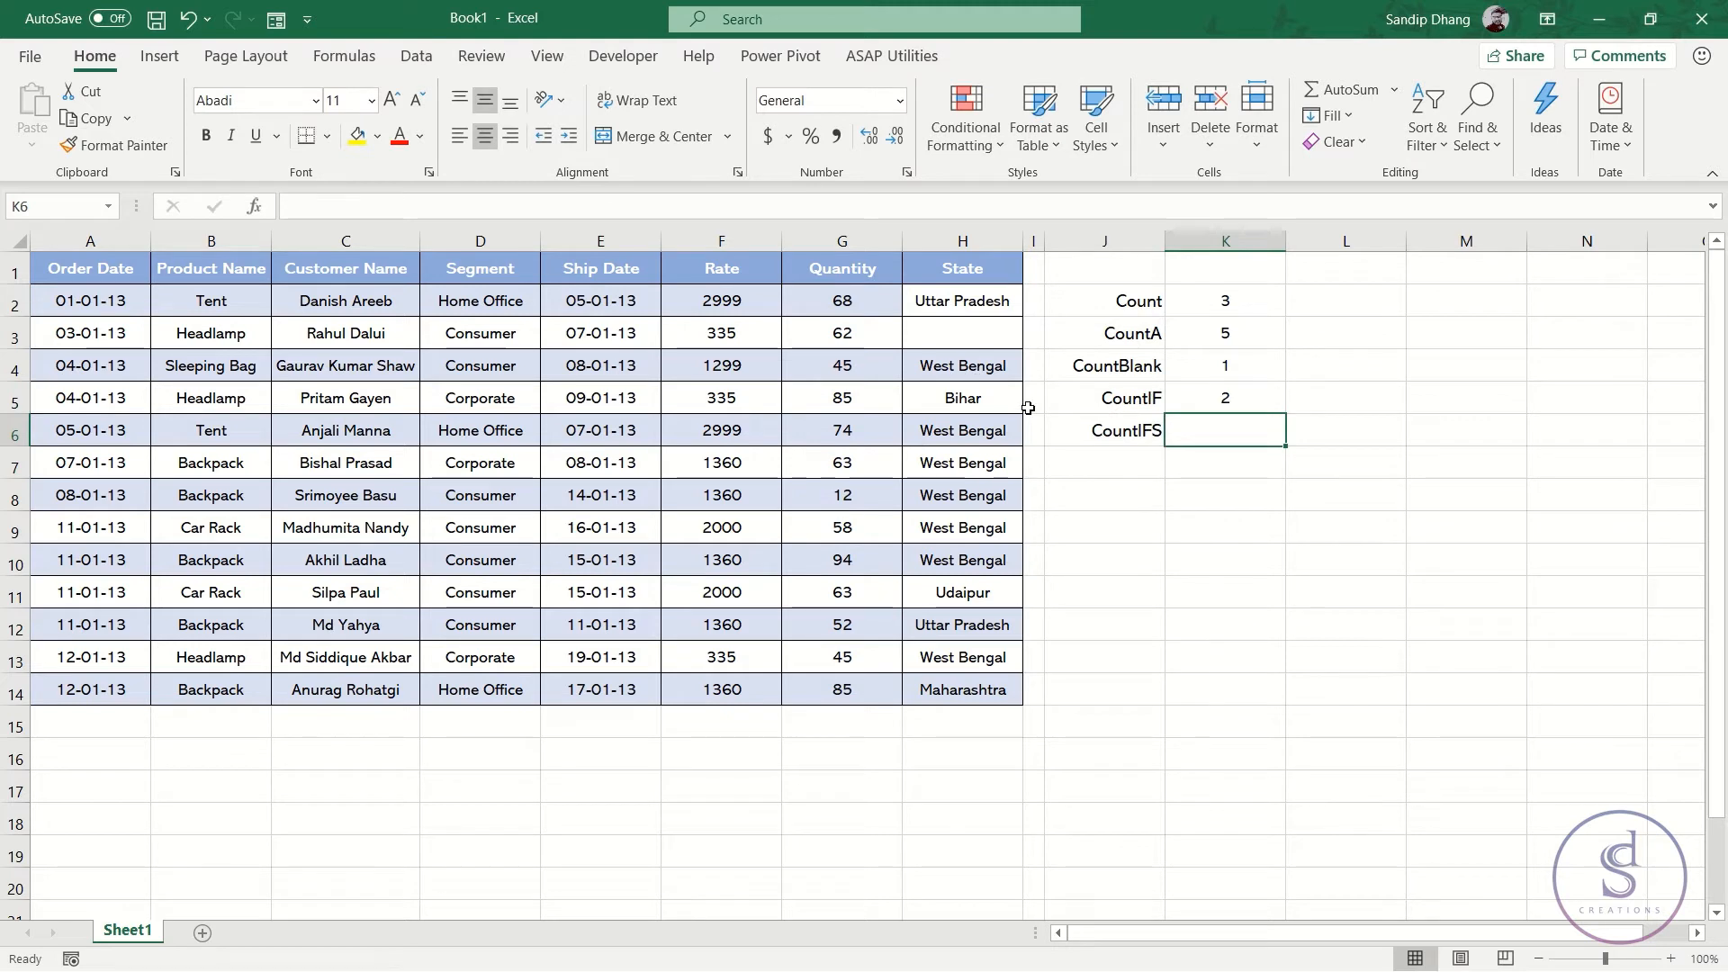
left_click(829, 368)
left_click(866, 655)
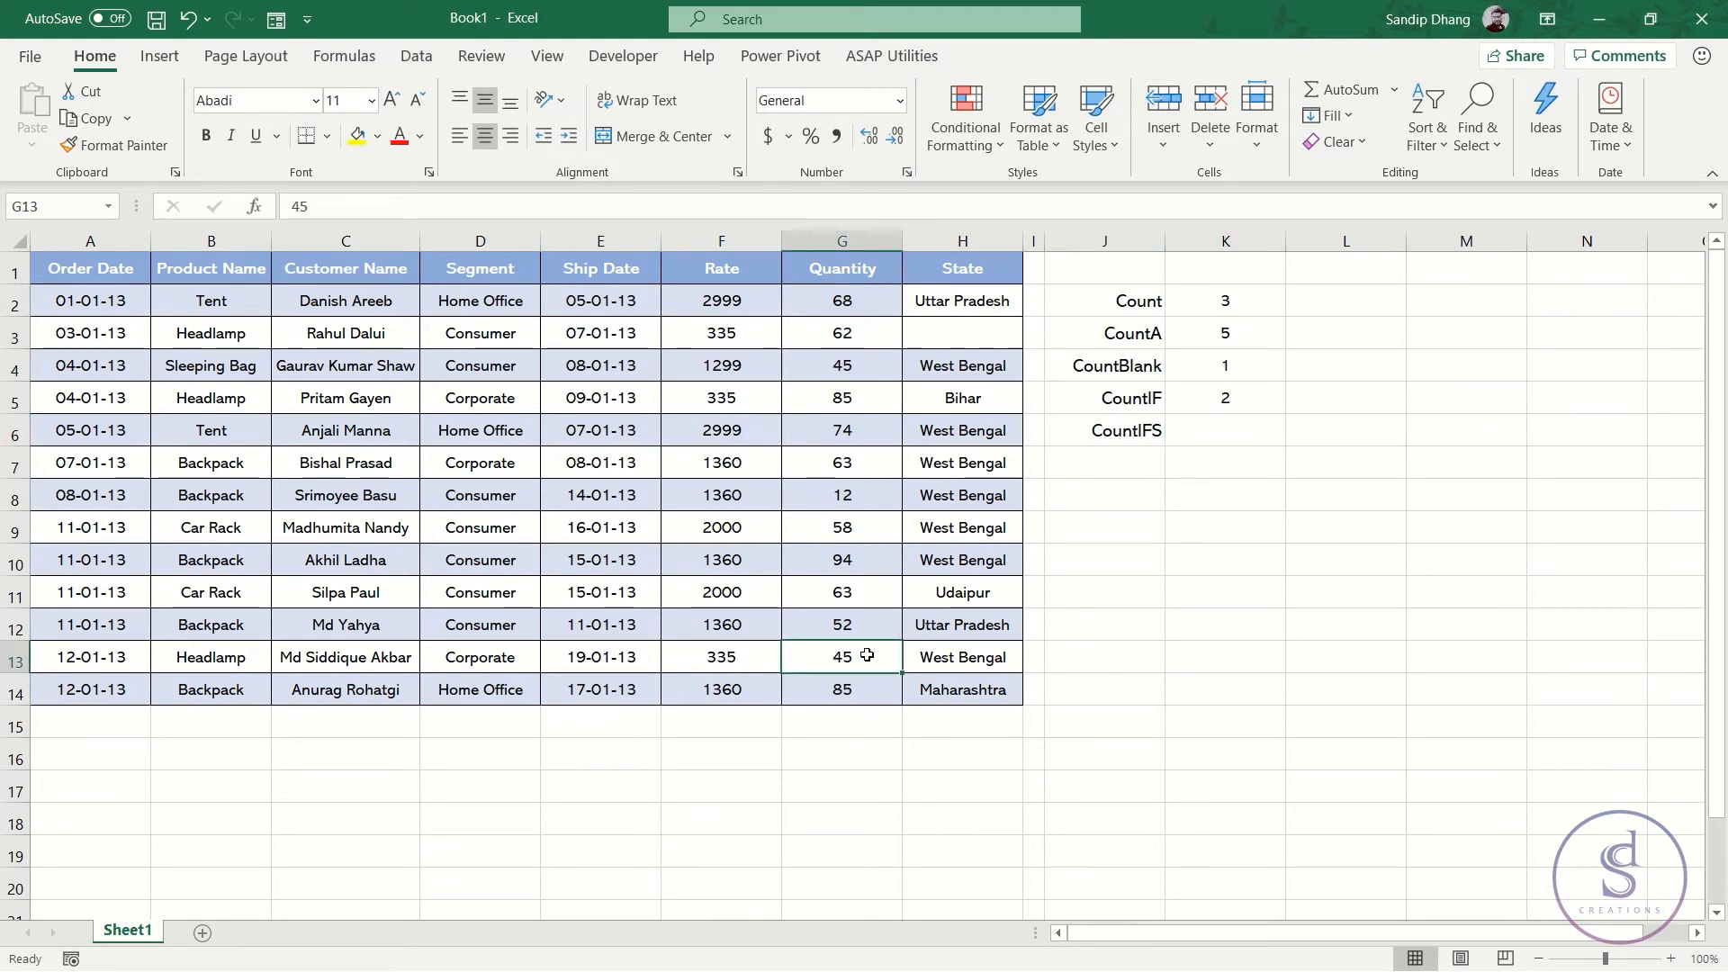
Step: Replace the criterion of the COUNTIF formula in K5 with ">65", enclosed in quotation marks
left_click(1243, 404)
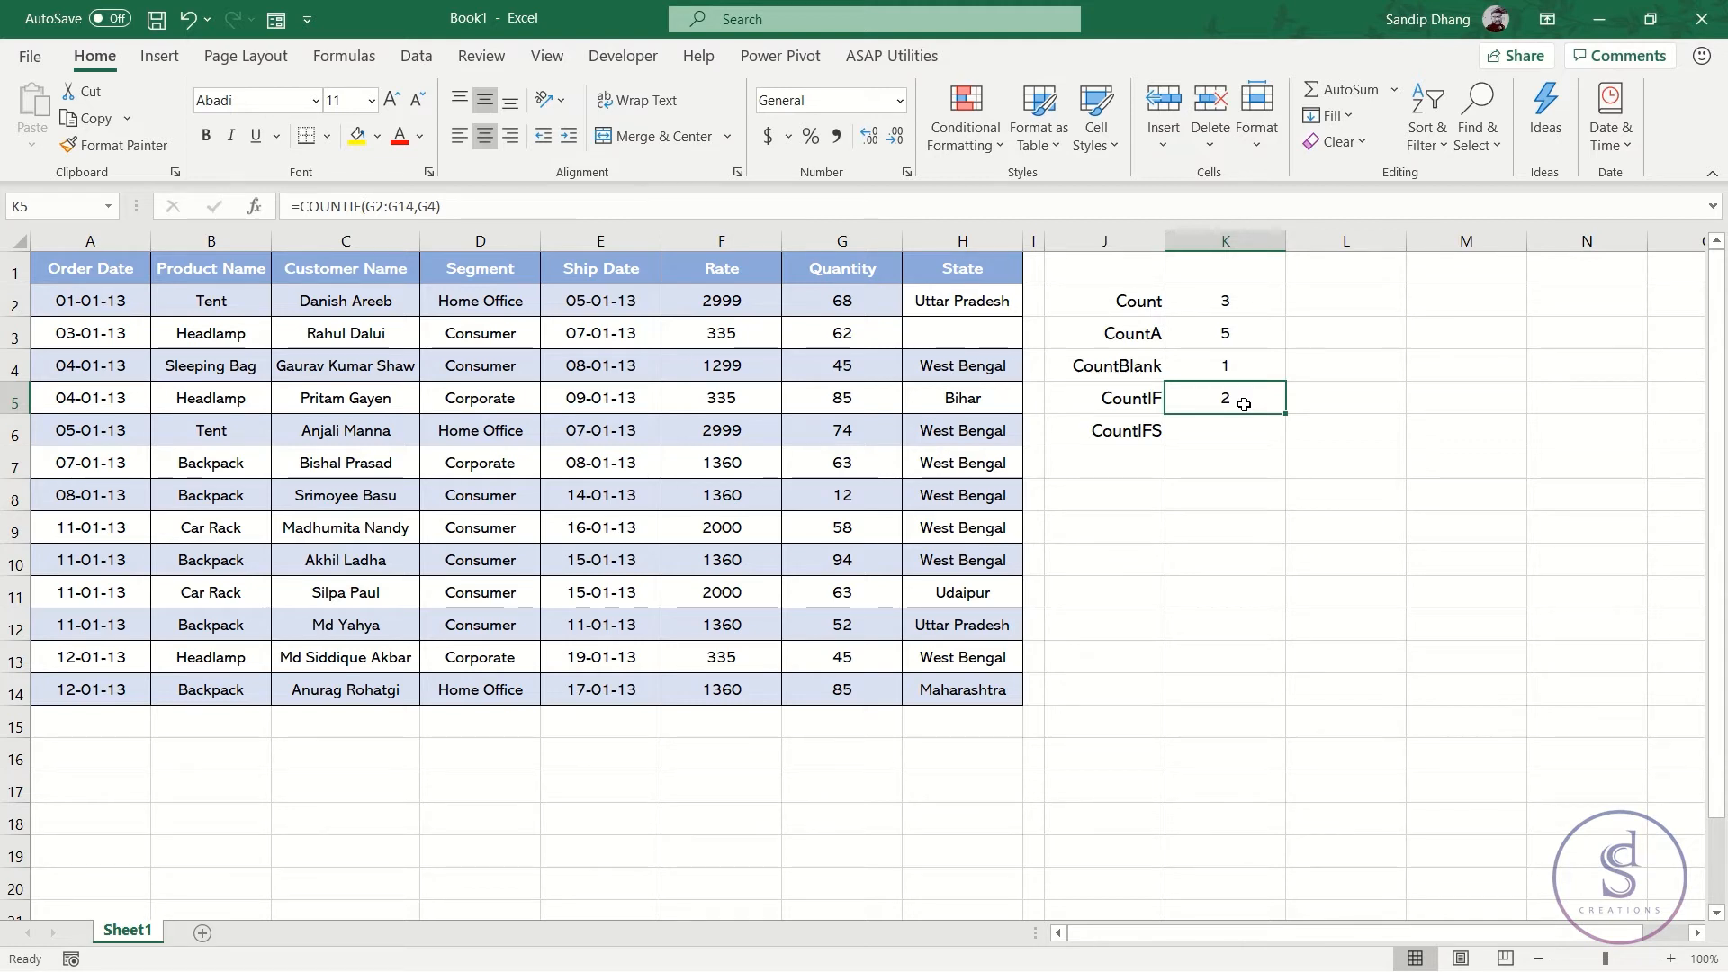
double_click(1244, 404)
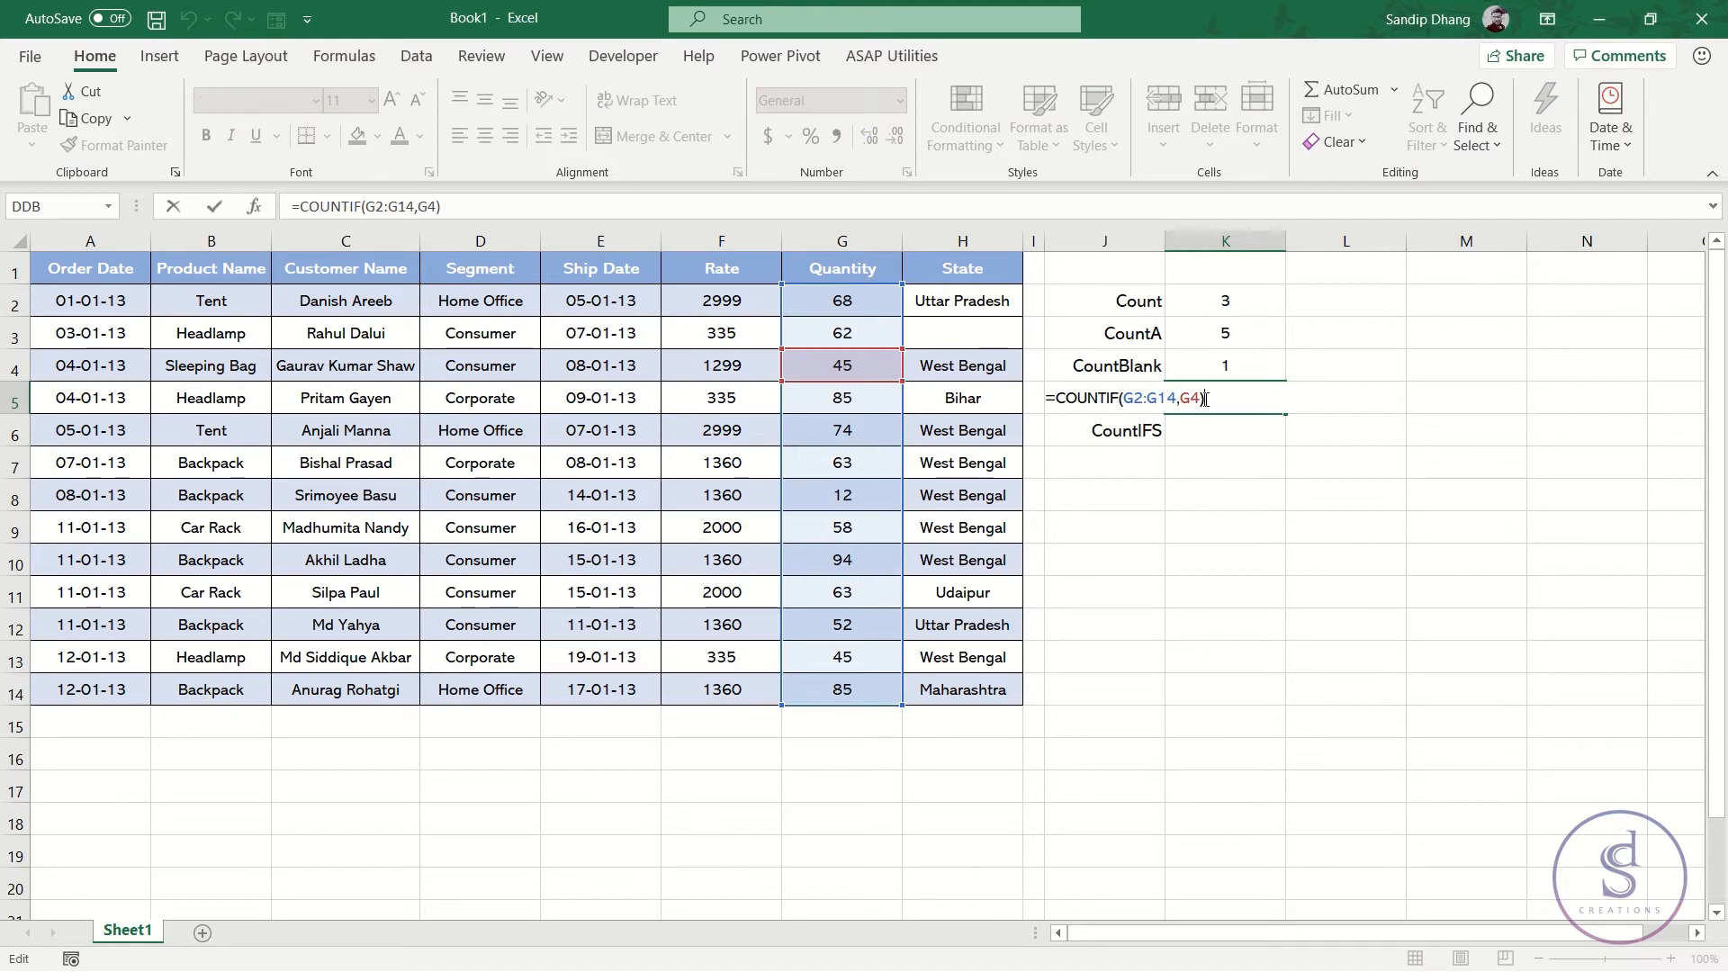
key("Left")
key("BackSpace")
key("BackSpace")
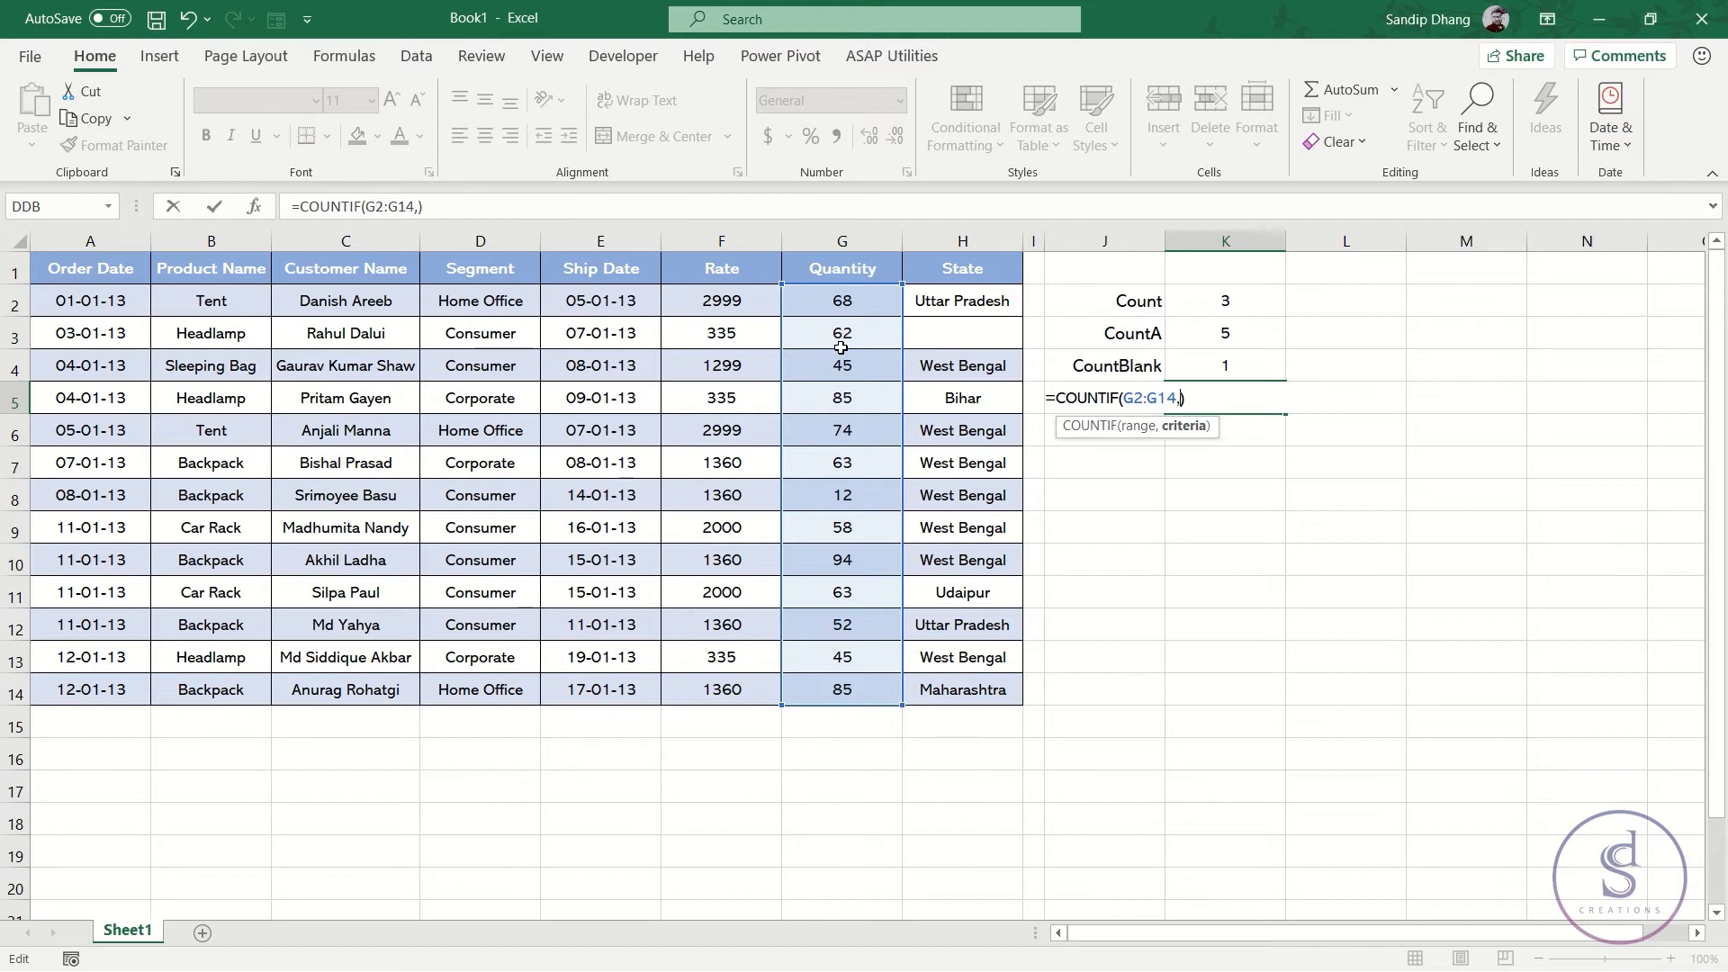
type(">65")
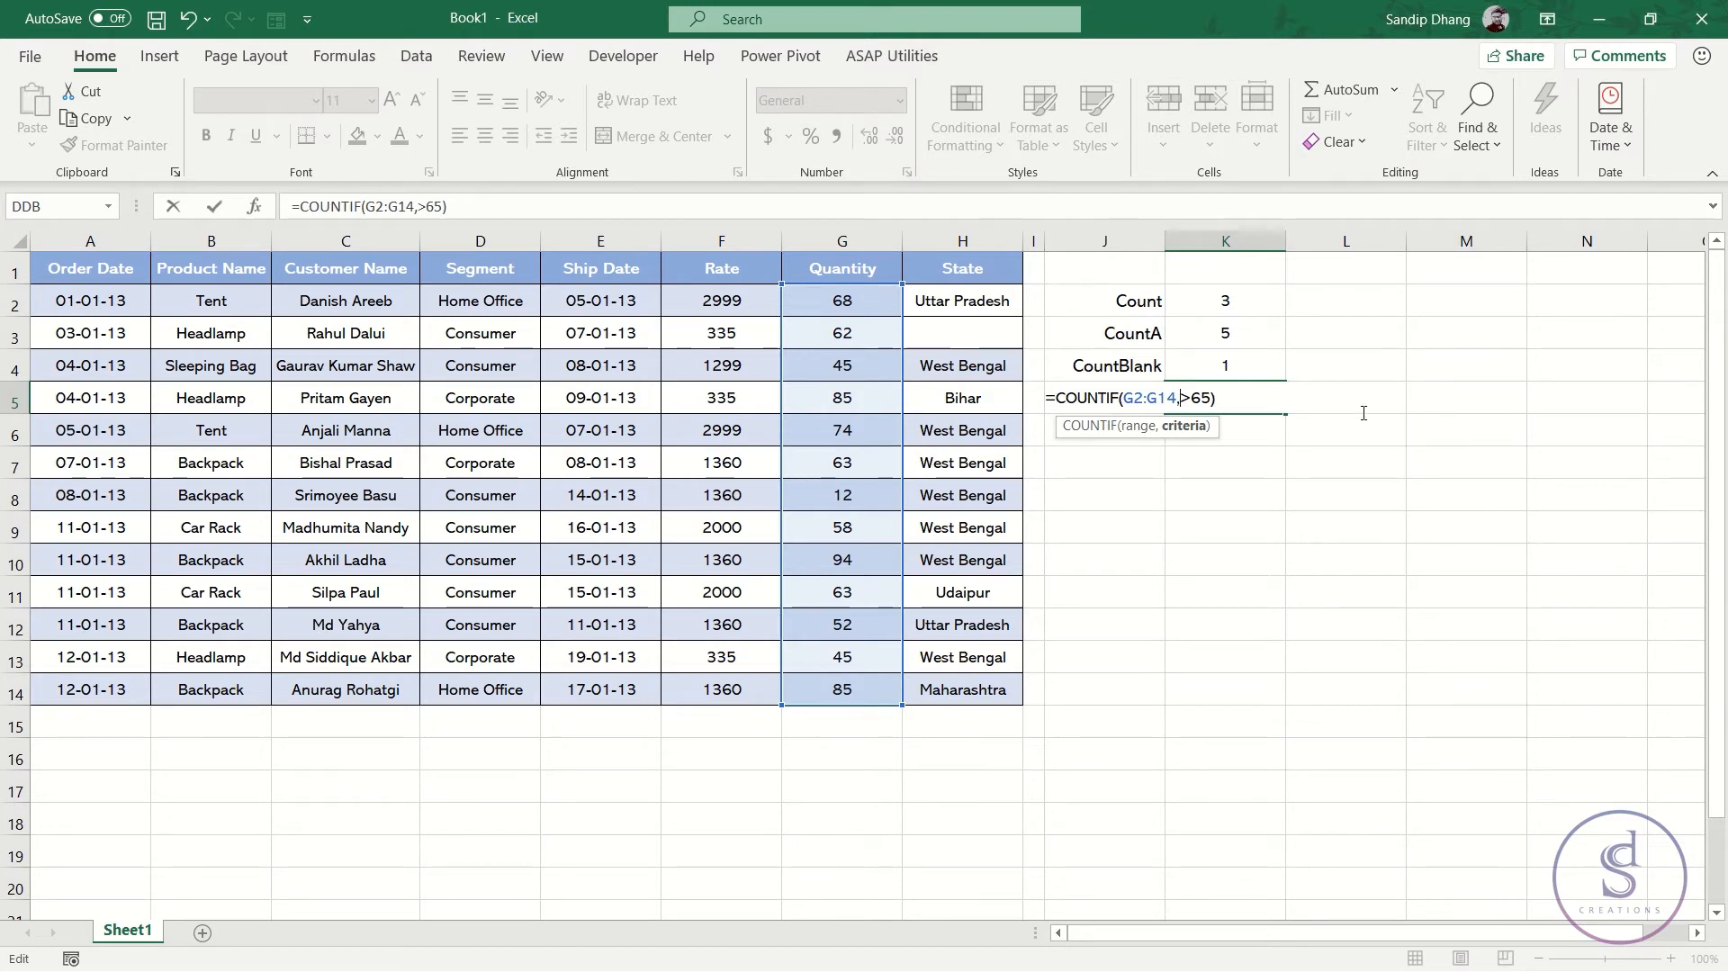
type("\">65")
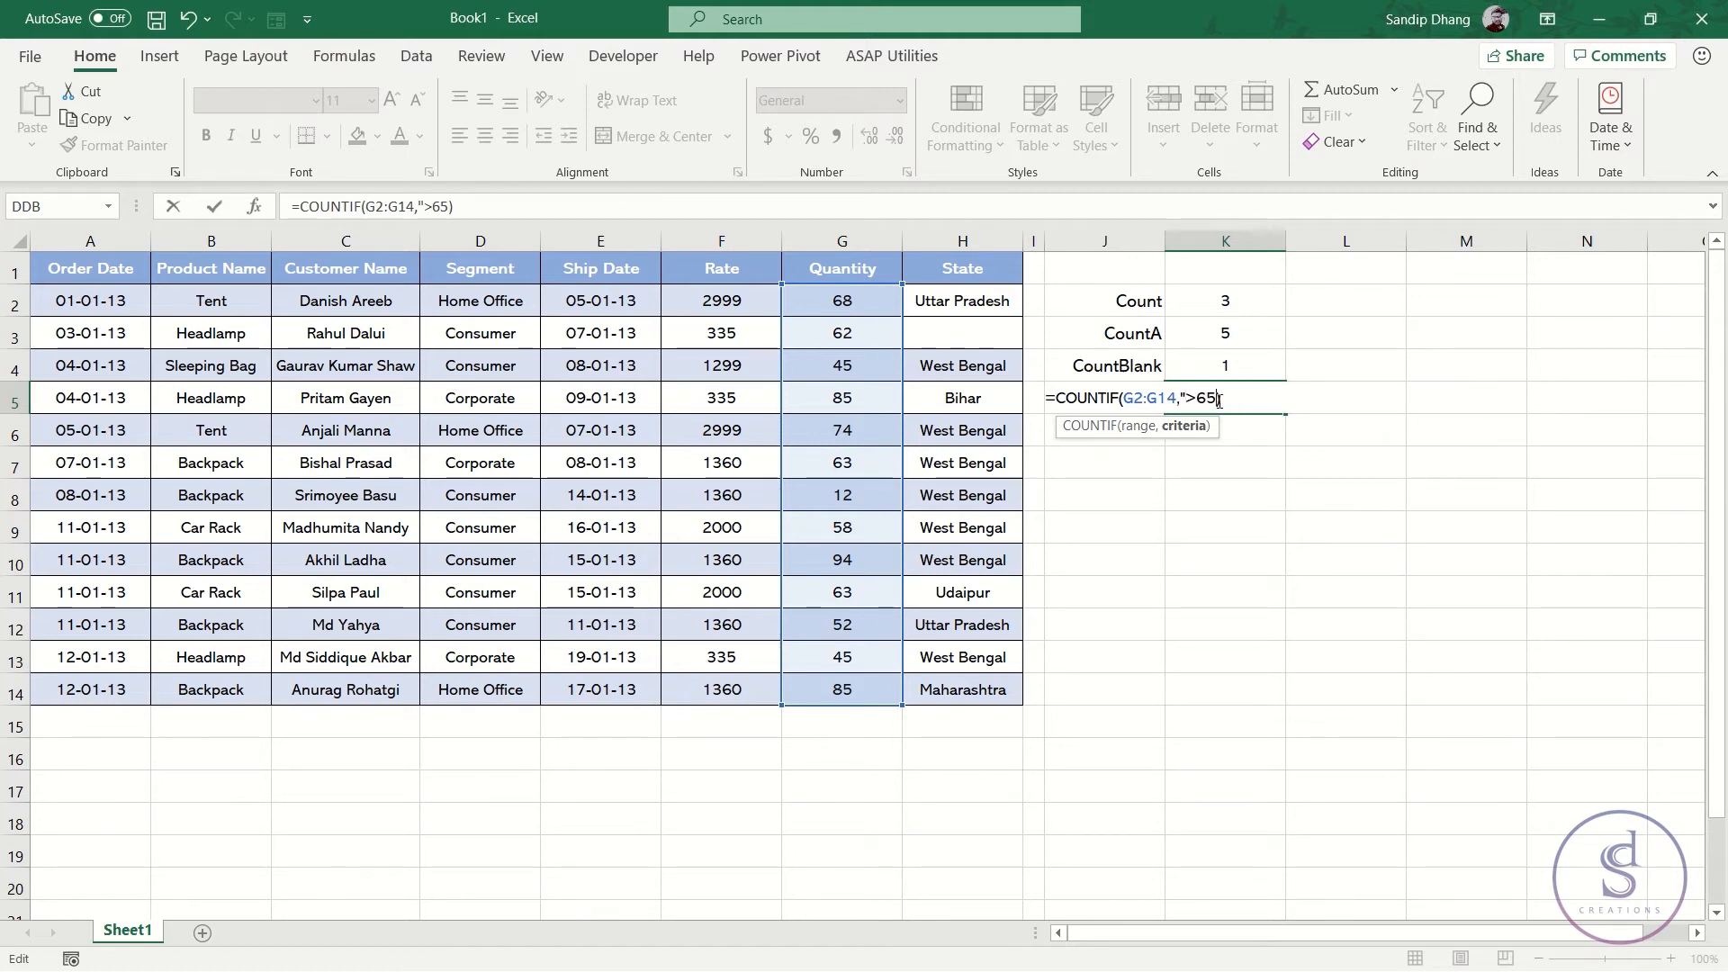
type("\"")
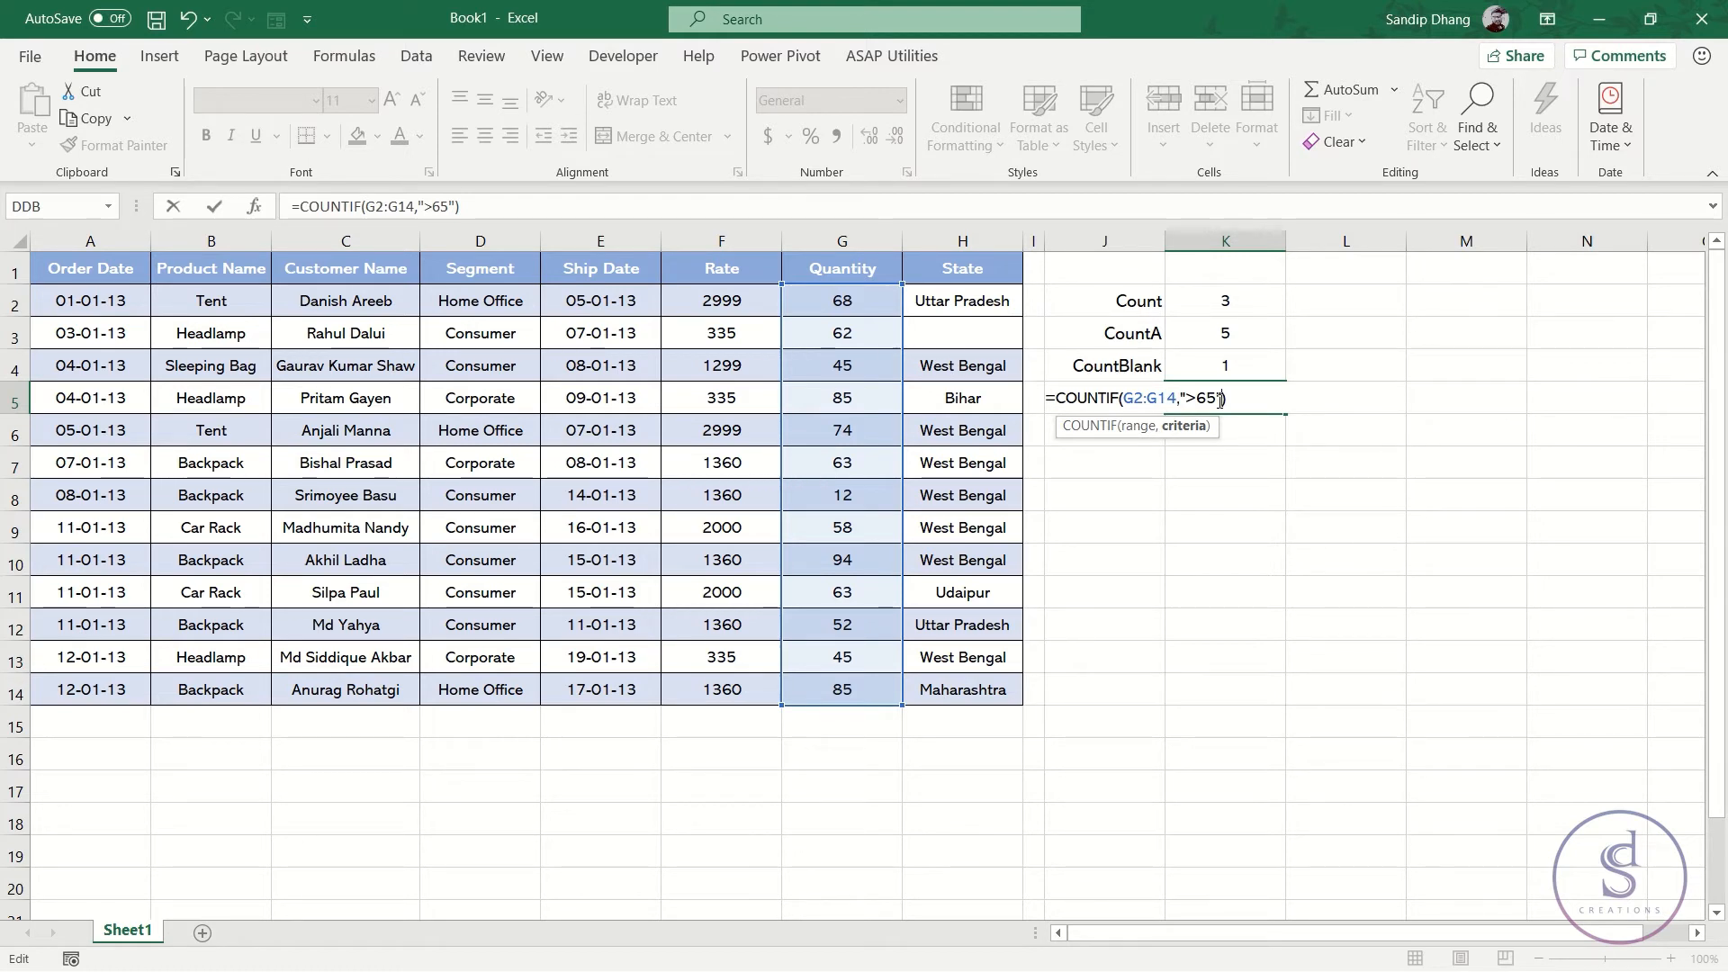
key("Return")
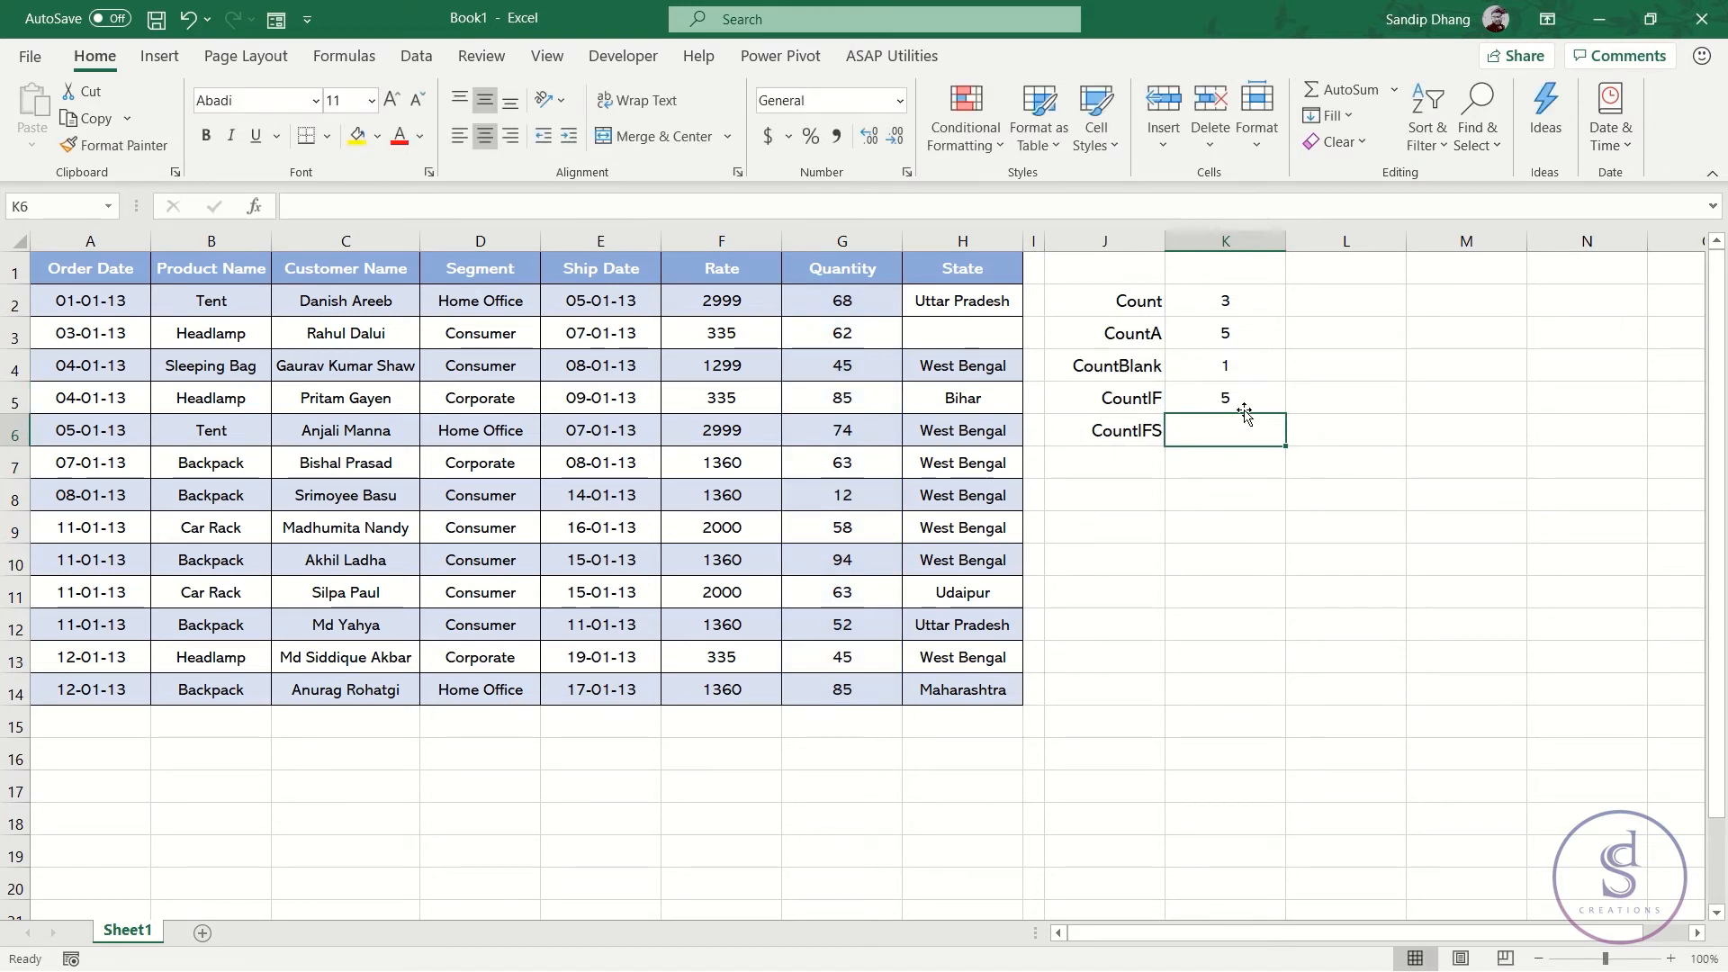
Step: Examine the Quantity values in G2:G14 that exceed 65 and compare them with the COUNTIF result in K5
left_click(1235, 399)
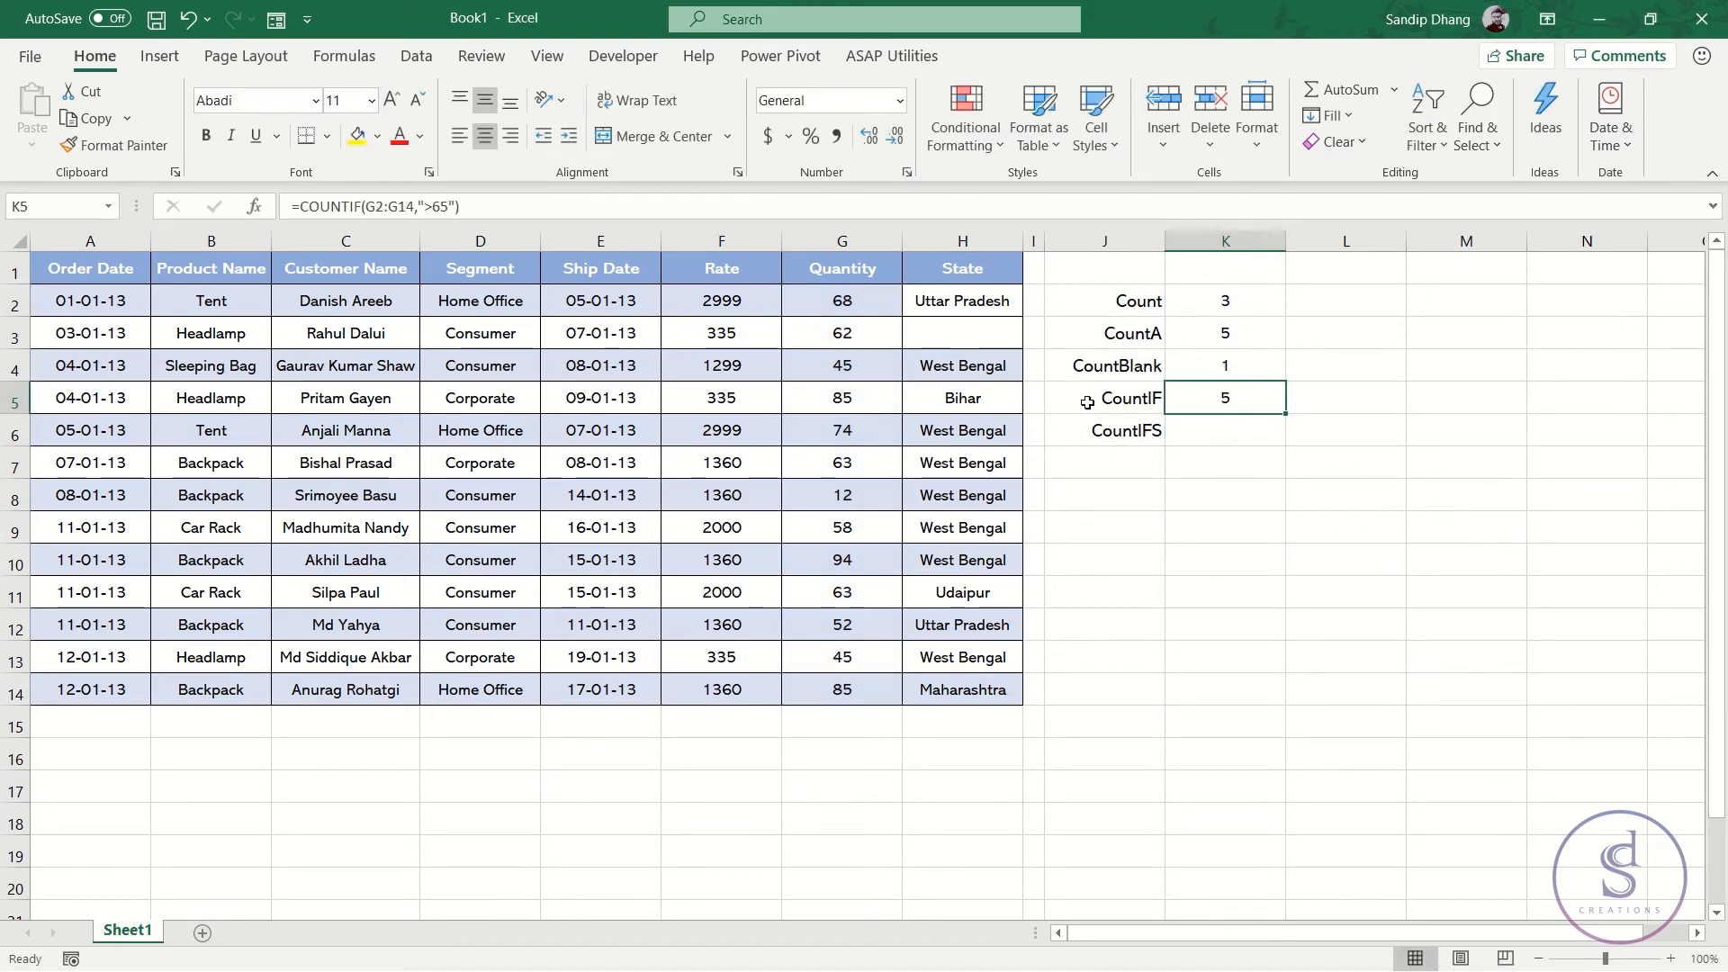
left_click_drag(843, 306, 859, 684)
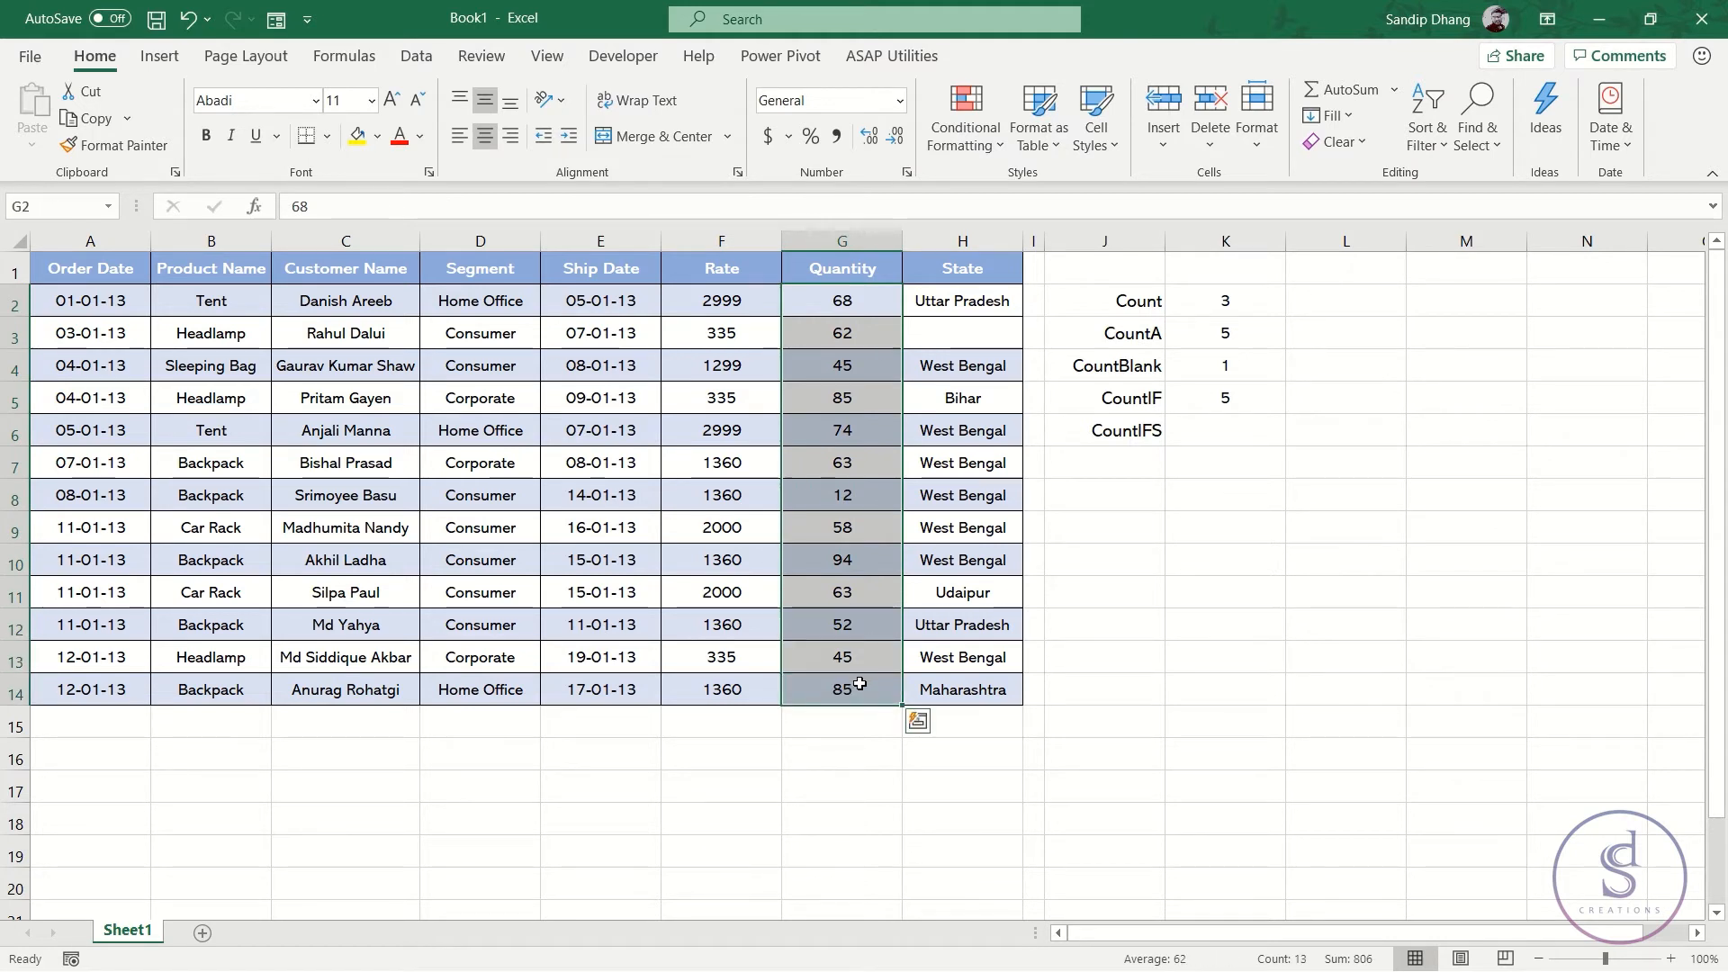
left_click(882, 302)
left_click(871, 389)
left_click_drag(871, 389, 871, 431)
left_click(871, 430)
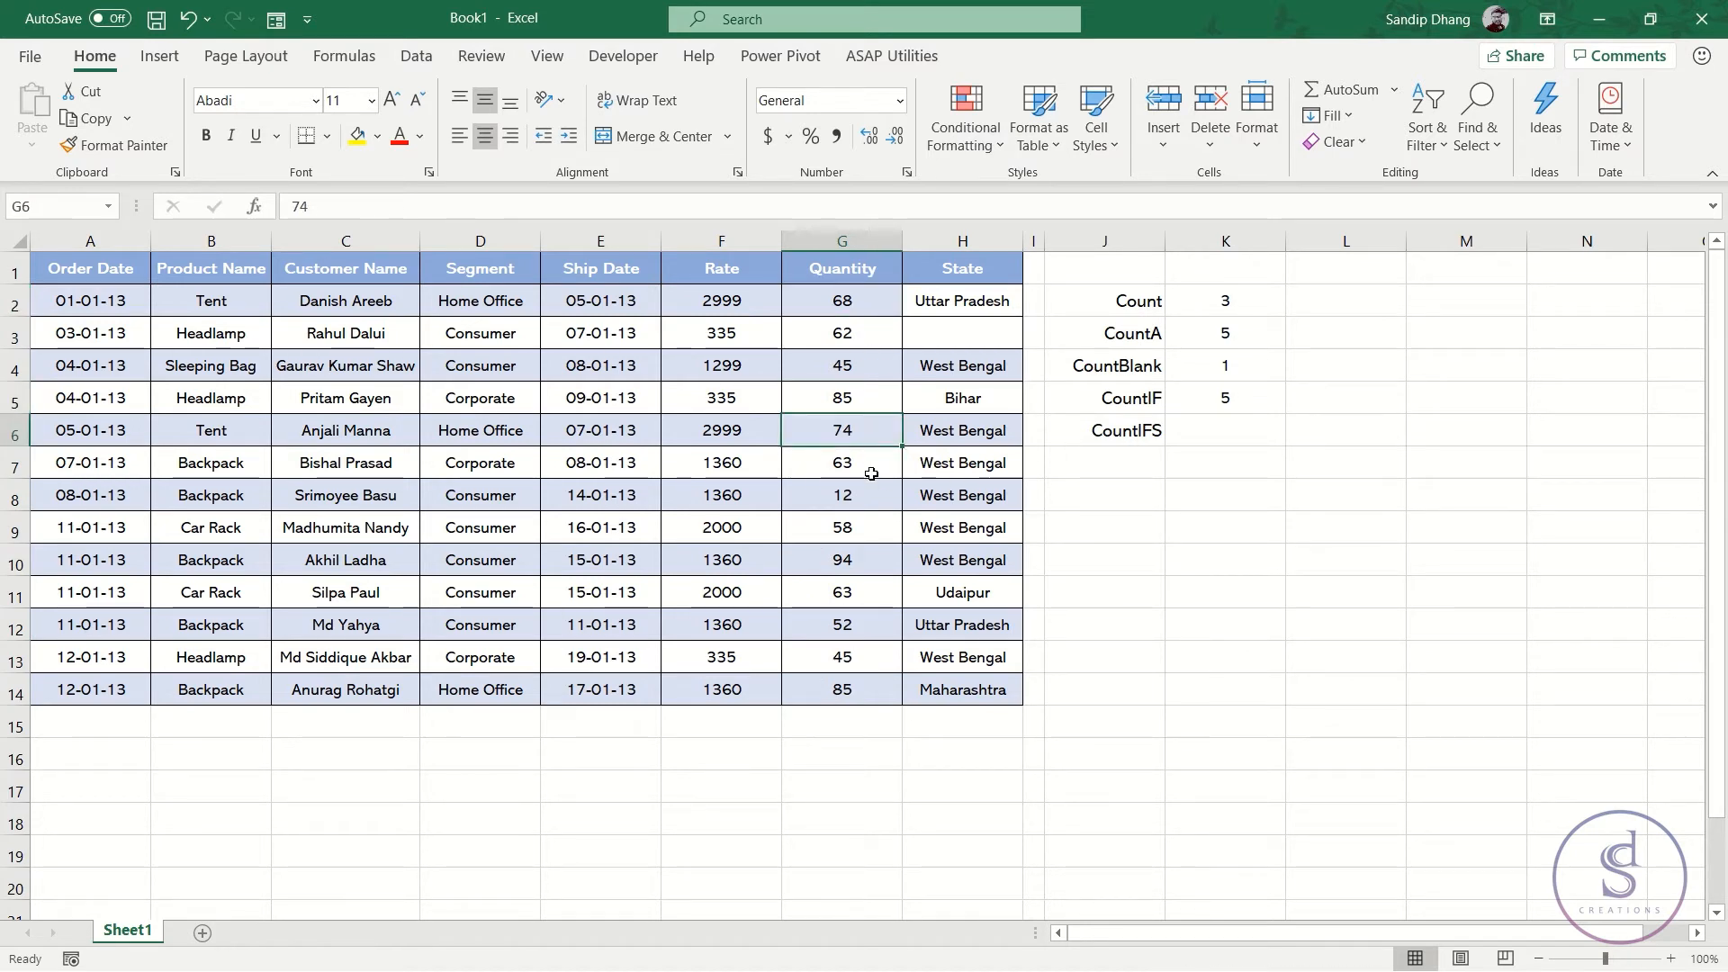
left_click(864, 558)
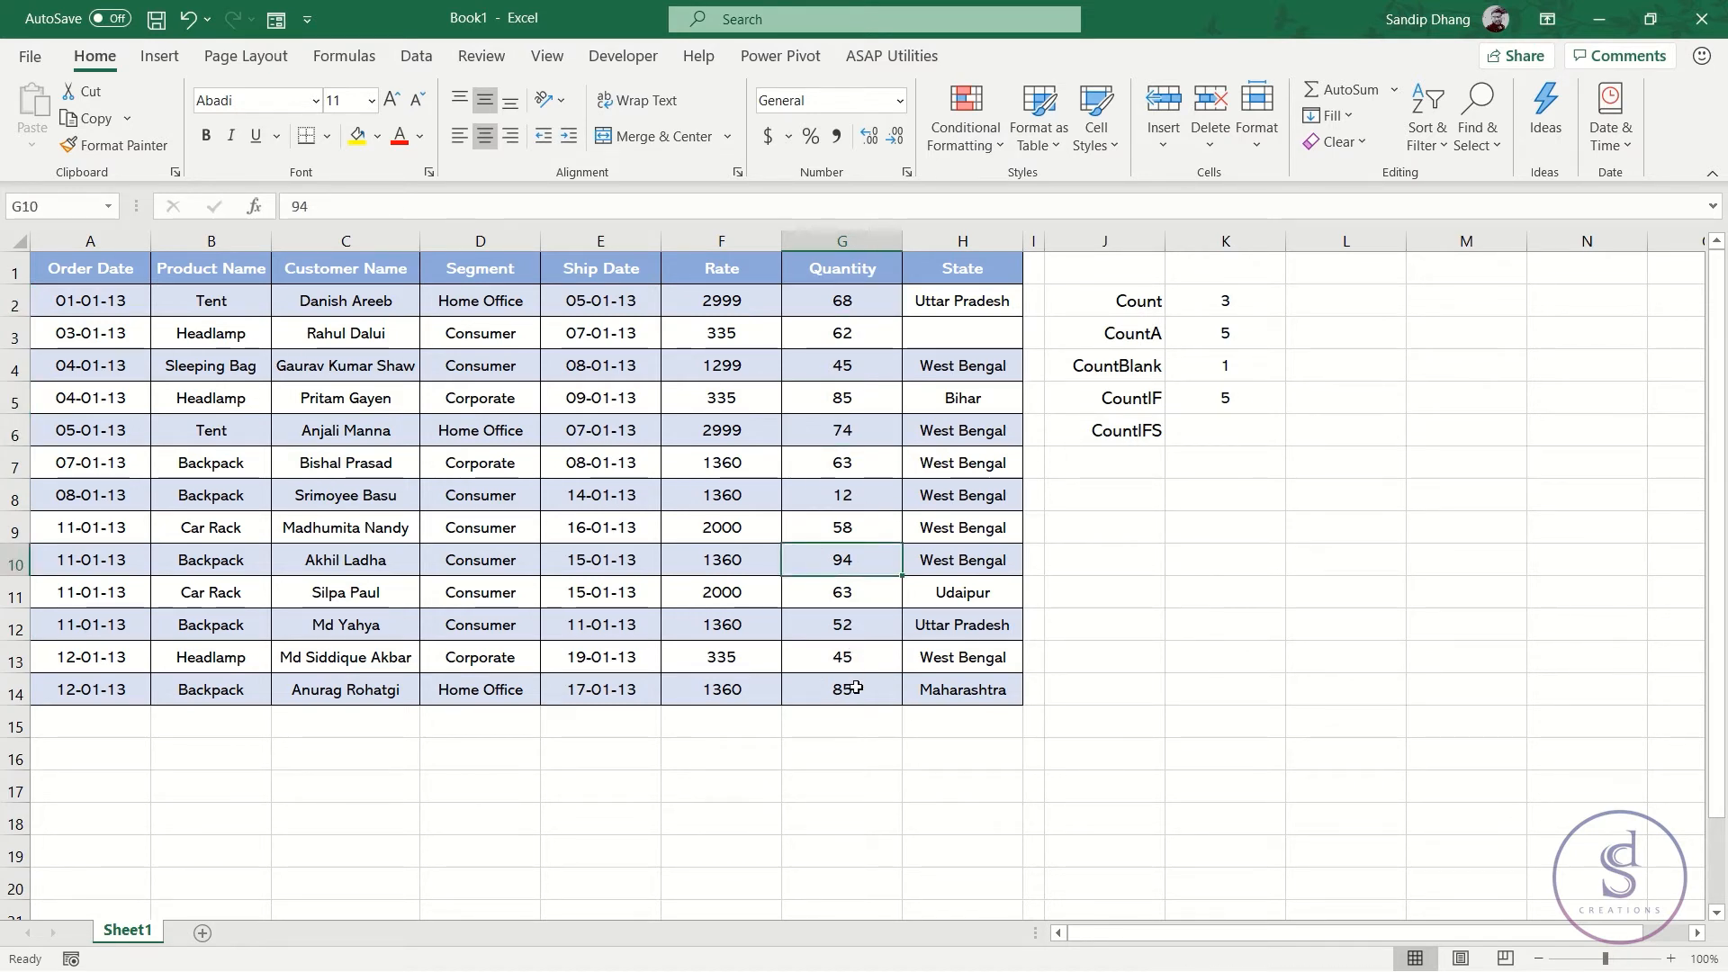
left_click(856, 688)
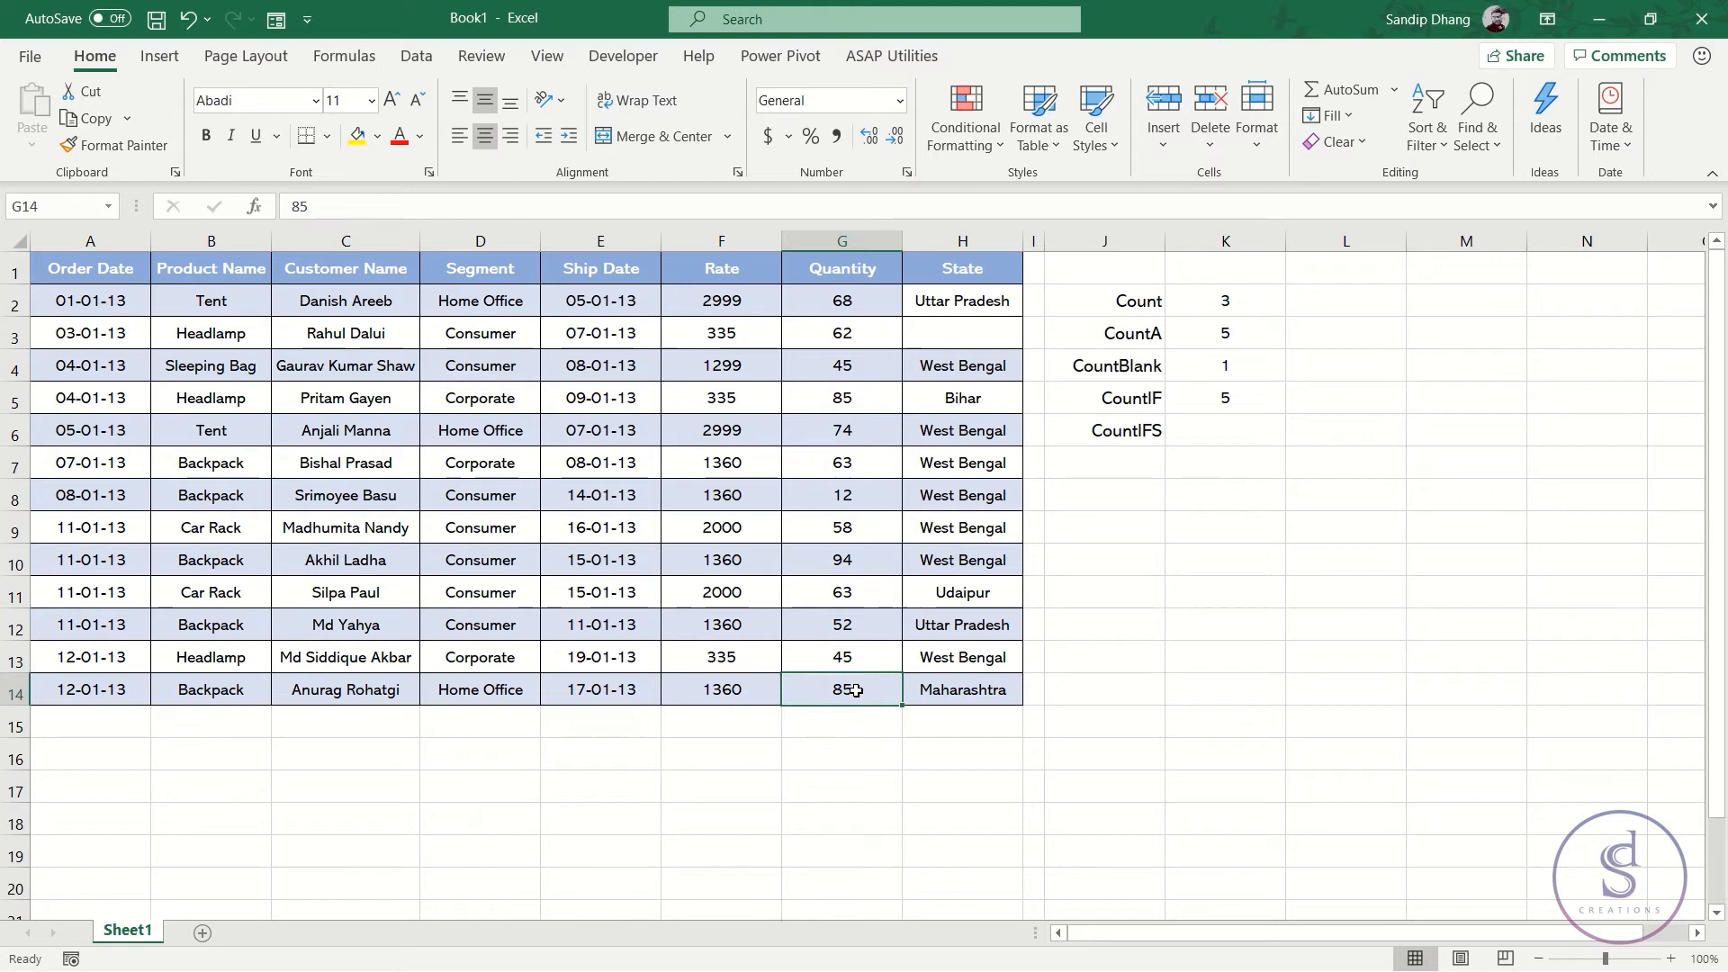
left_click(1219, 409)
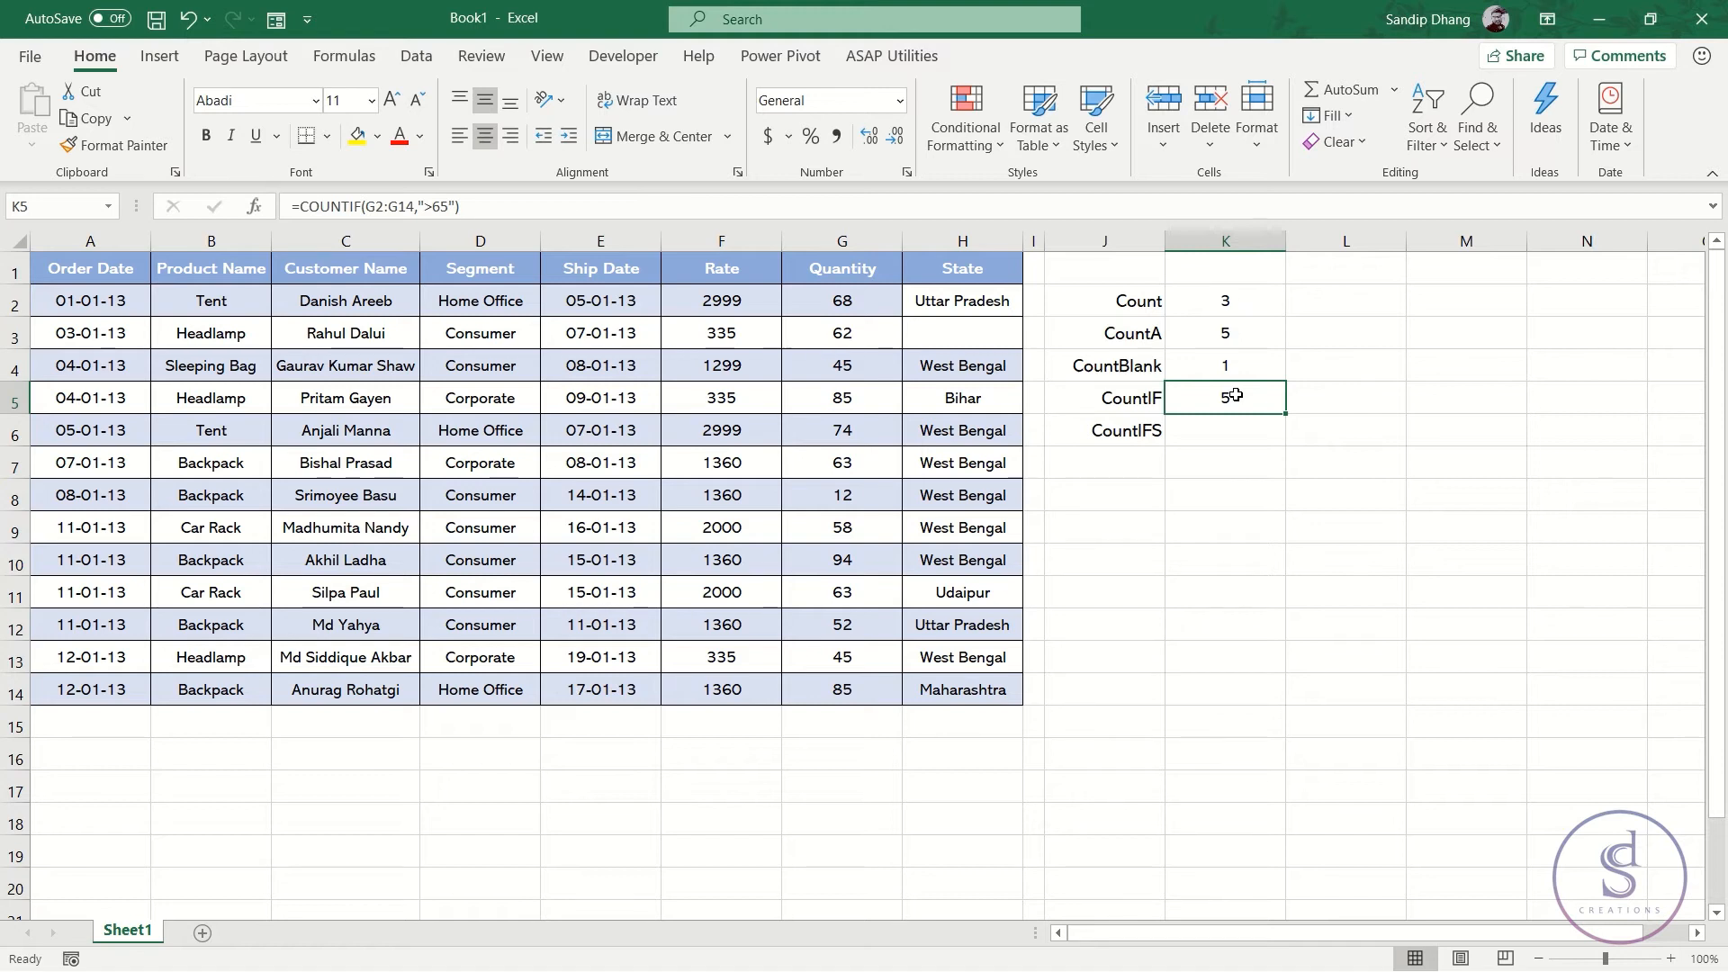
Step: Start a COUNTIFS formula in cell K6 with the Quantity range G2:G14 and the first criterion ">65"
left_click(1235, 436)
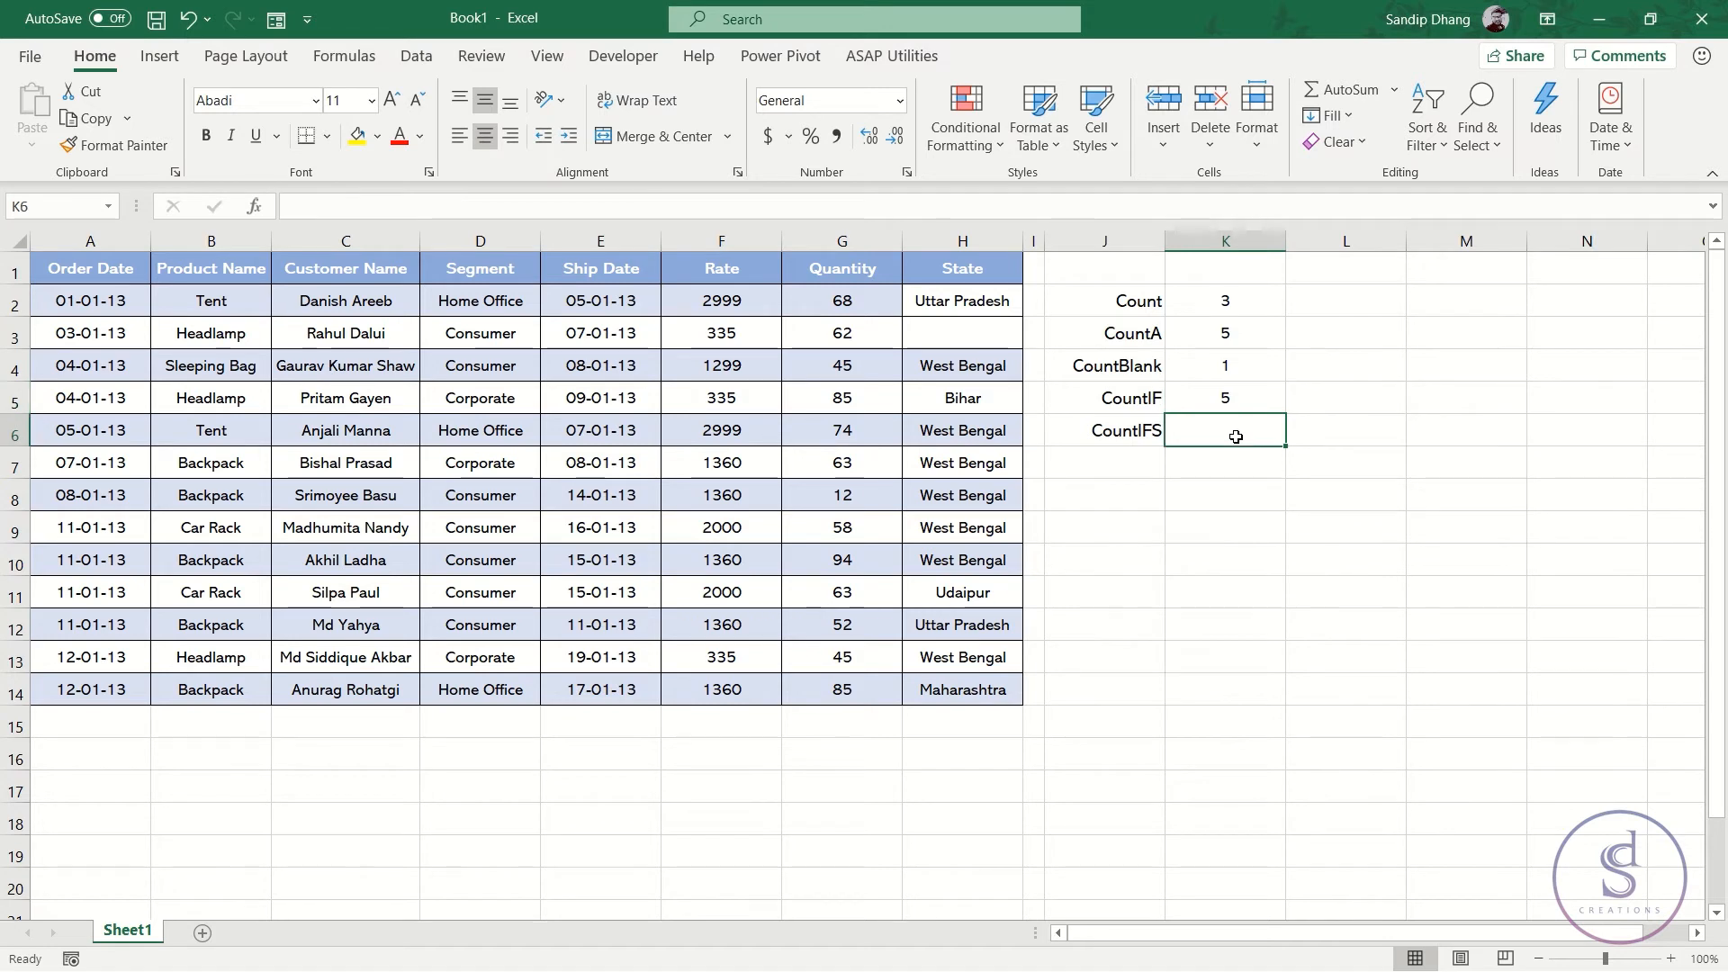
type("=count")
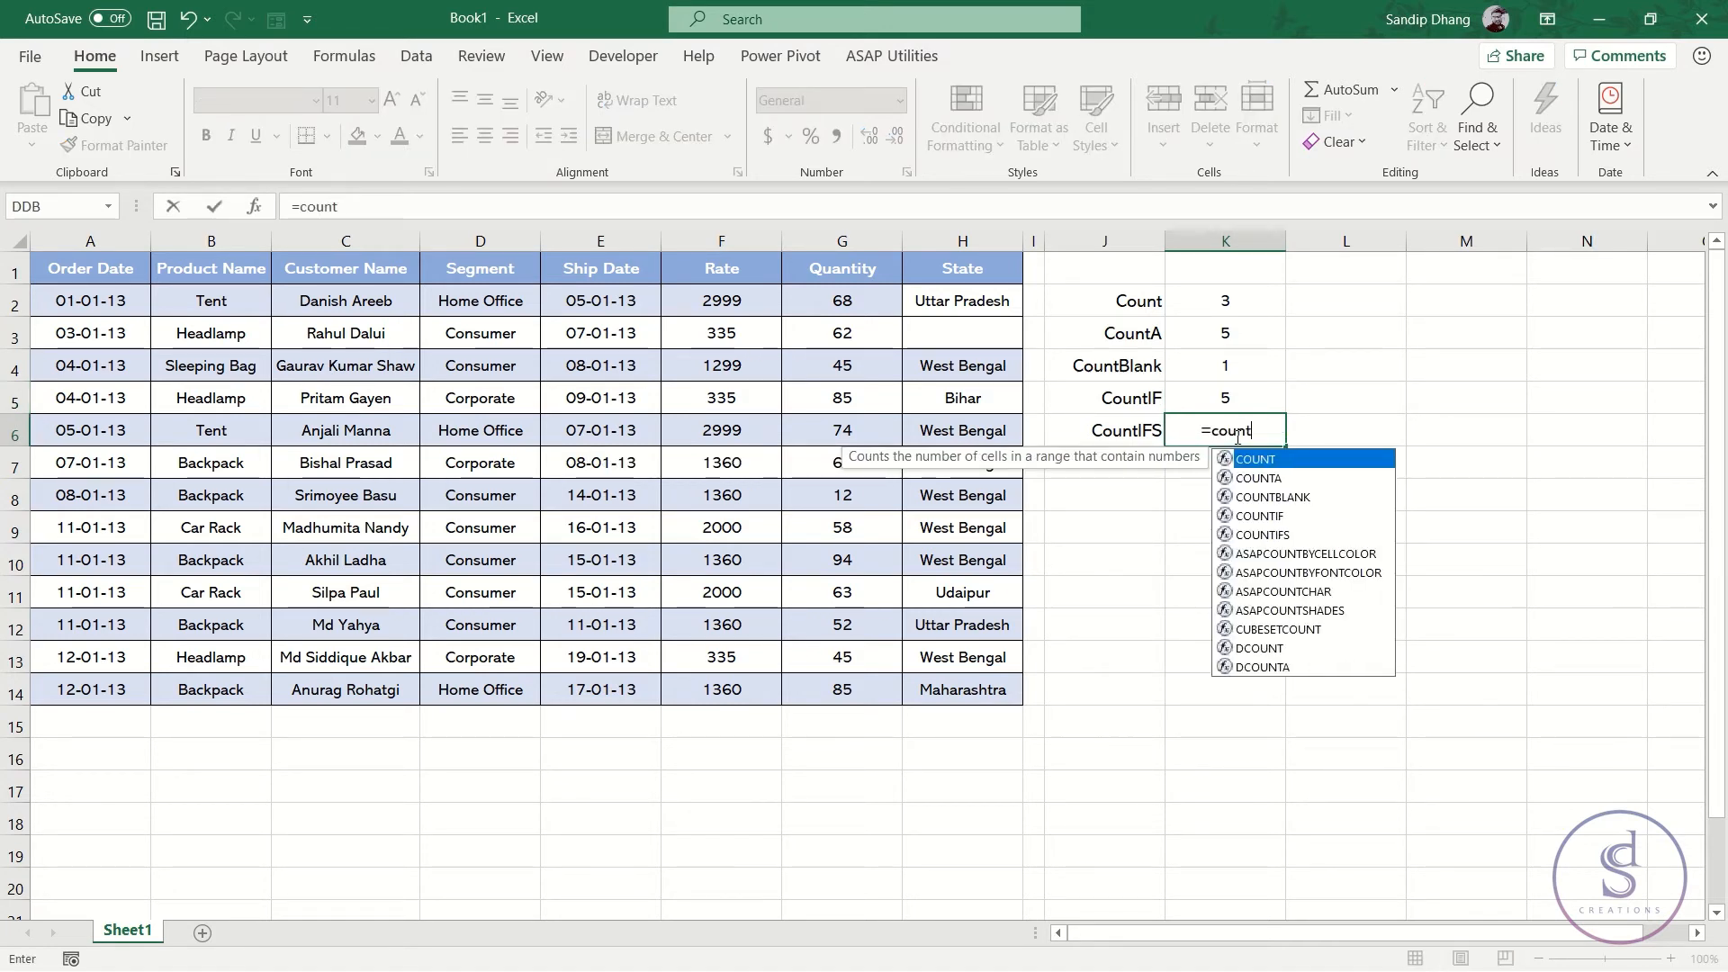
type("ifs")
key("Tab")
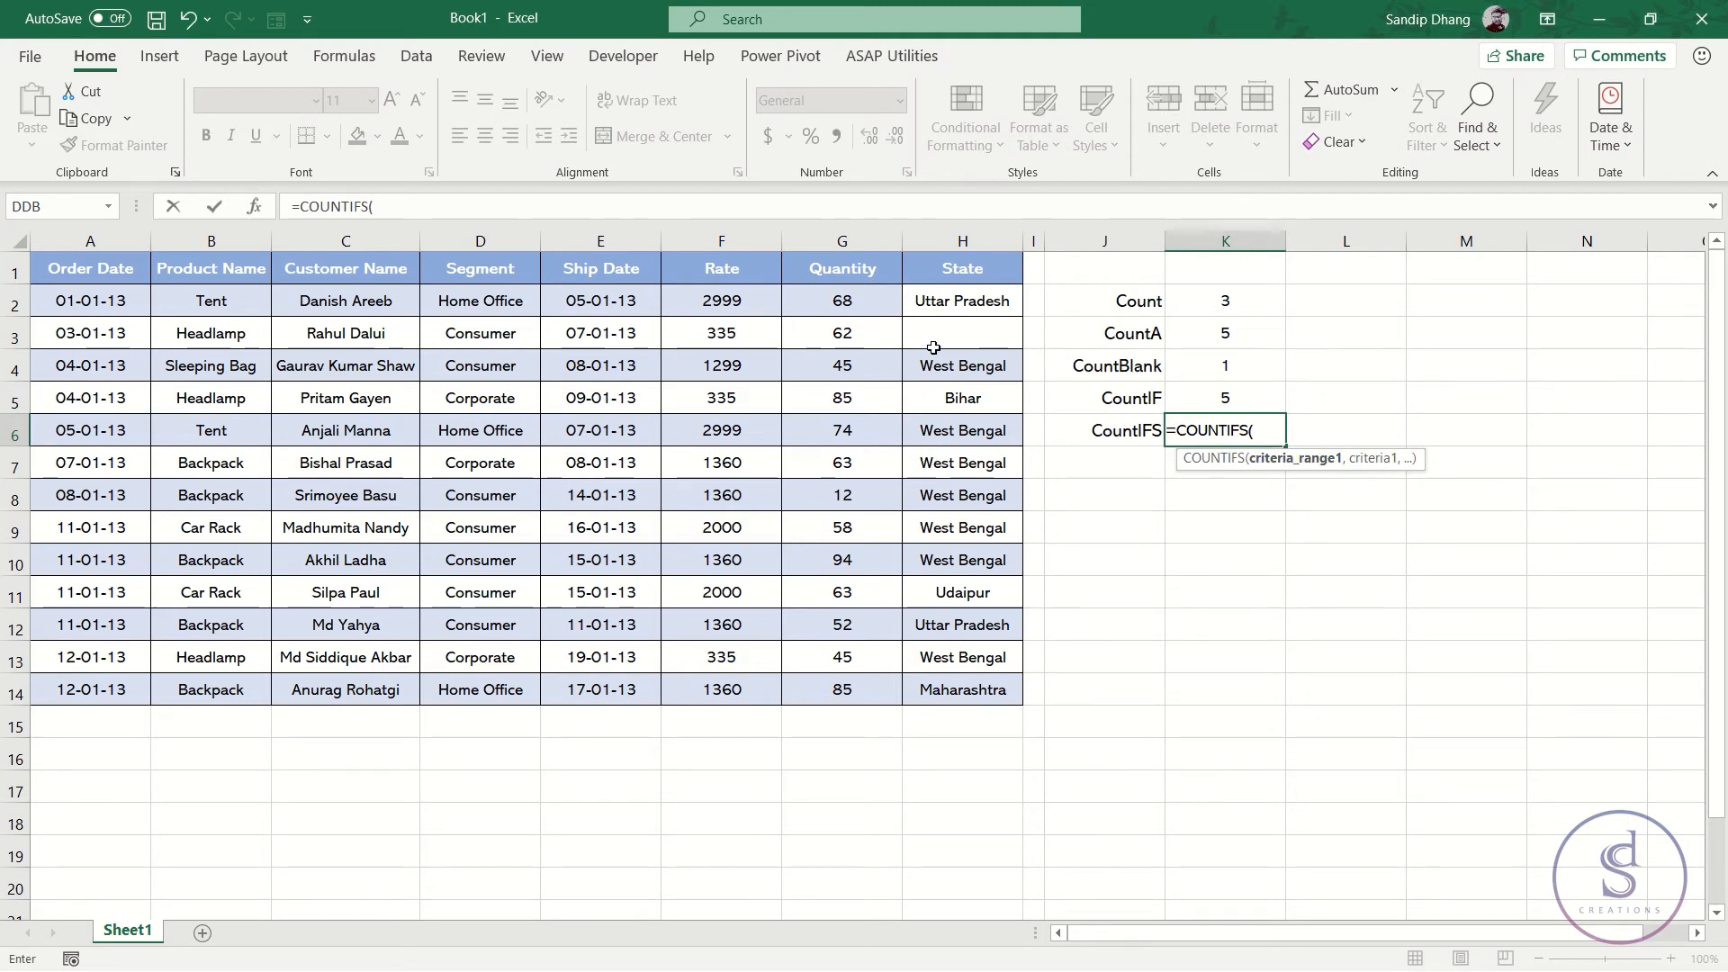
left_click_drag(855, 303, 846, 688)
type(",")
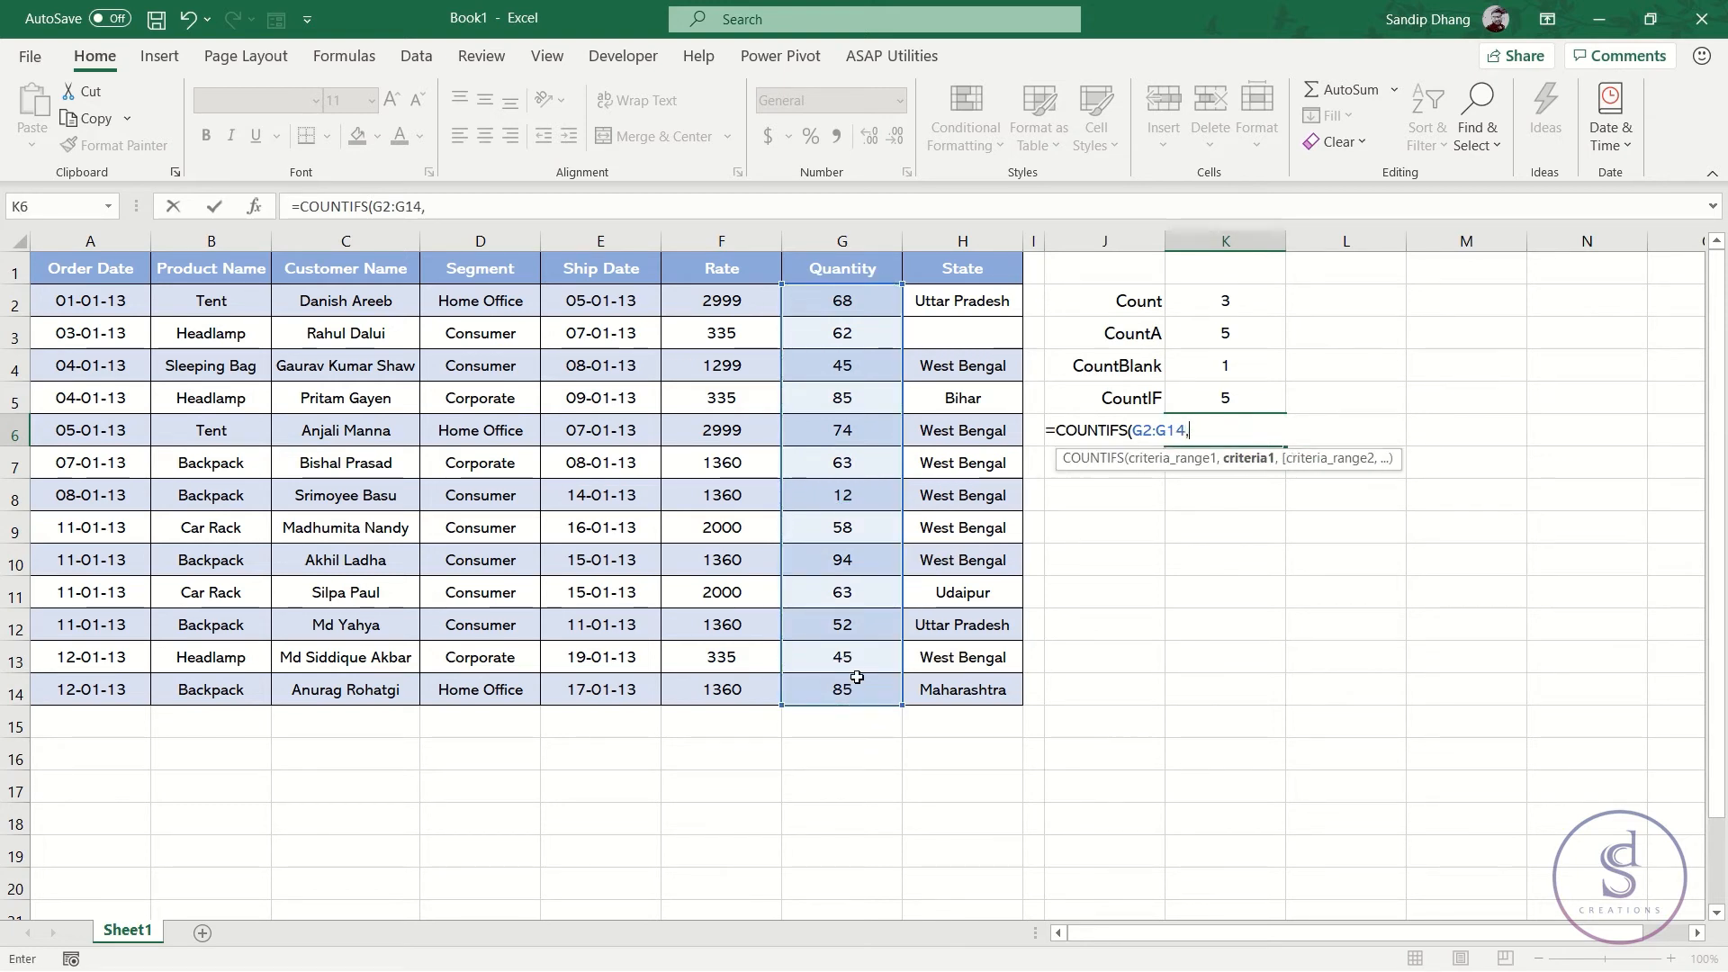
type("\">65")
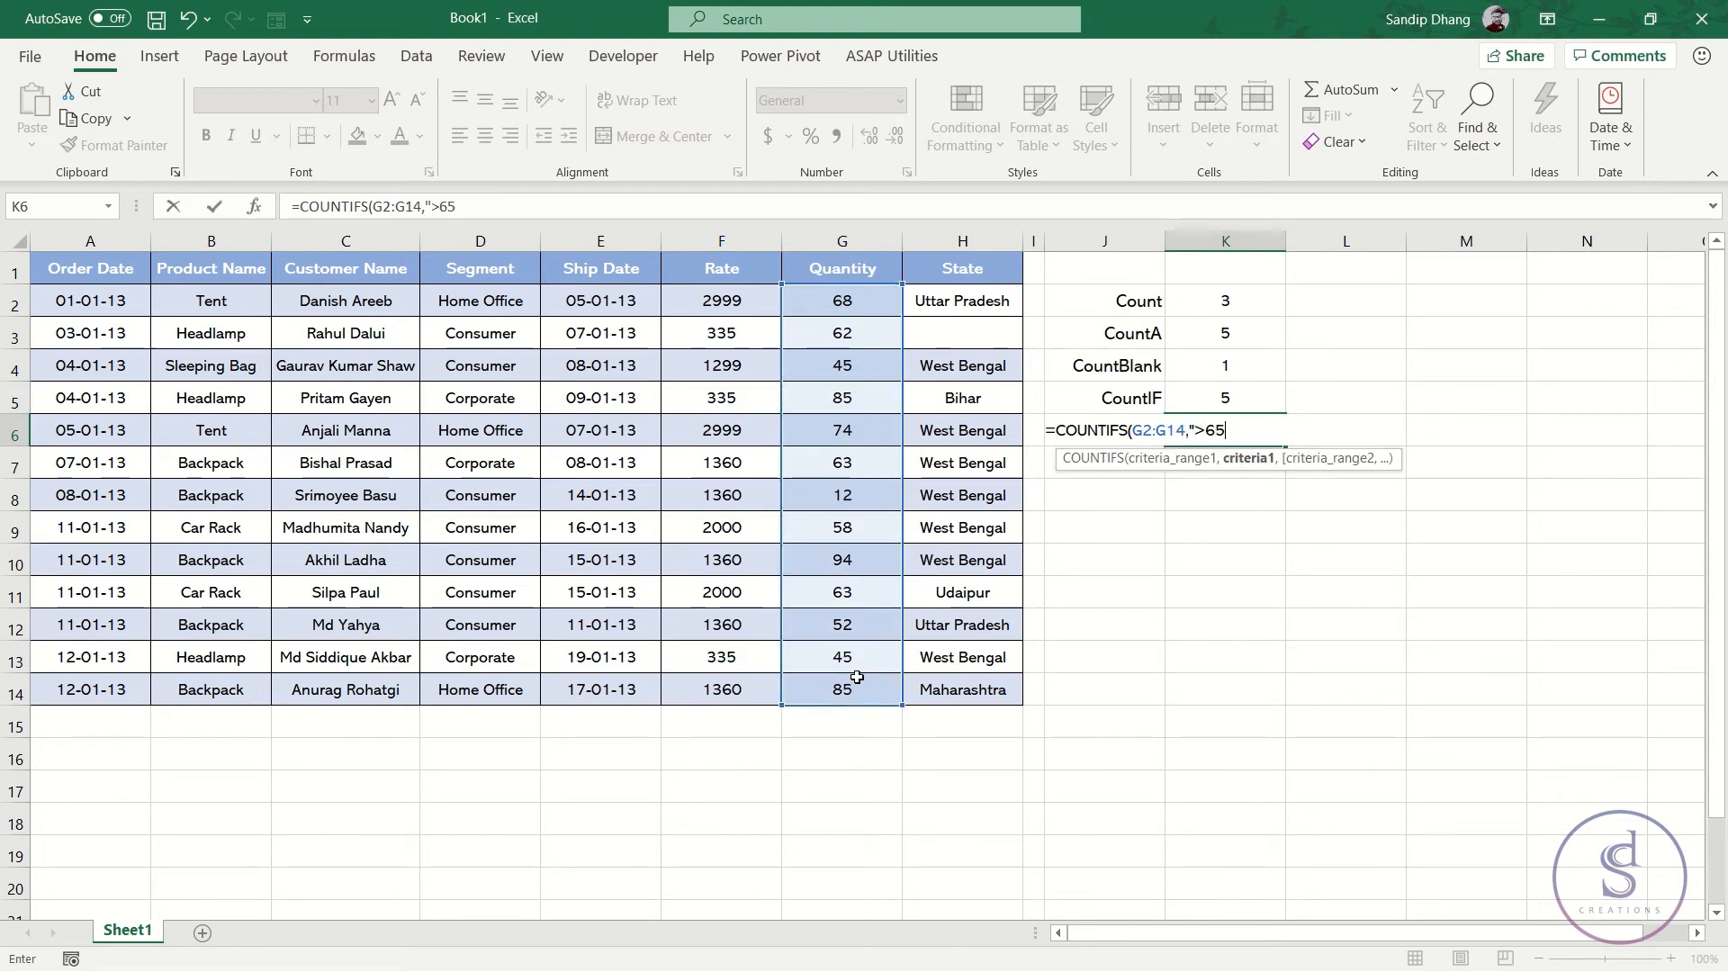
type("\",")
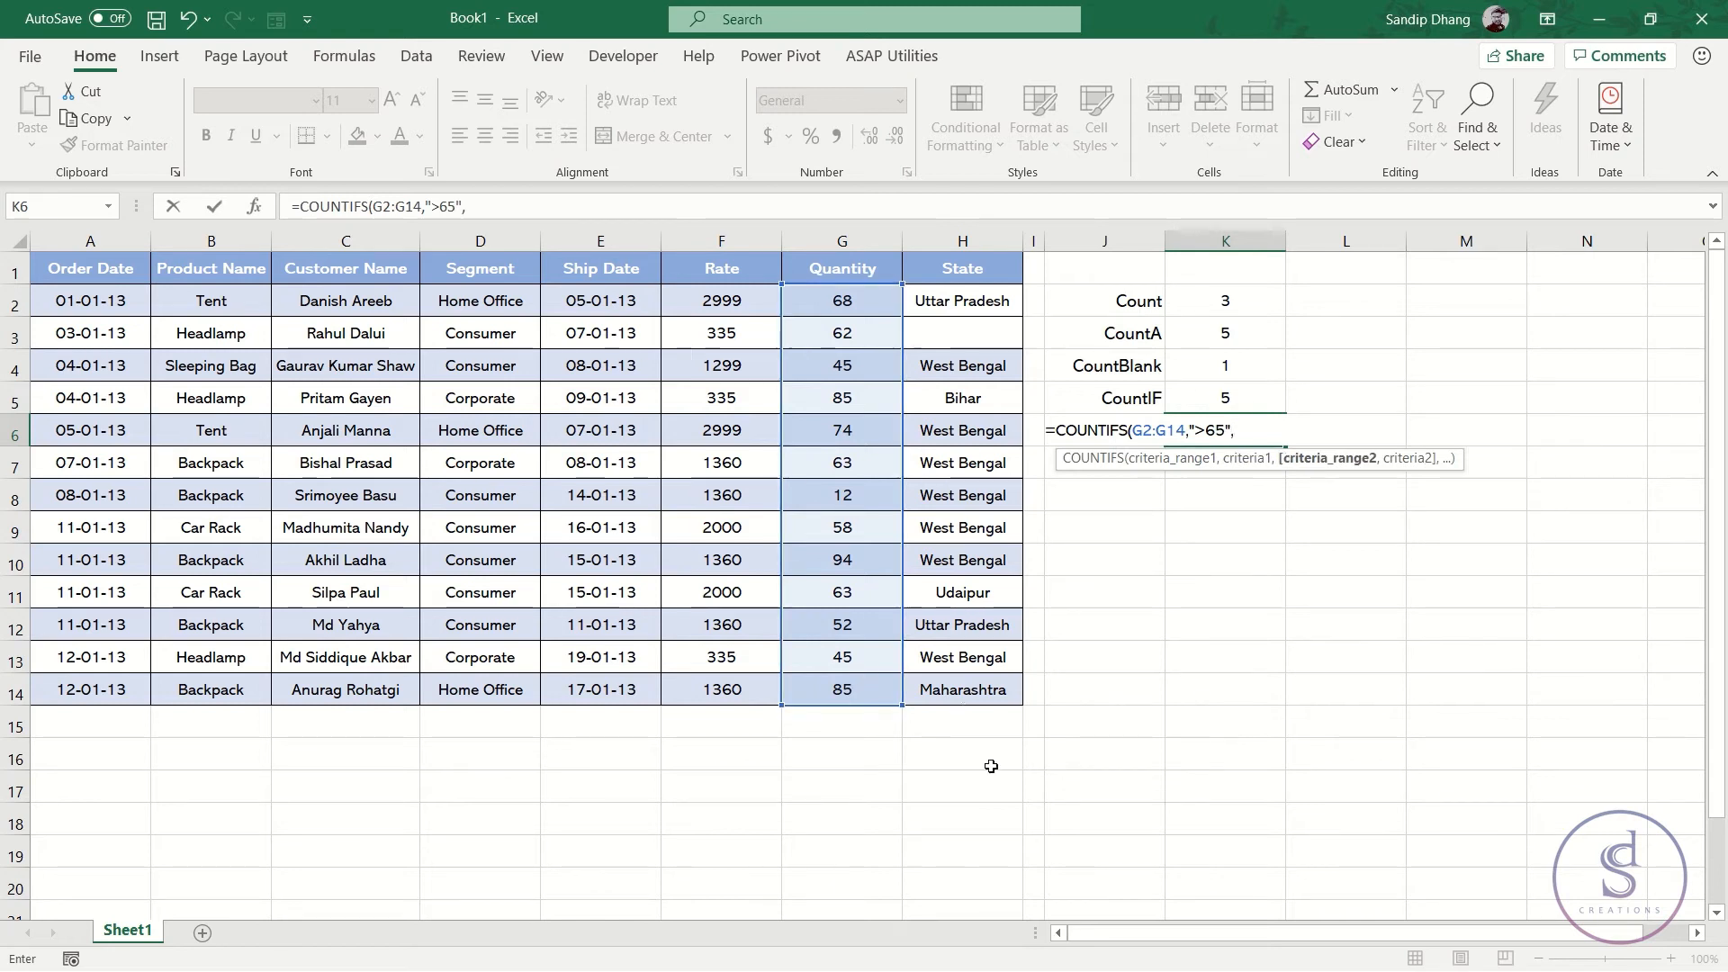
Step: Complete the COUNTIFS formula in K6 with second range G2:G14 and criterion "<80", and check the matching Quantity cells G6 and G2
left_click_drag(828, 300, 812, 684)
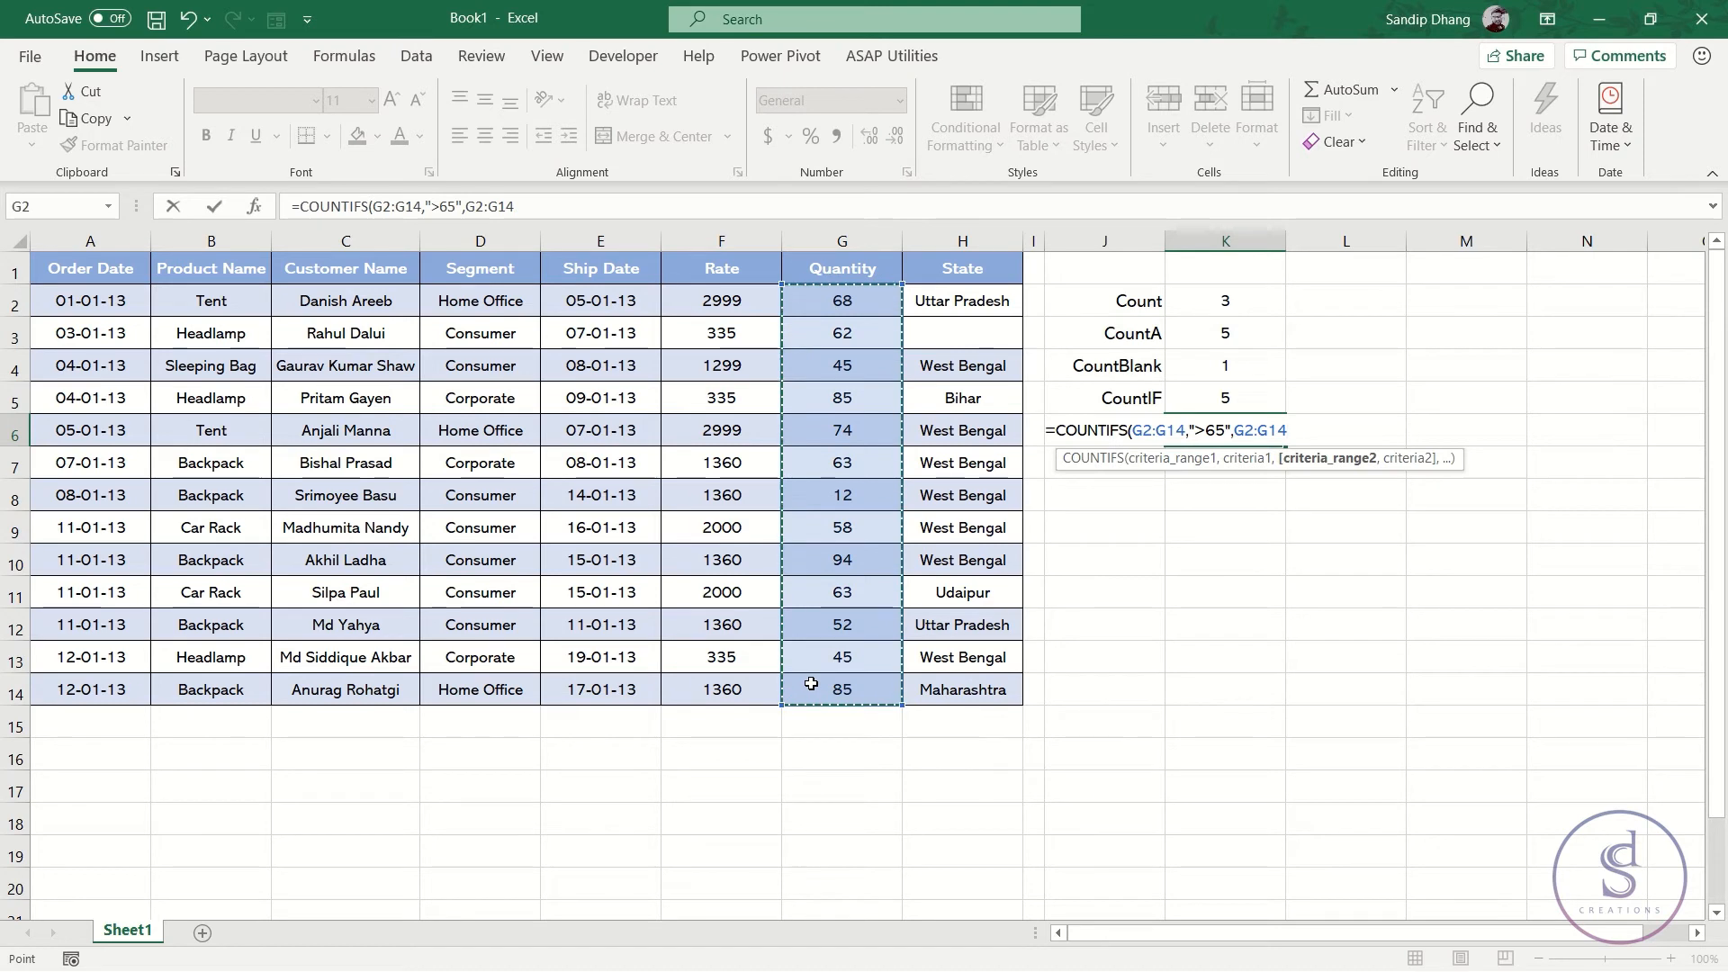
type(",")
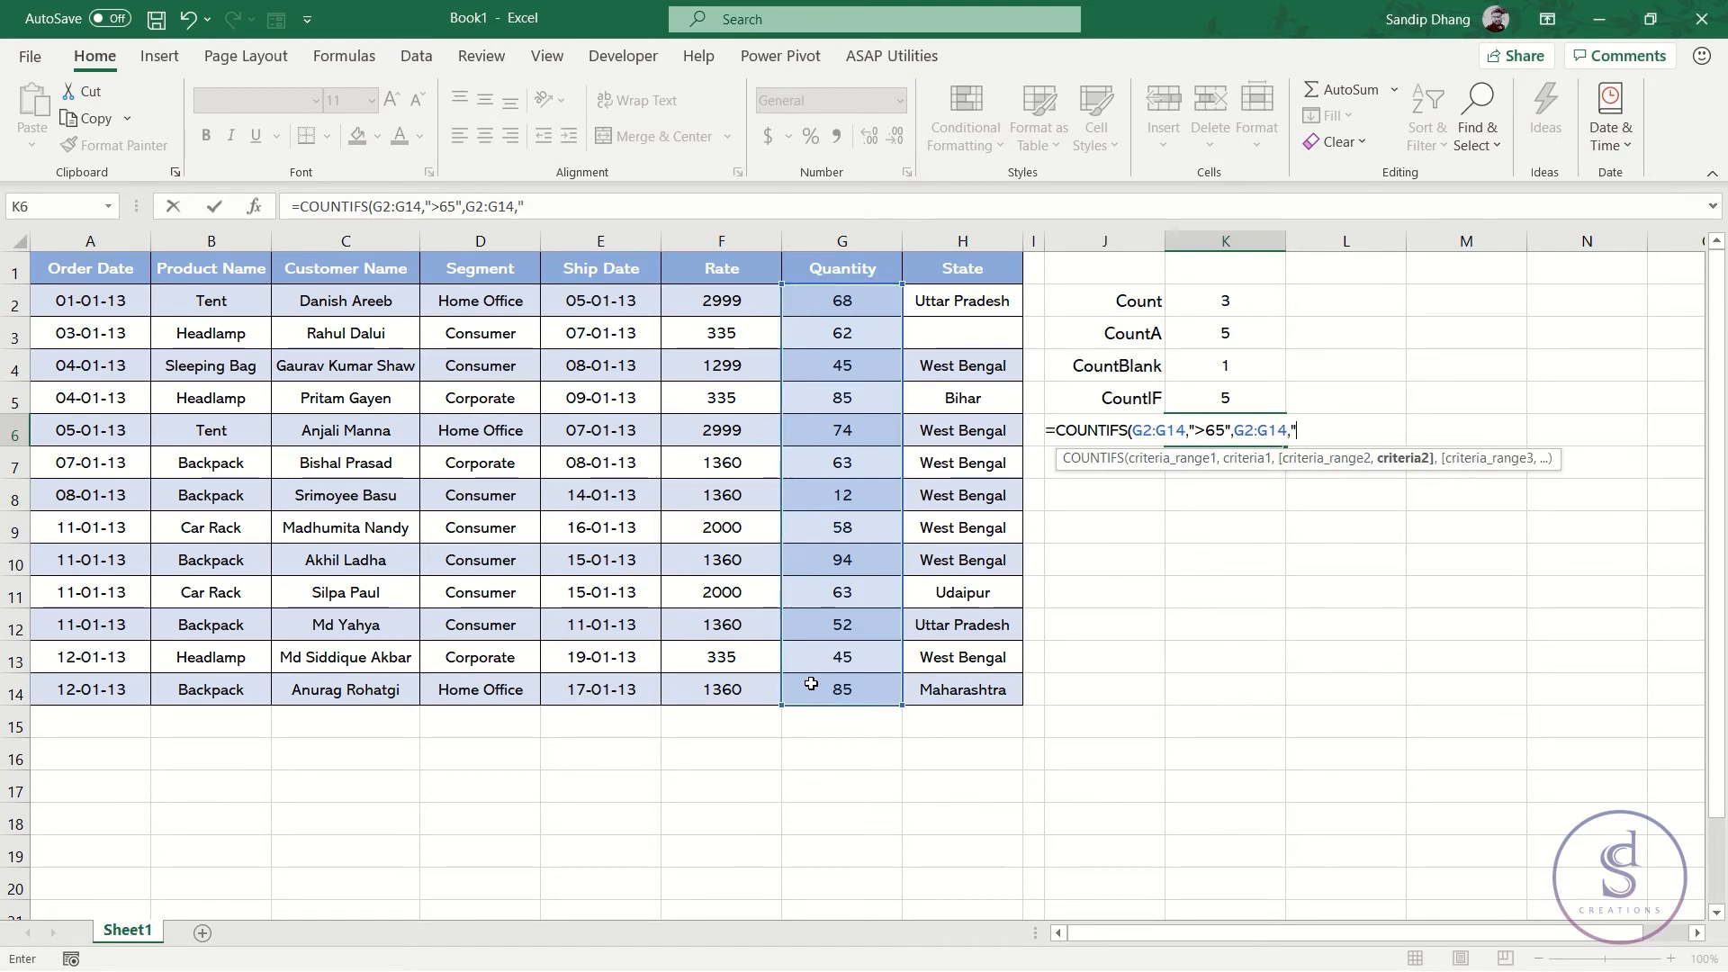
type("\"<80\")")
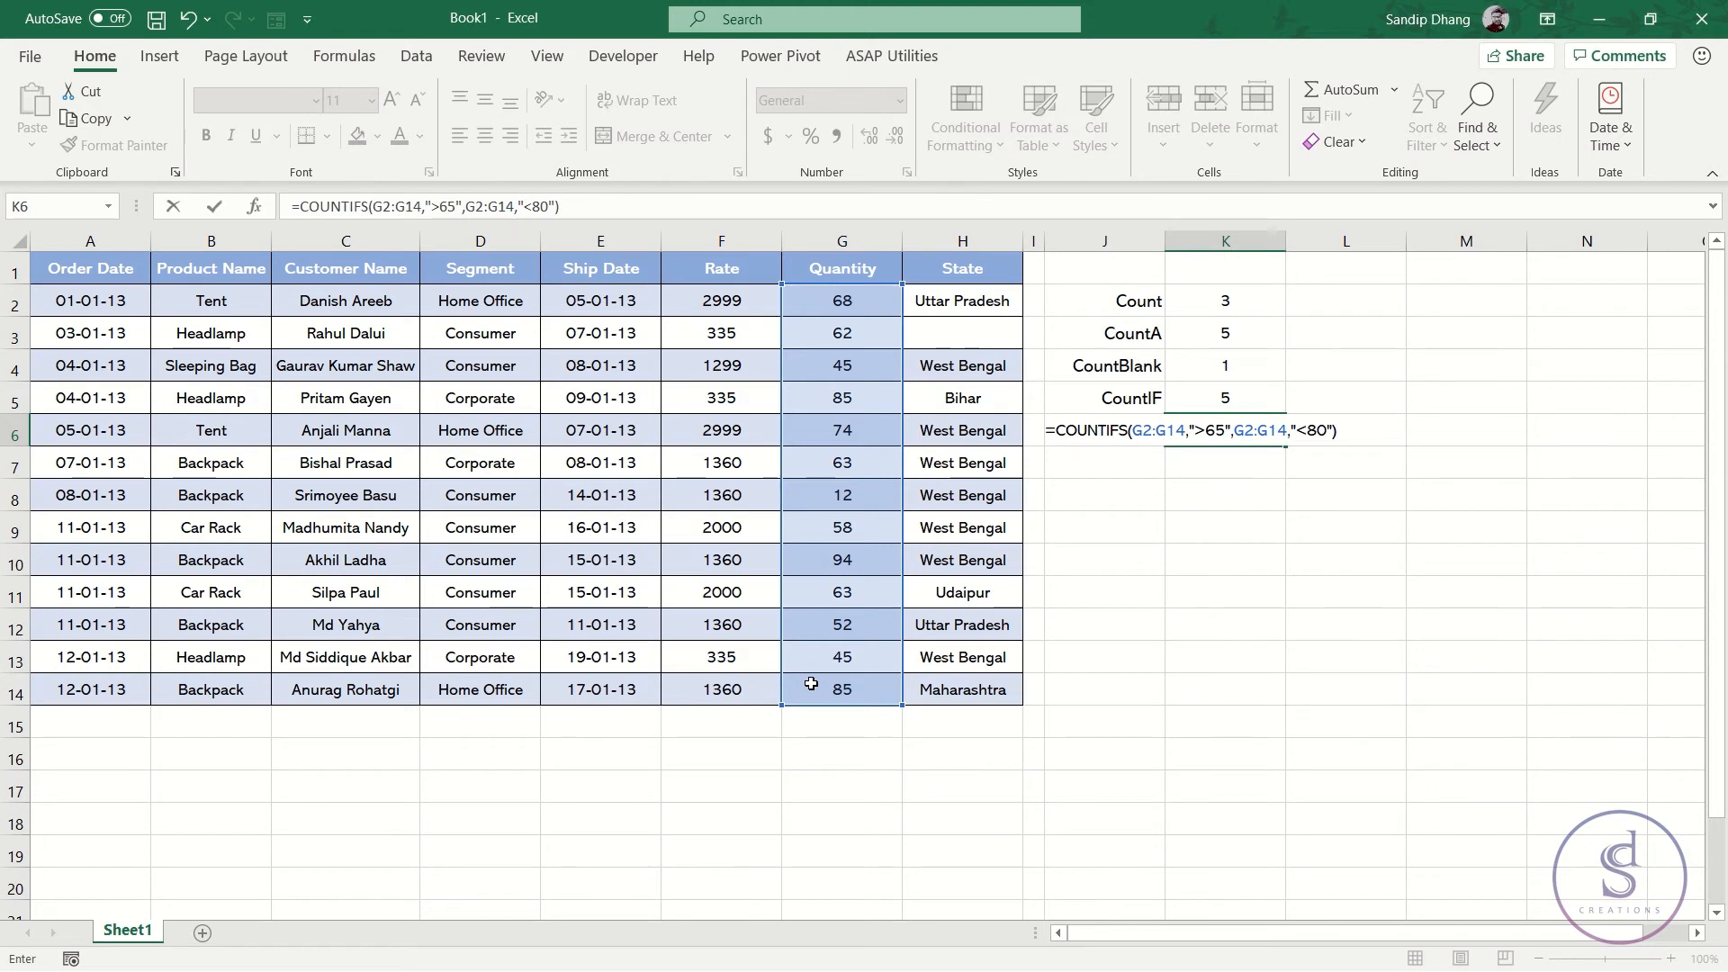
key("Return")
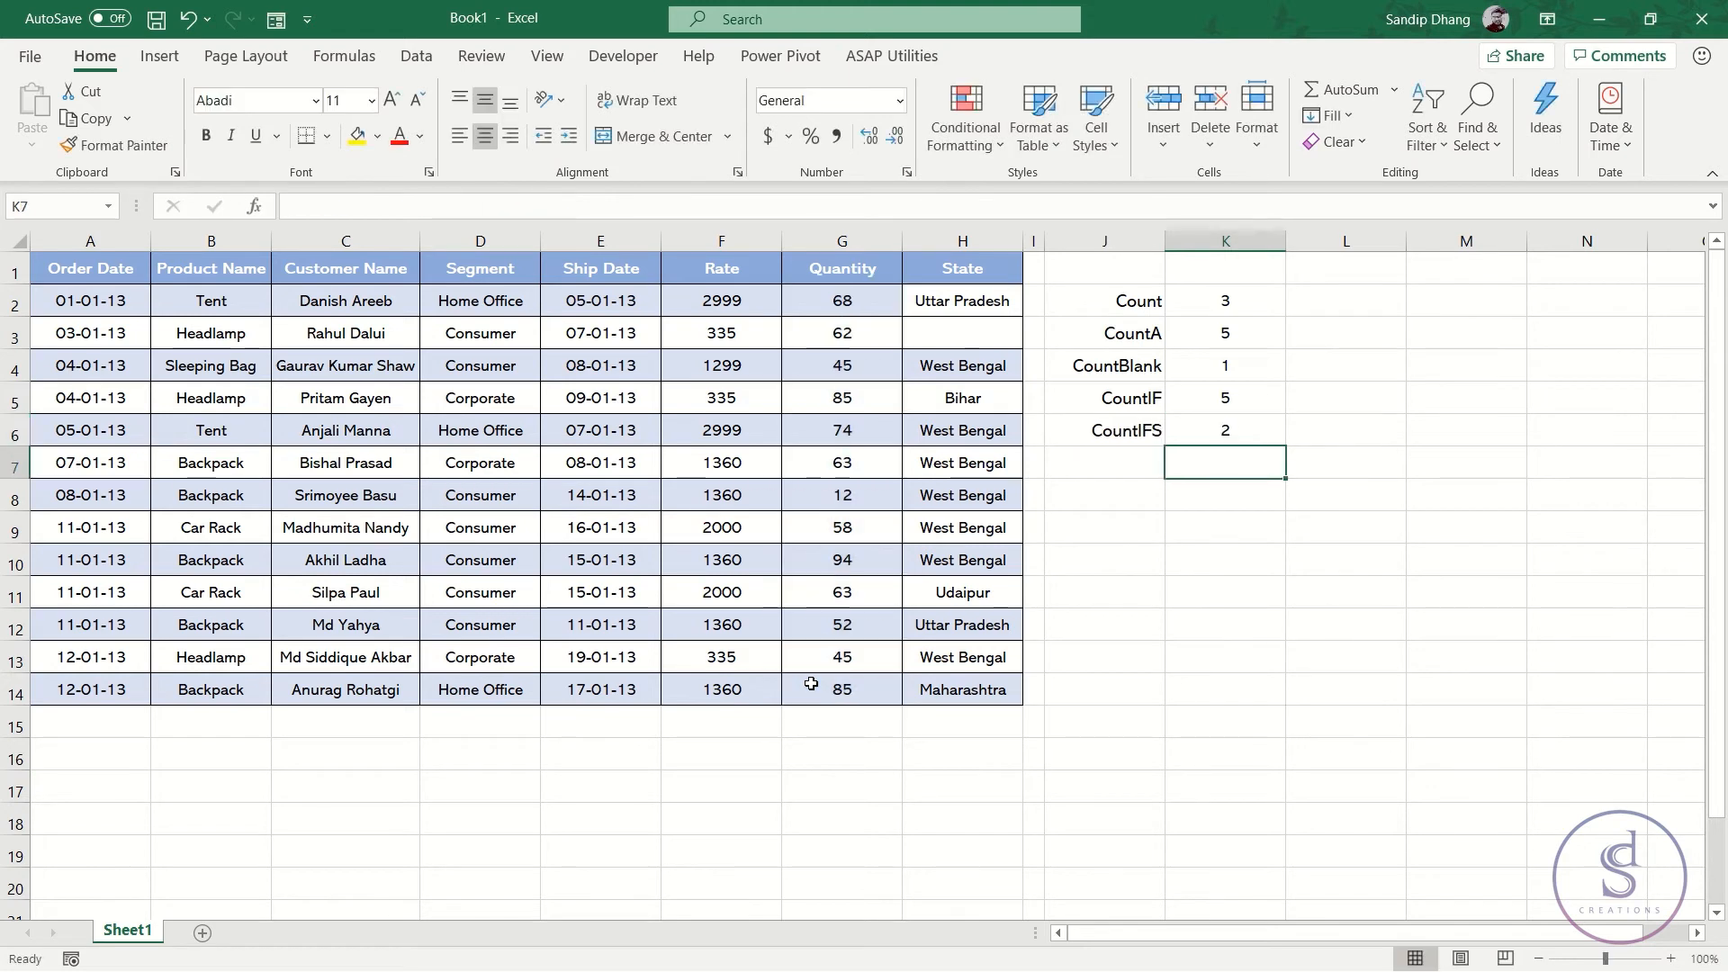
left_click(857, 394)
left_click(876, 425)
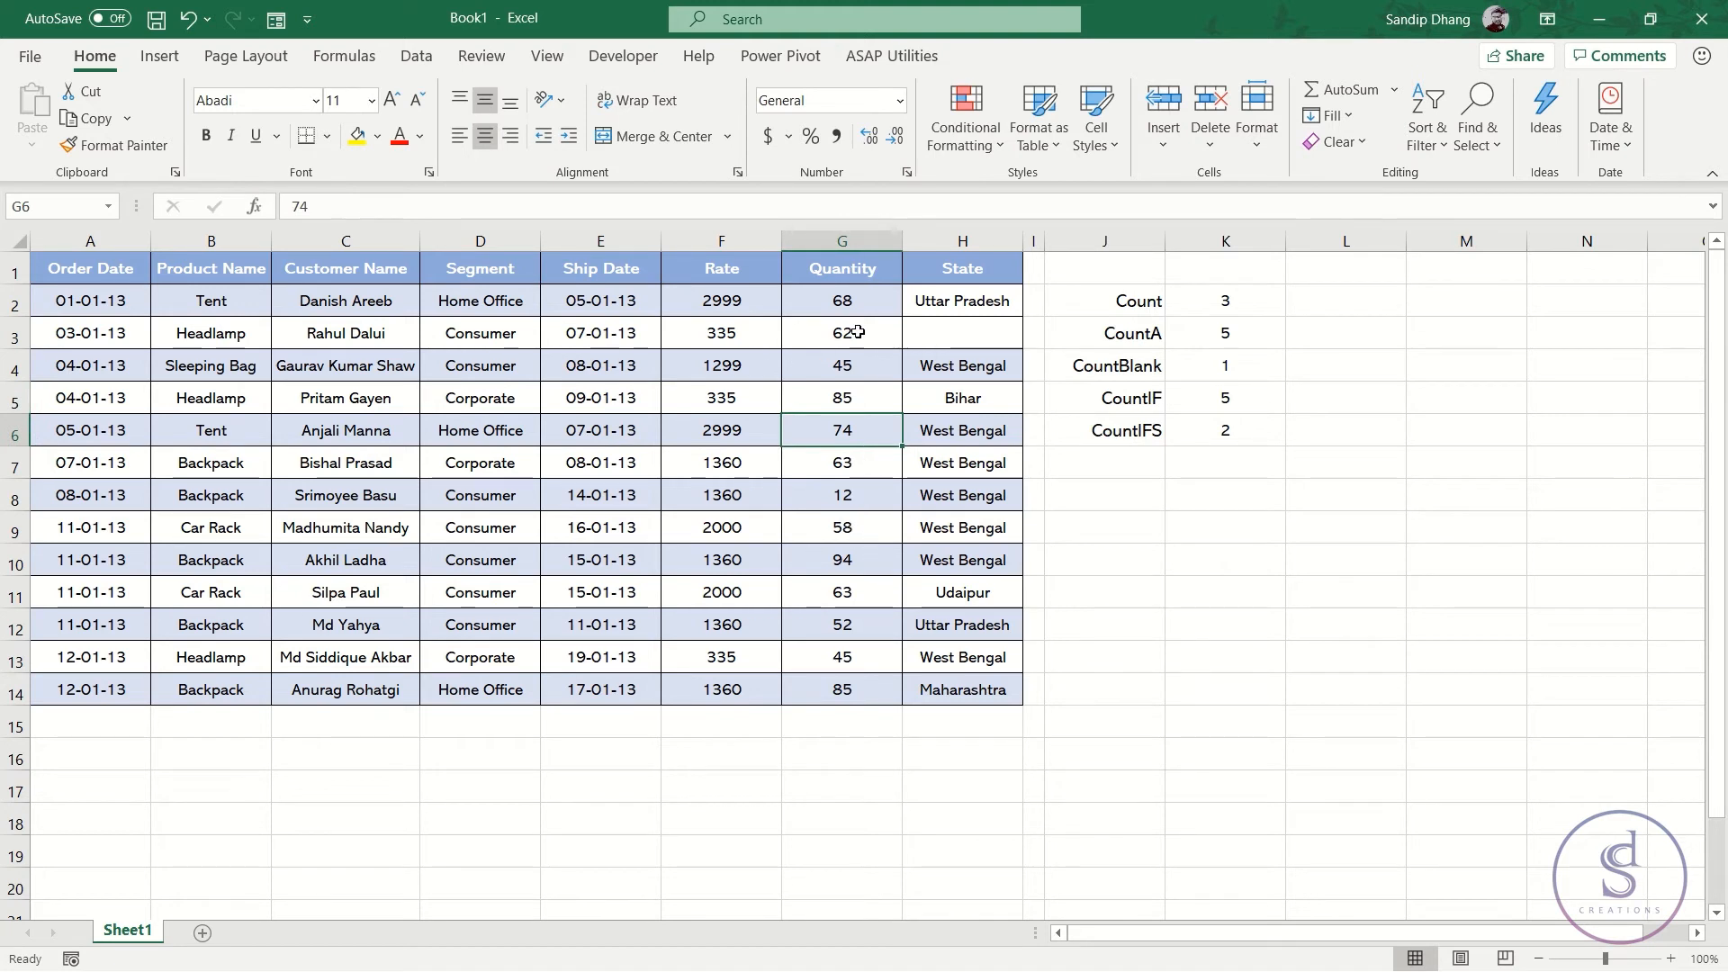
left_click(834, 293)
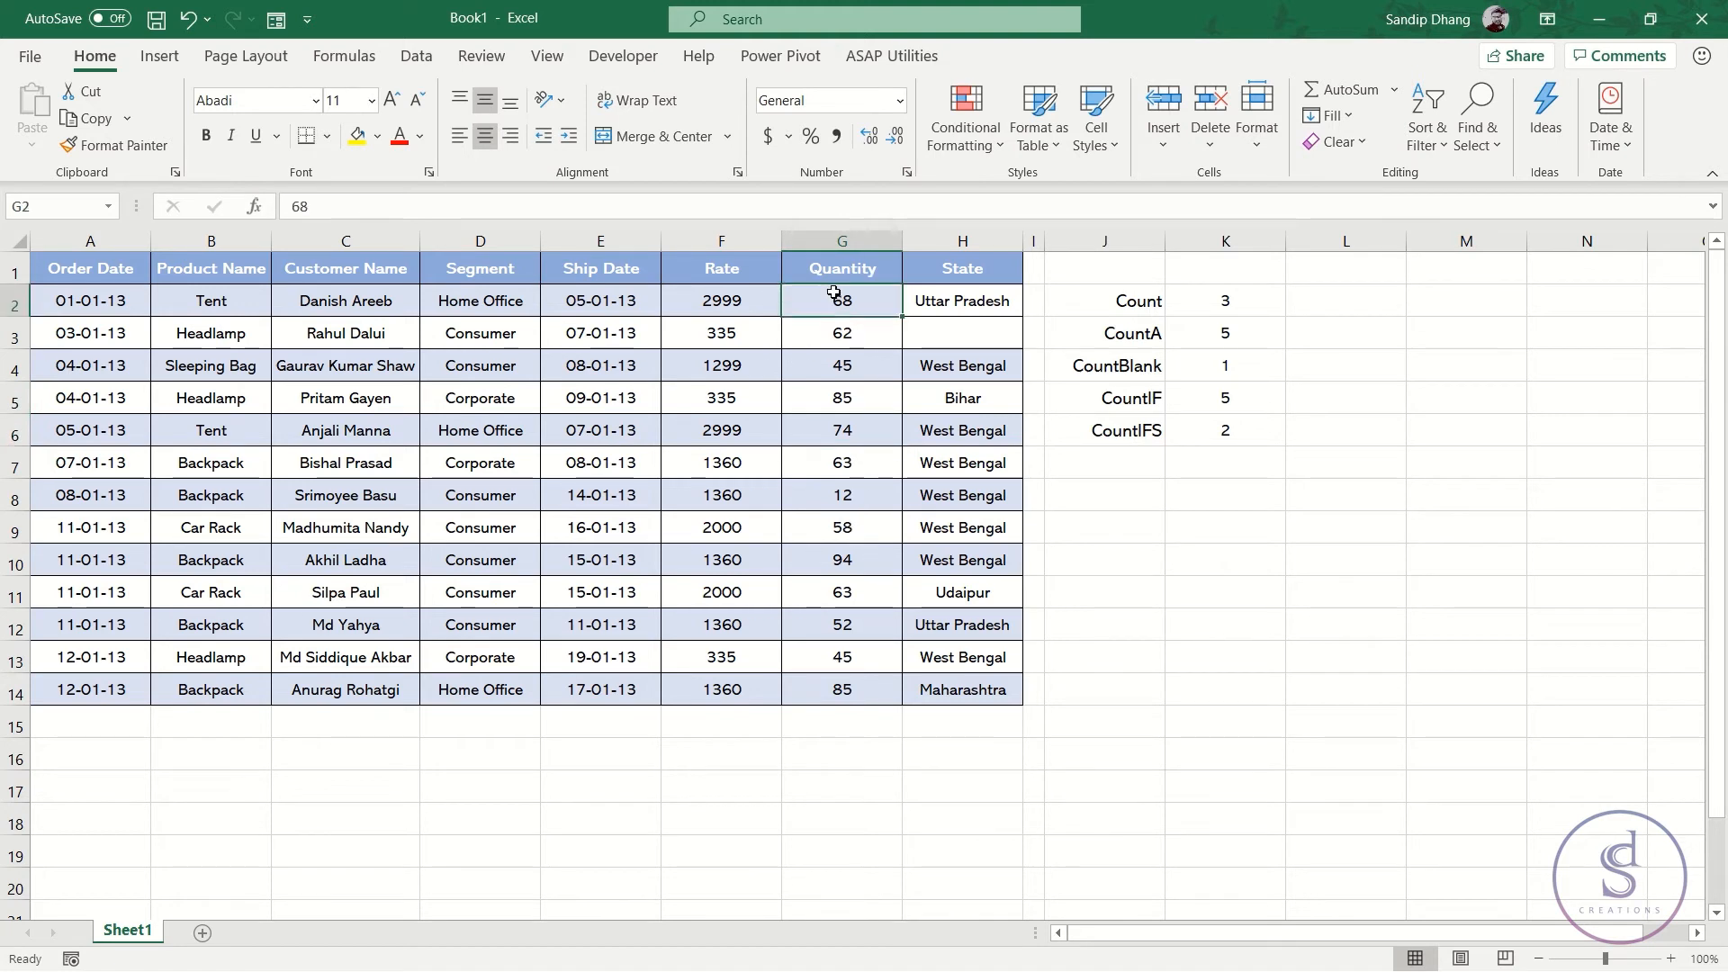
left_click(1189, 427)
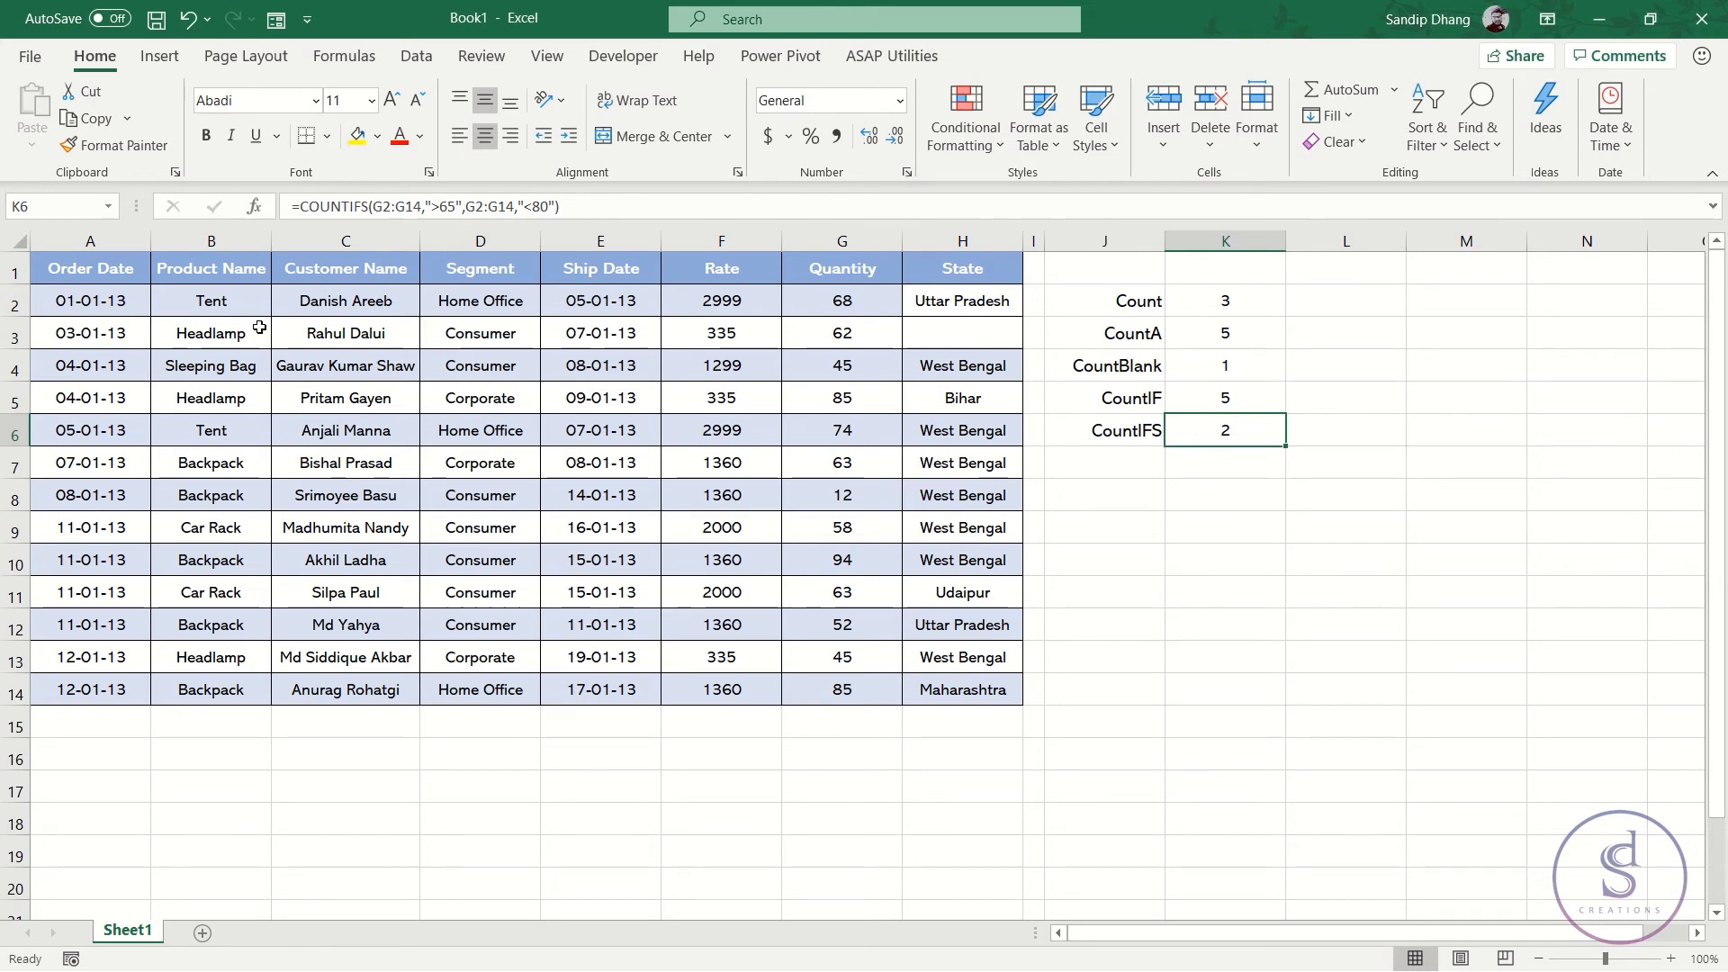
Step: Start a COUNTIFS formula in cell K7 with the Product Name range B2:B14 and cell B6 as the first criterion
left_click(234, 300)
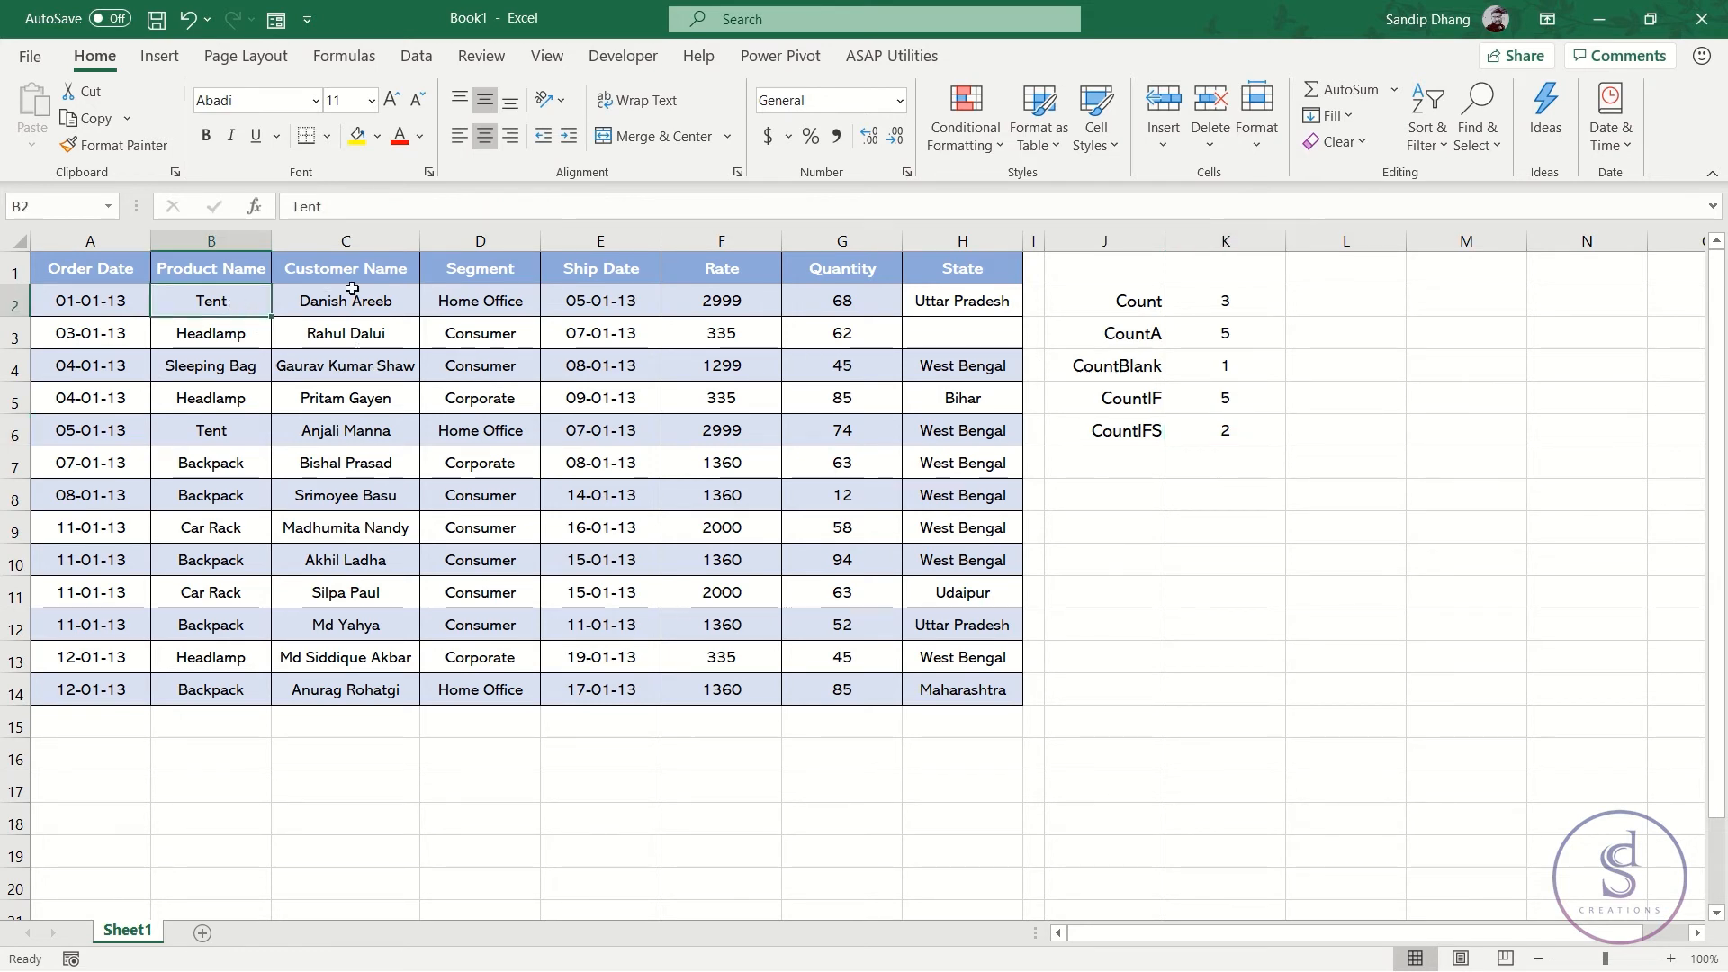
left_click(472, 303)
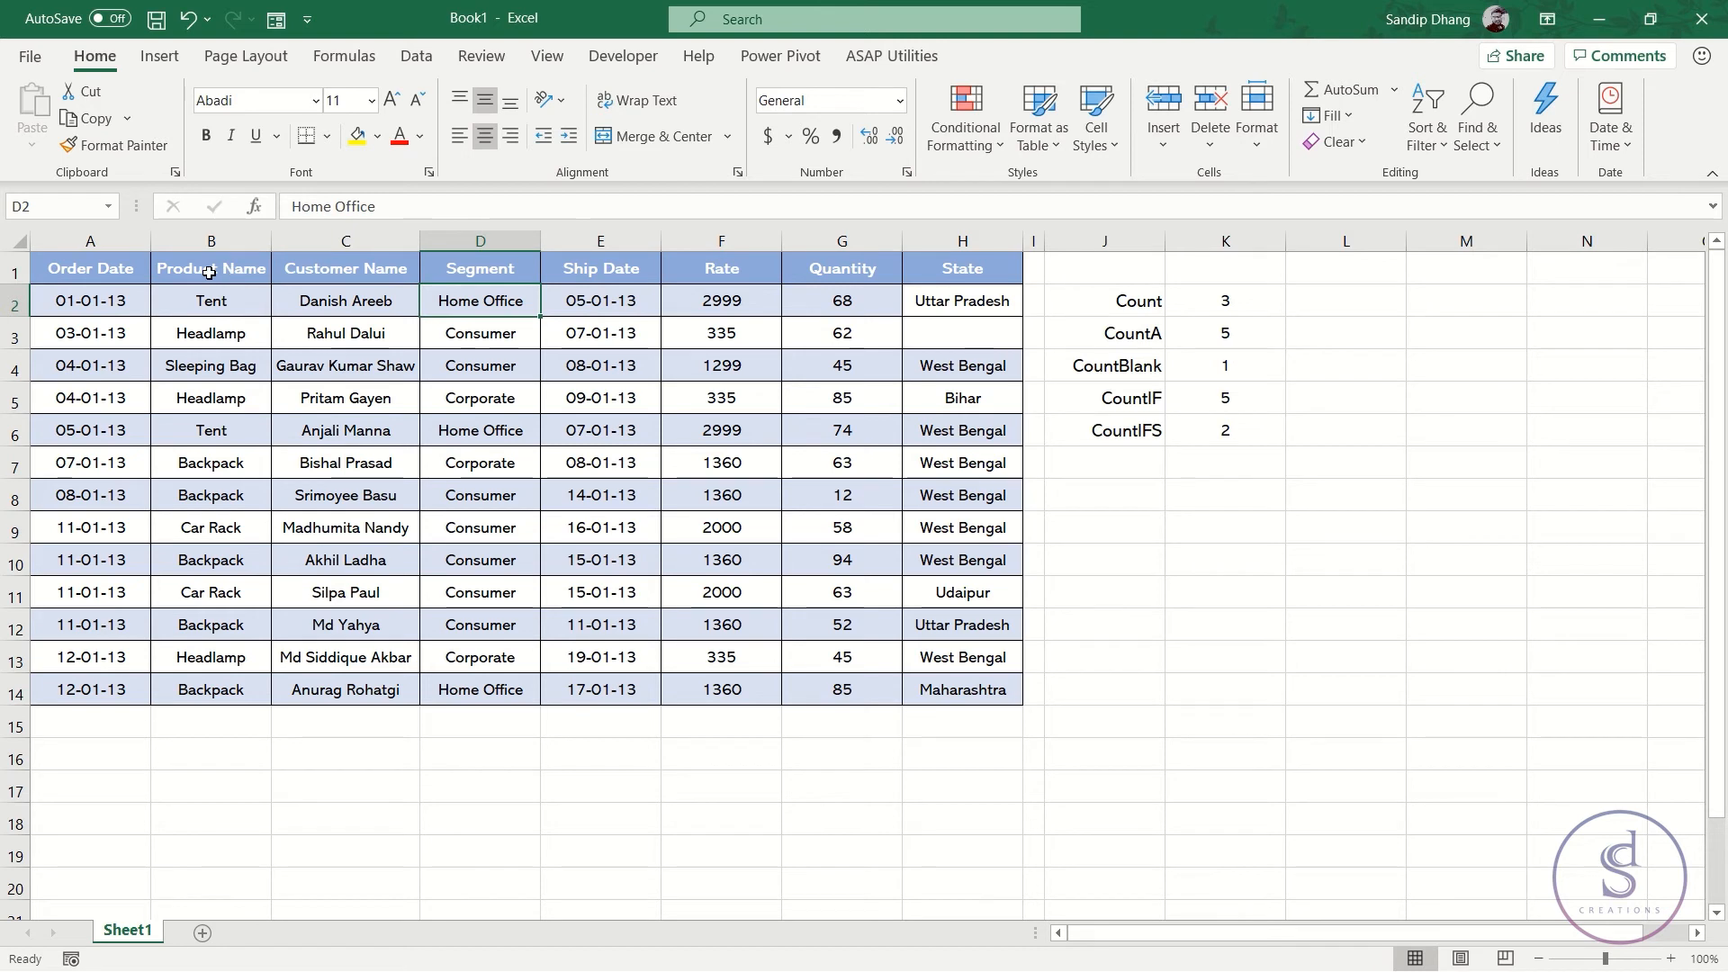
left_click(218, 303)
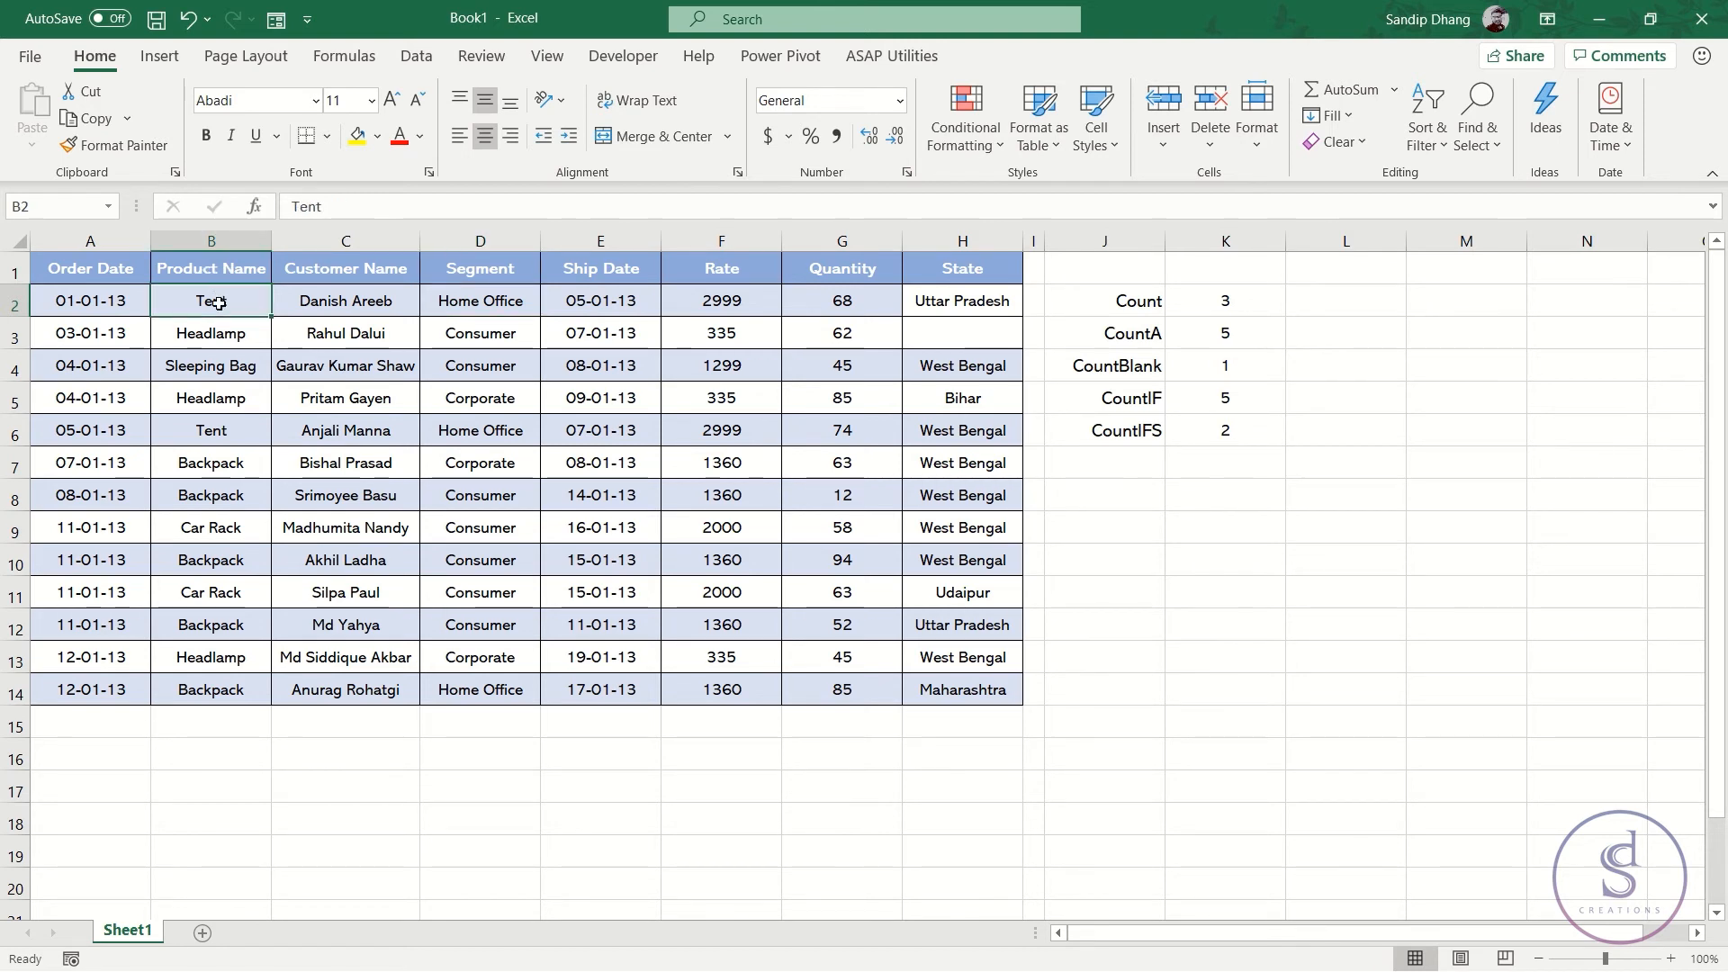
left_click(458, 305)
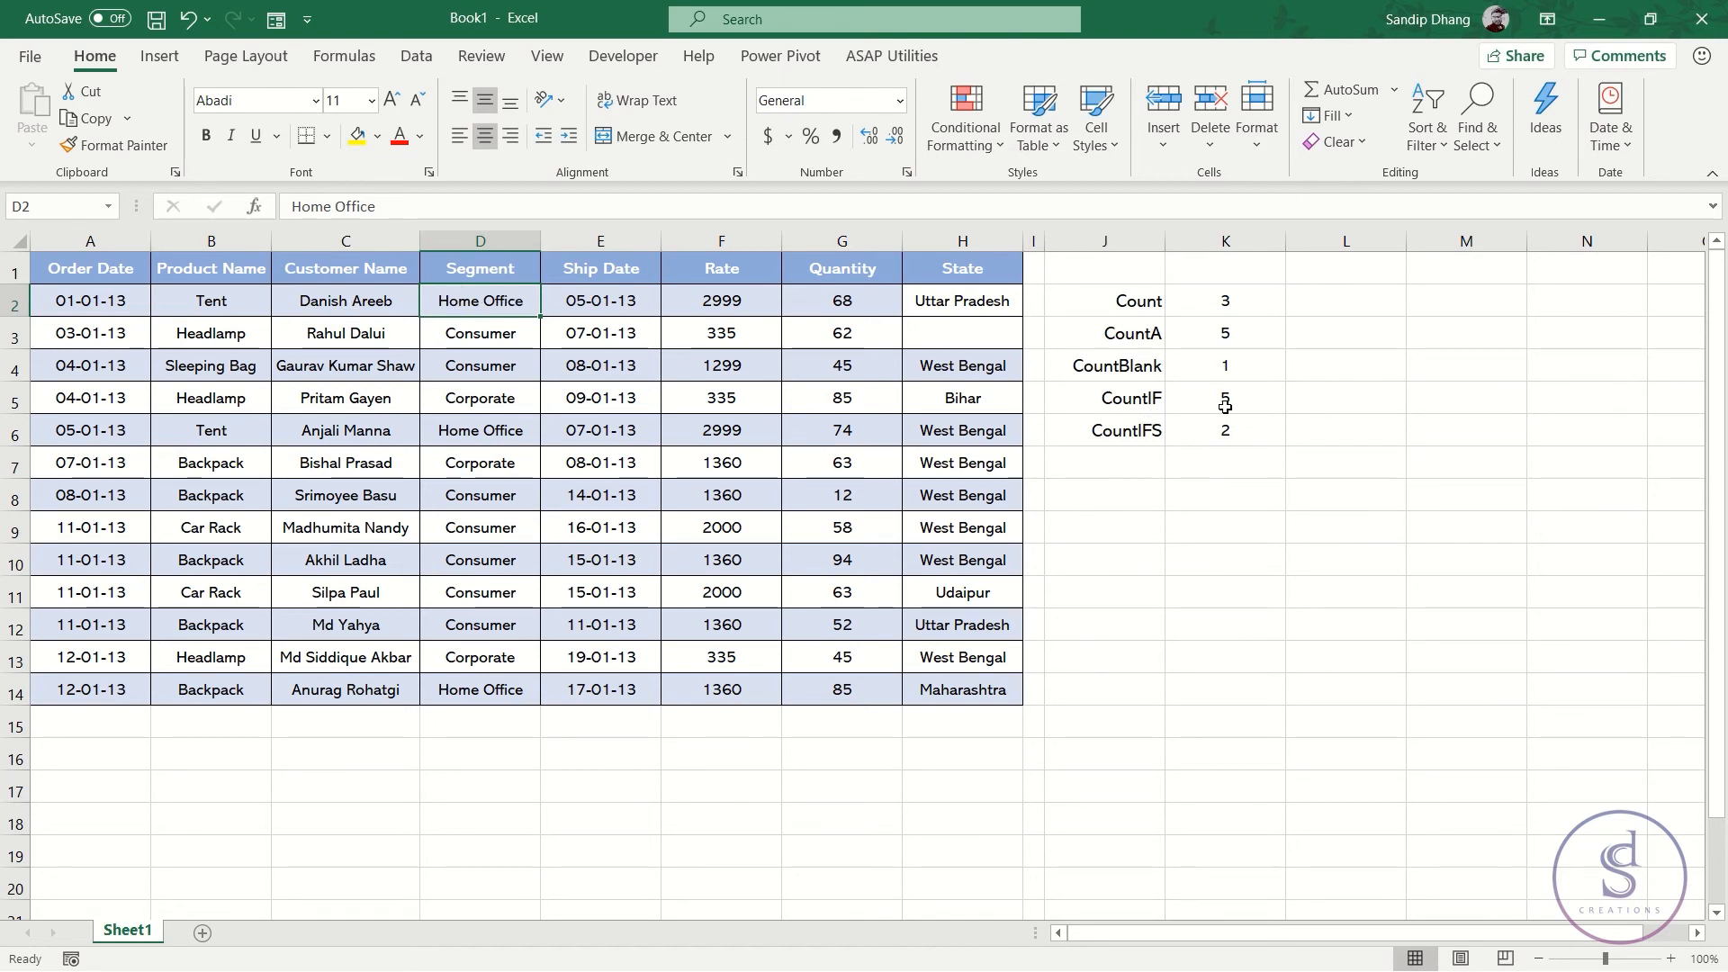
left_click(1226, 449)
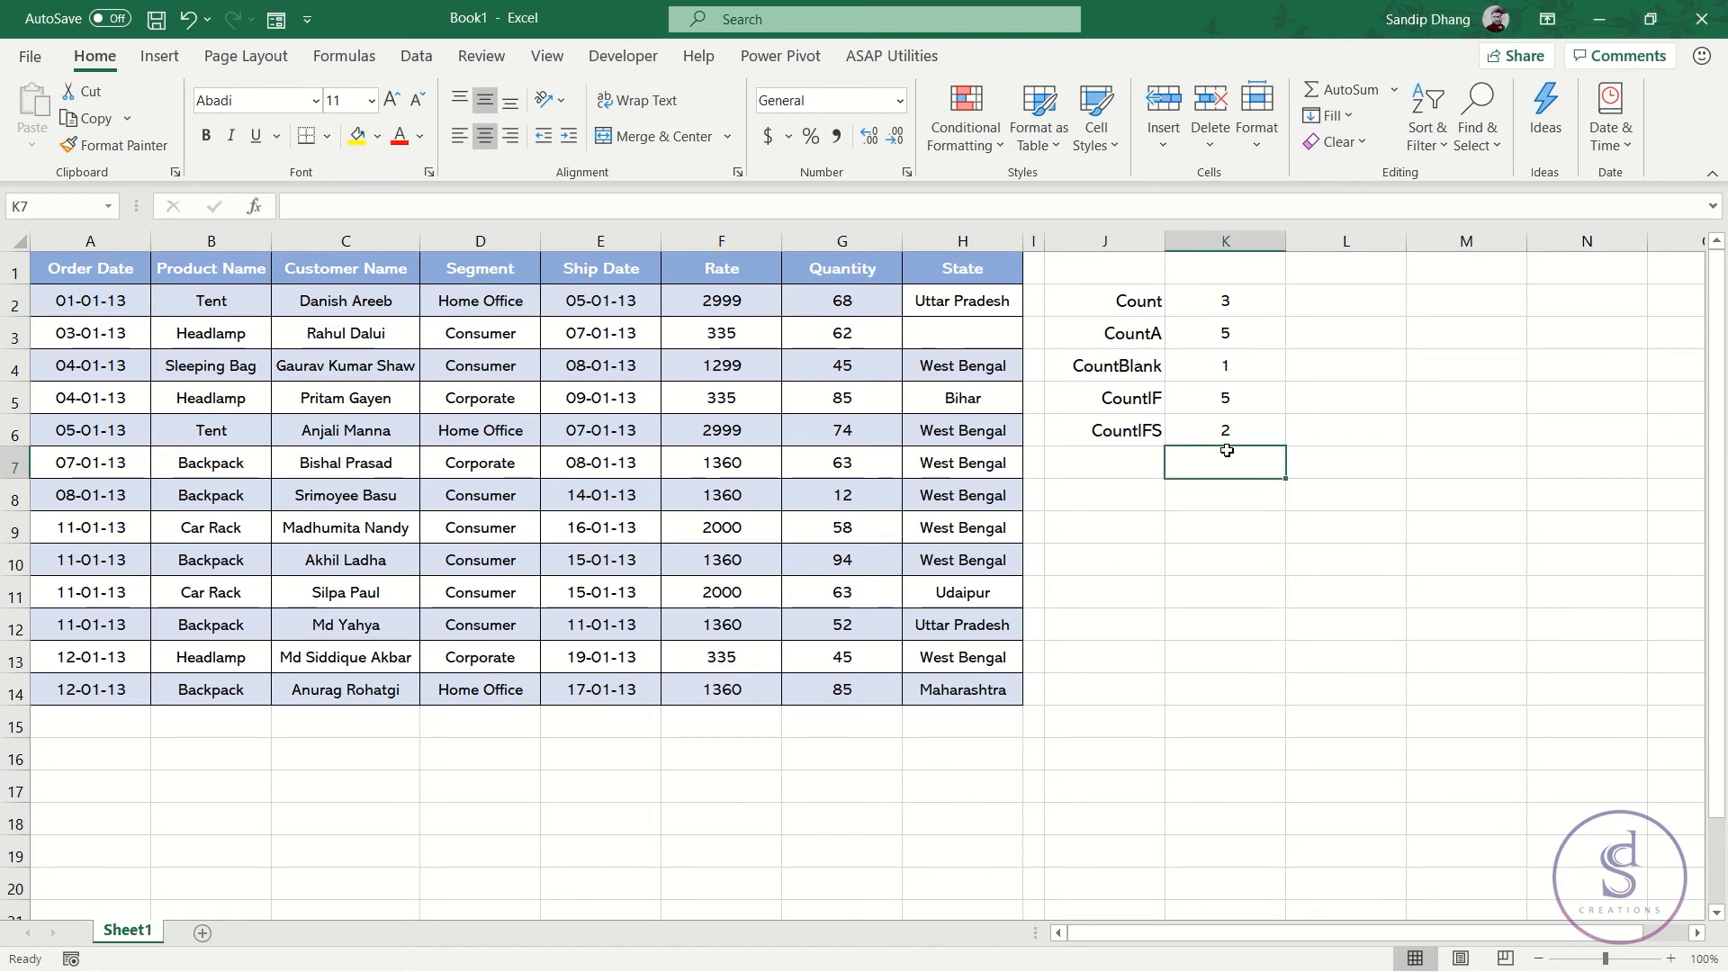
type("=count")
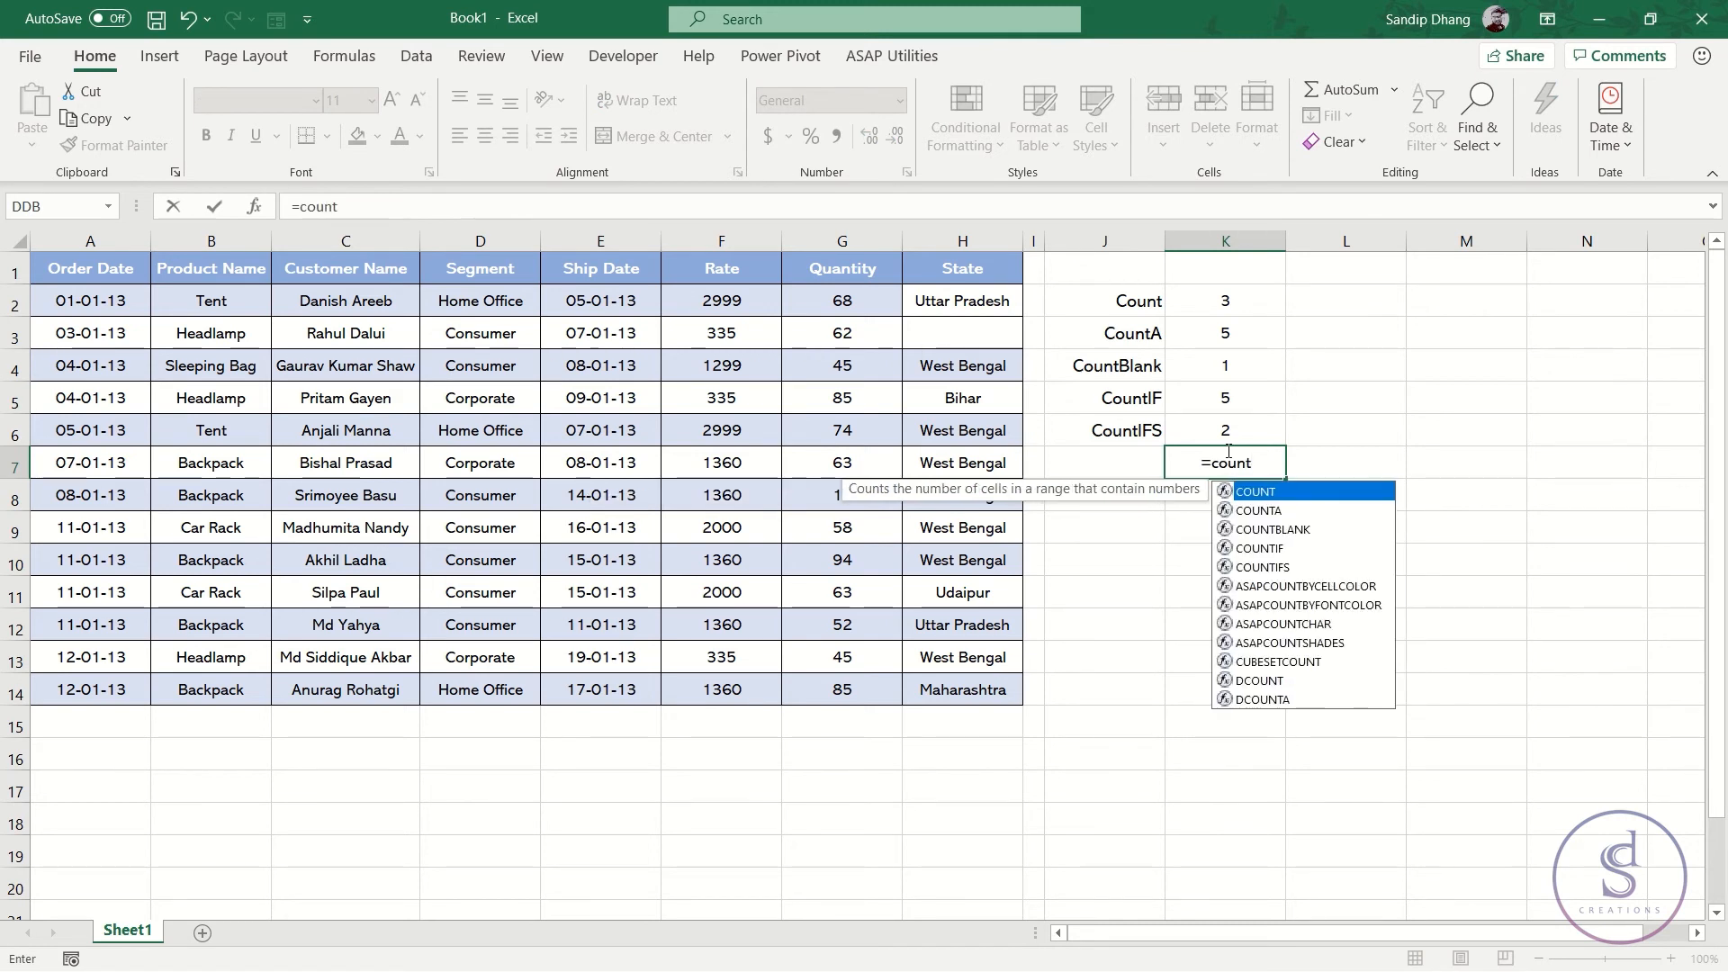
type("ifs")
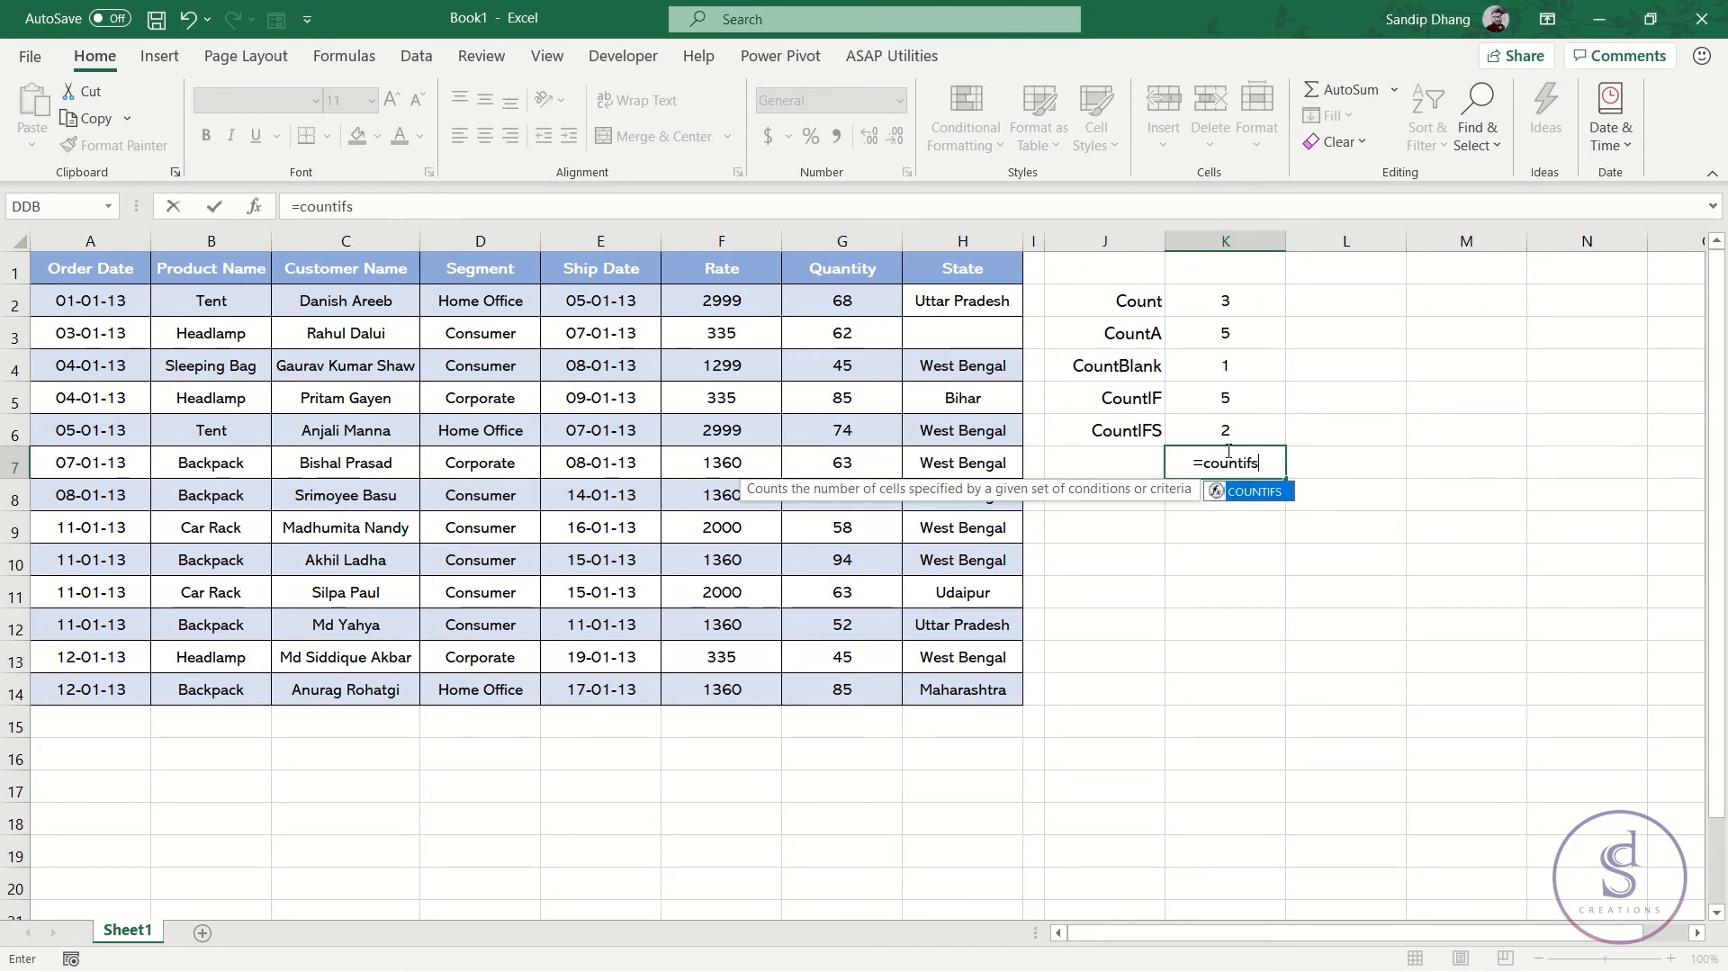
key("Tab")
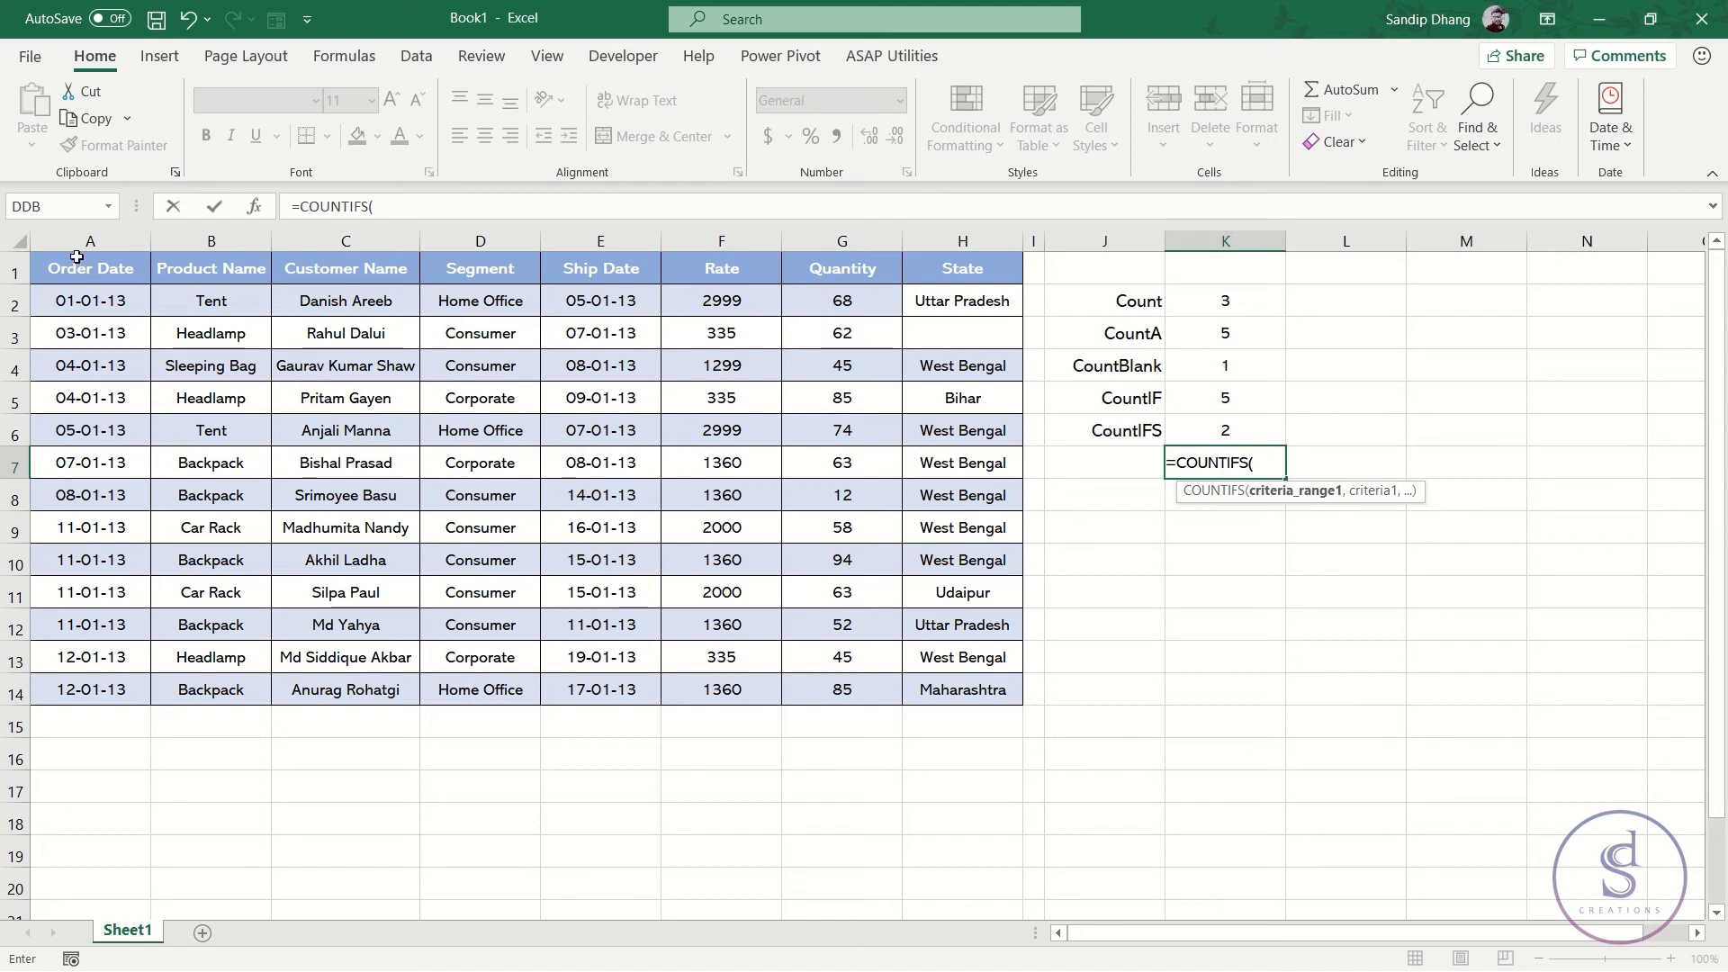
left_click(213, 303)
left_click_drag(211, 359, 180, 679)
type(",")
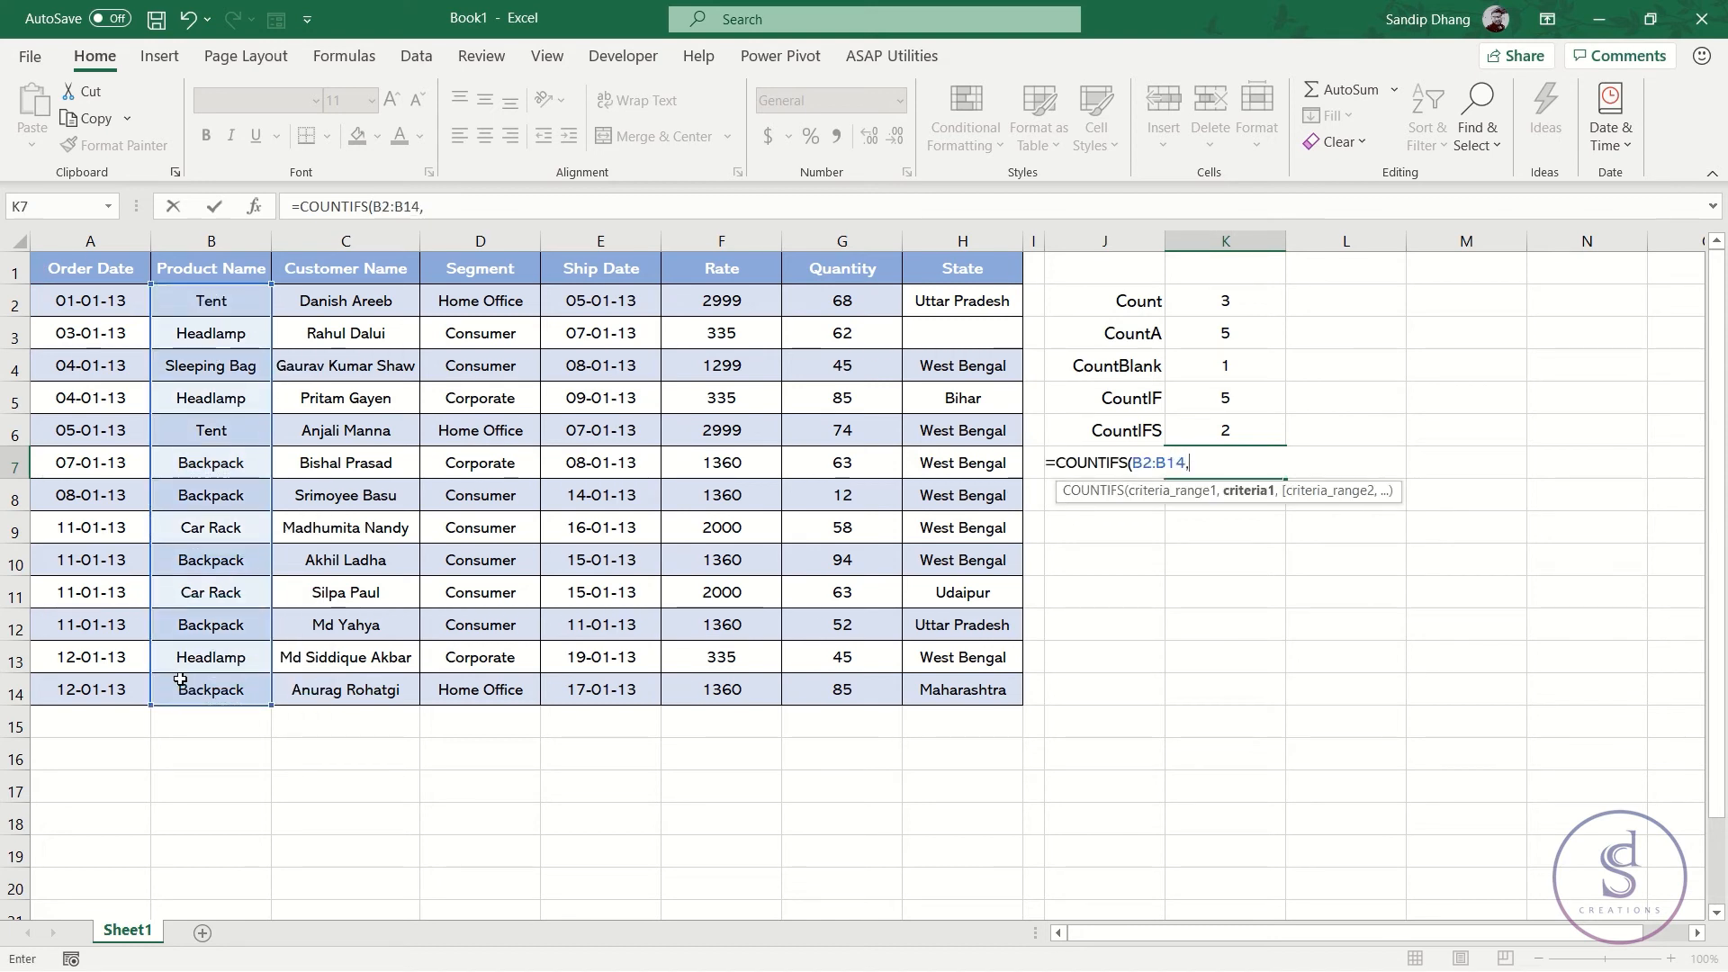
left_click(248, 439)
type(",")
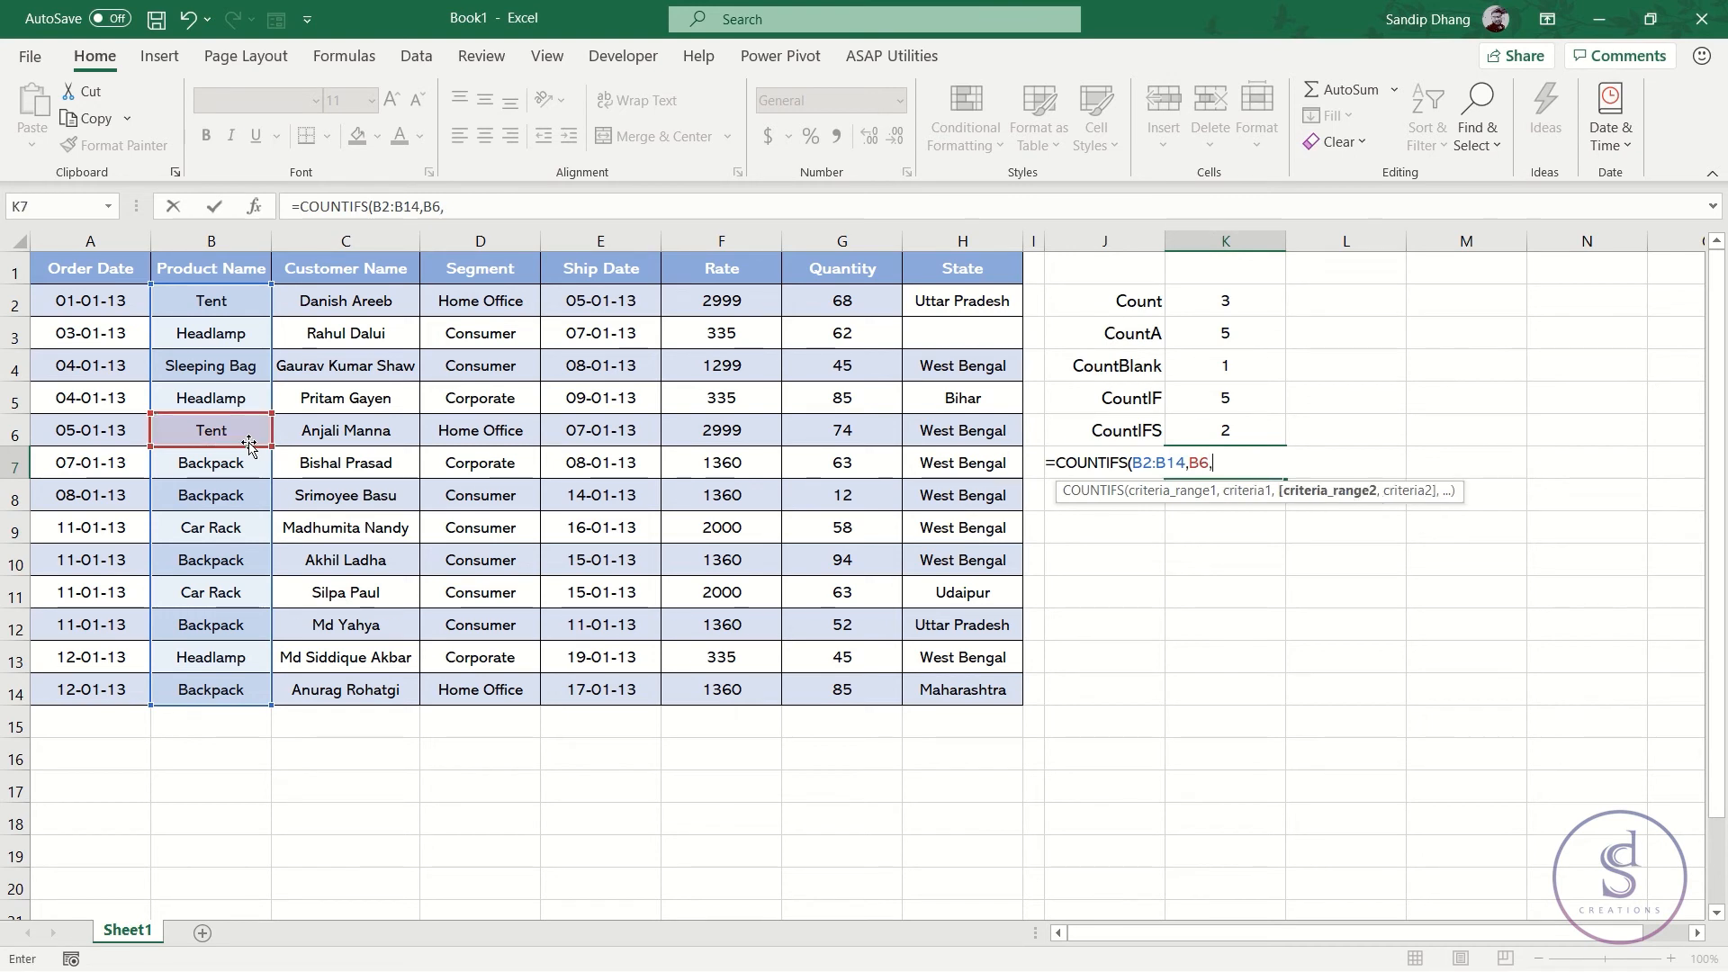
Step: Complete the COUNTIFS formula in K7 with Segment range D2:D14 and criterion D6, and check the matching entries in rows 6 and 2
left_click_drag(455, 308, 450, 694)
type(",")
left_click(495, 433)
type(")")
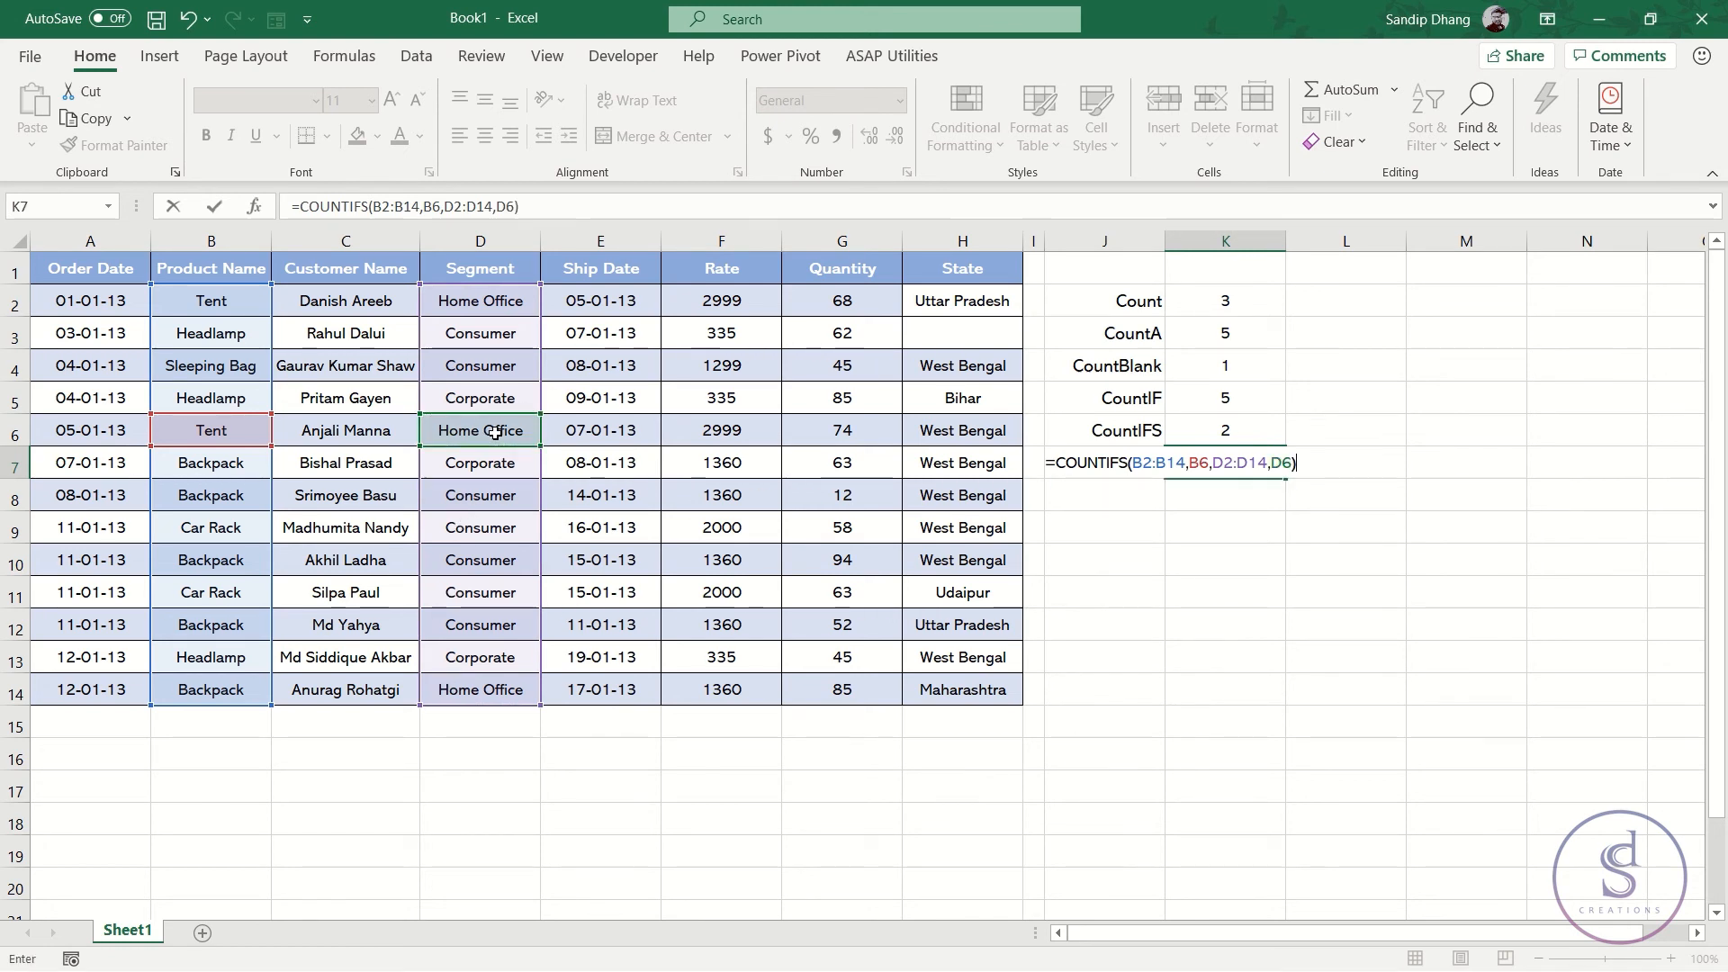
key("Return")
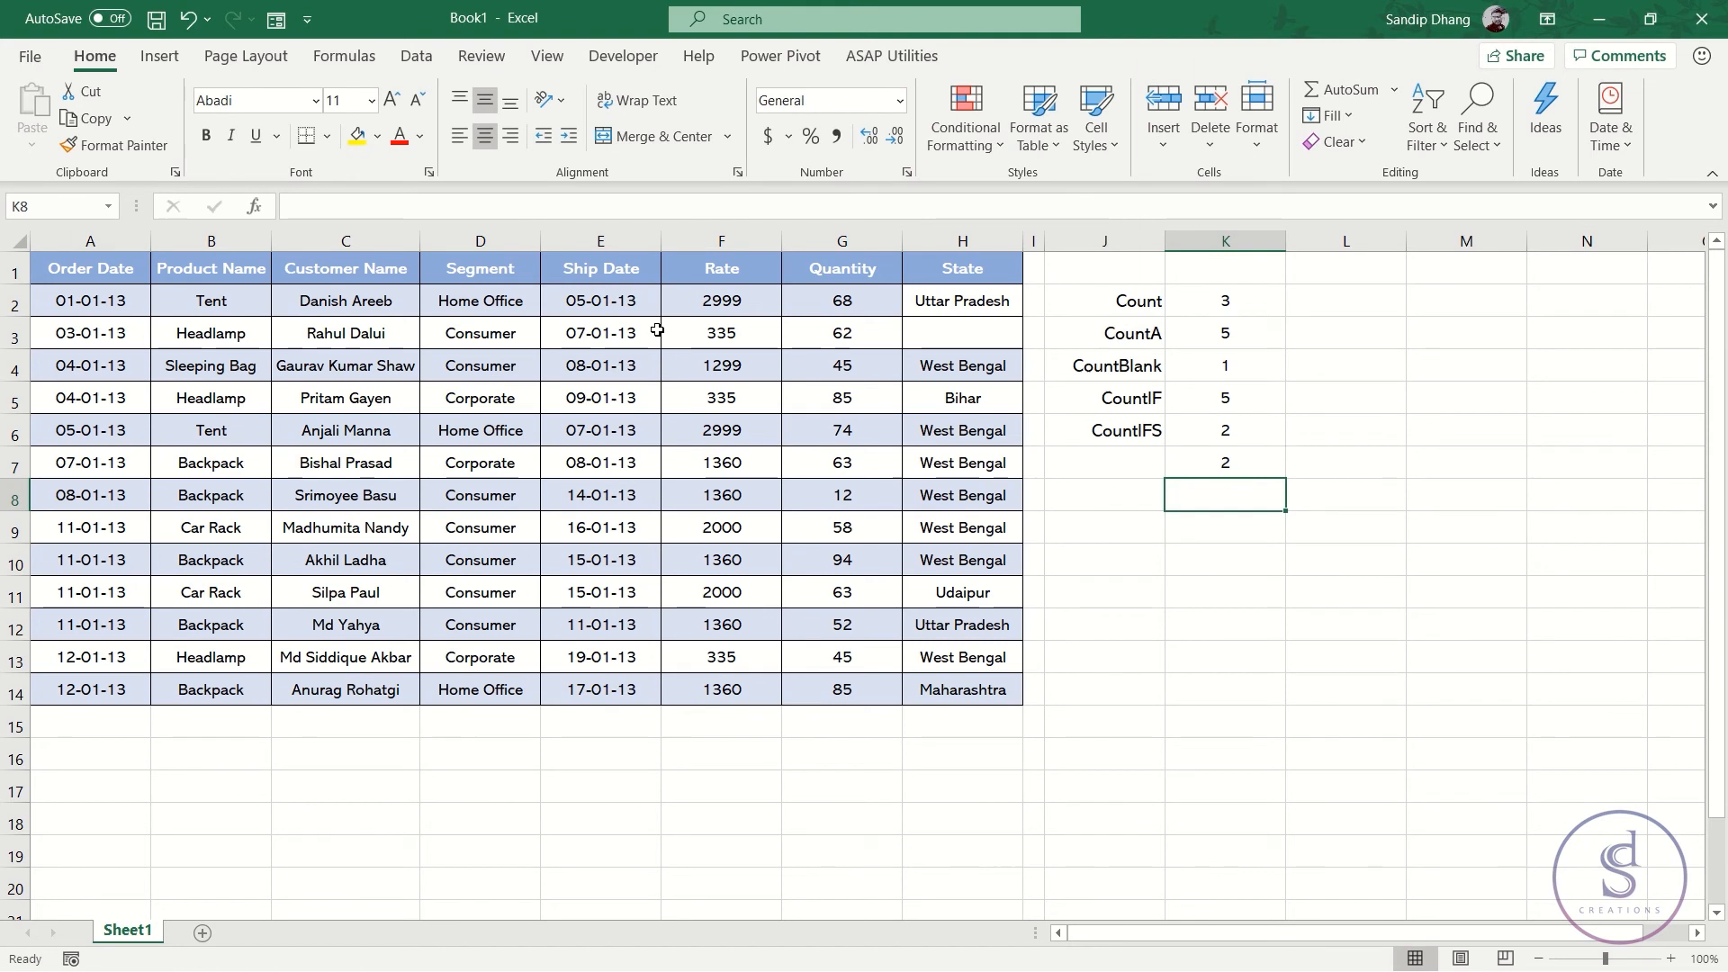
left_click_drag(185, 435, 486, 432)
left_click_drag(213, 299, 461, 309)
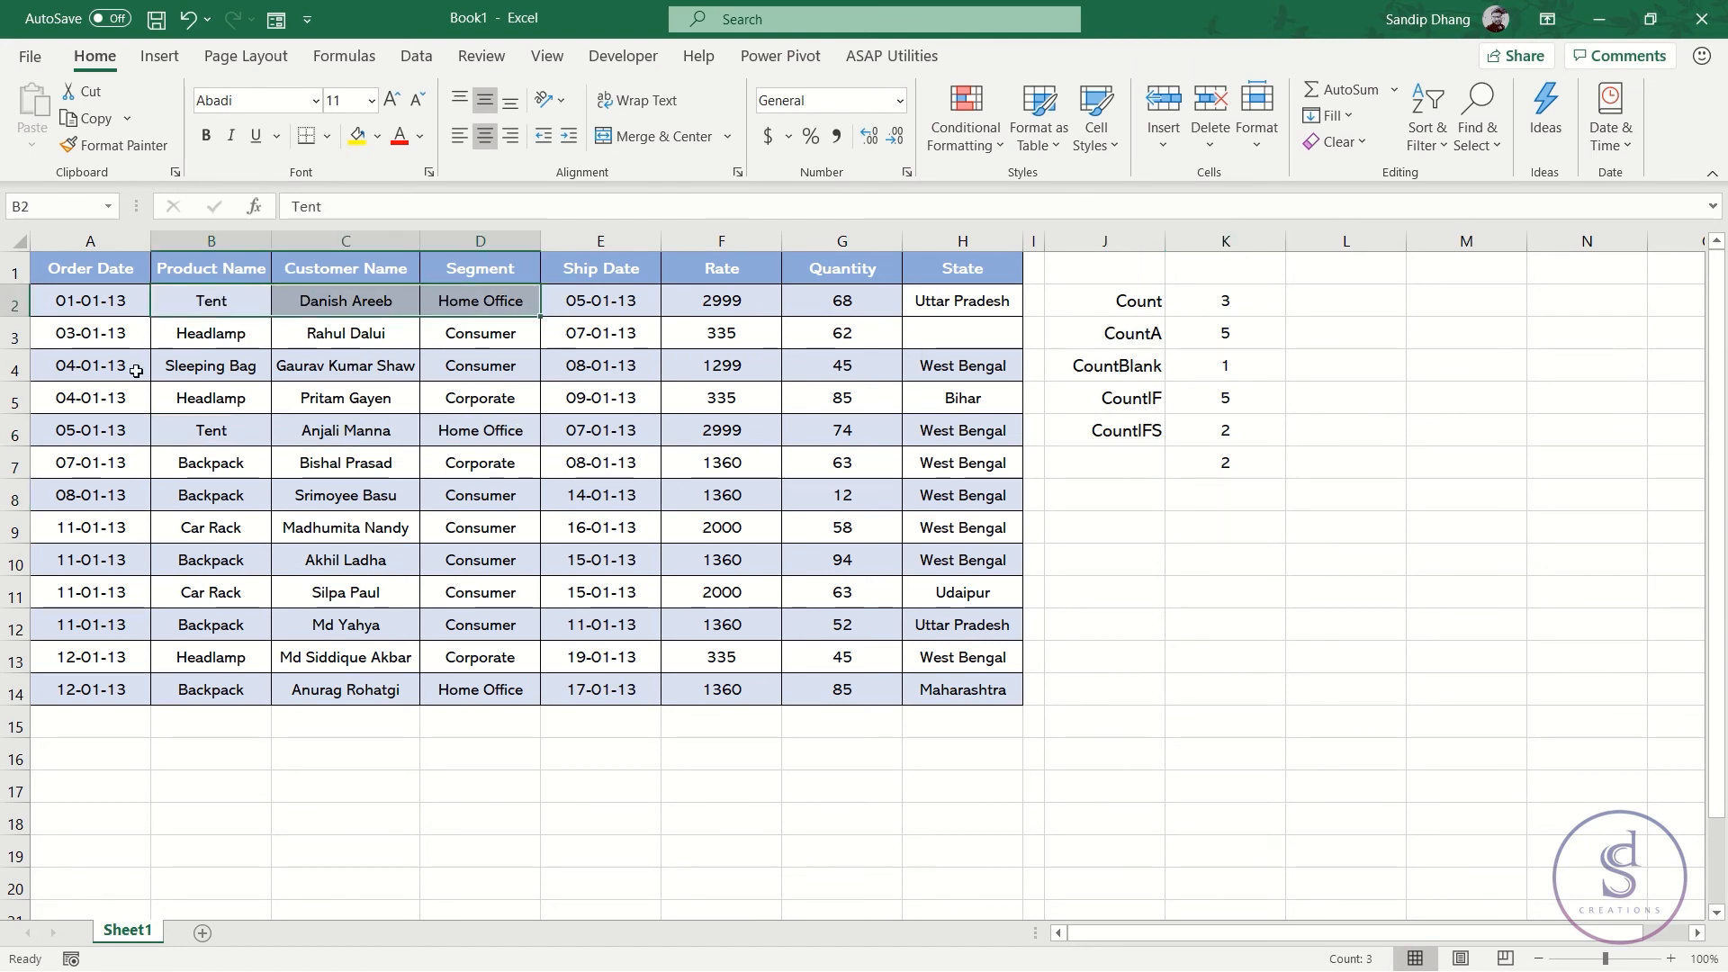
left_click(229, 310, "ctrl")
key("ctrl+c")
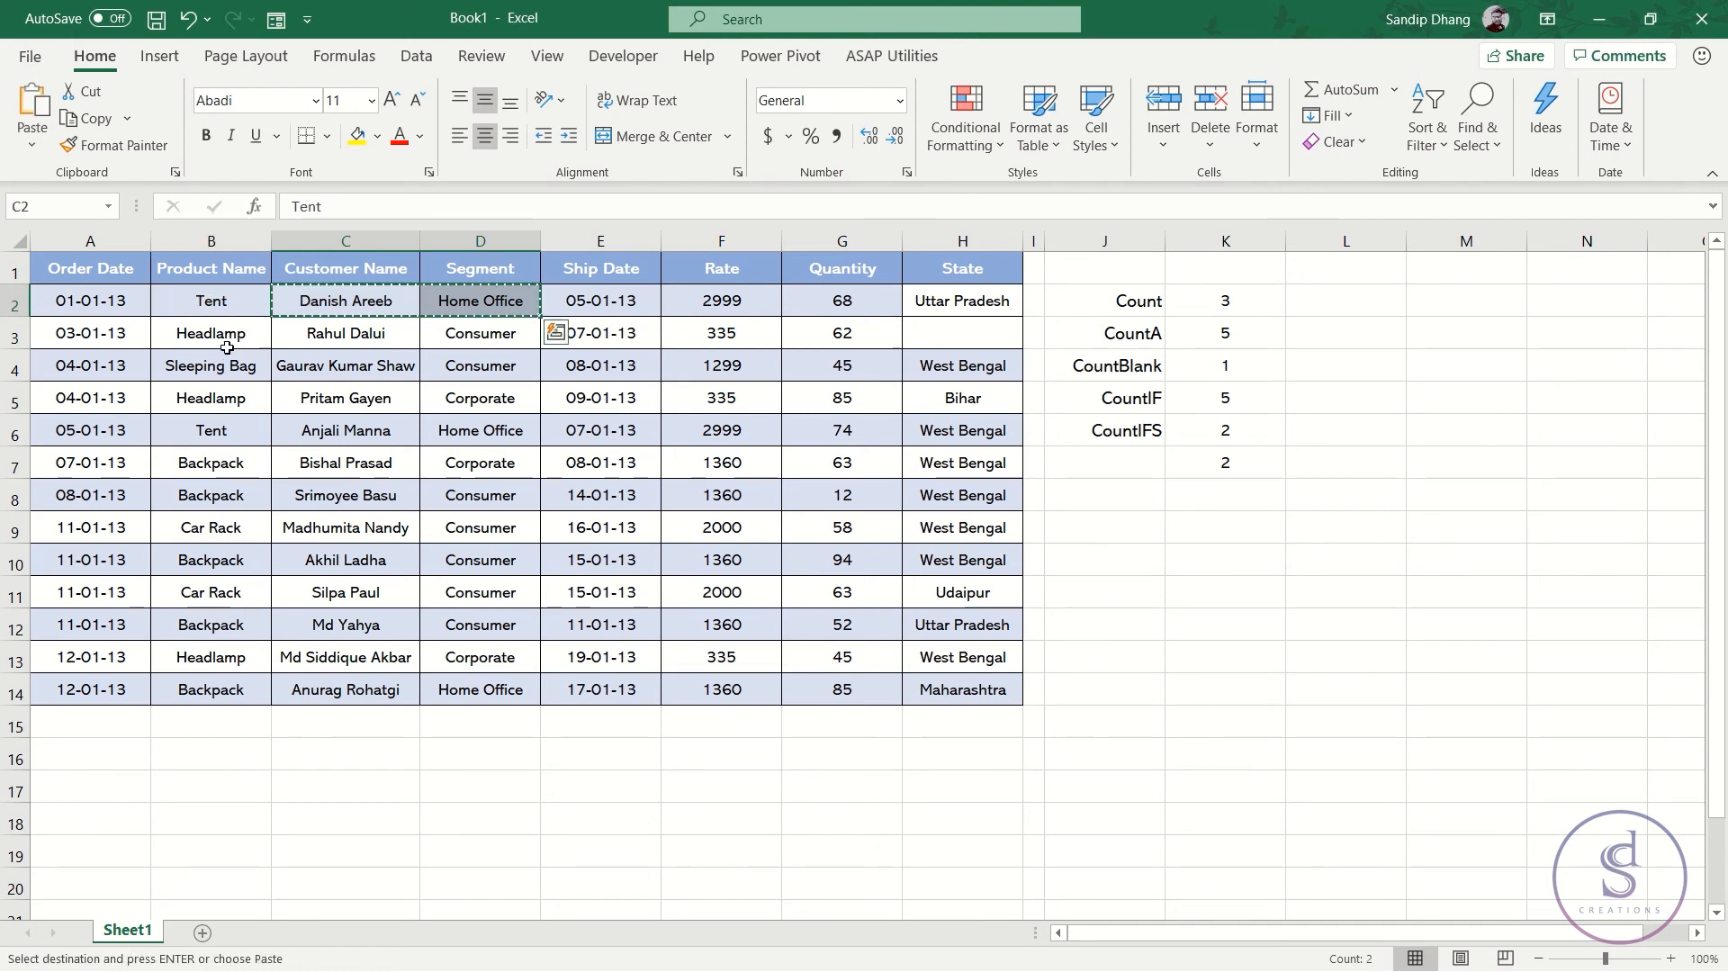
key("Escape")
Step: Replace the product name in B5 with a copy of "Tent" from B2, and check the row's Segment entry in D5
left_click(232, 301)
key("ctrl+c")
left_click(244, 396)
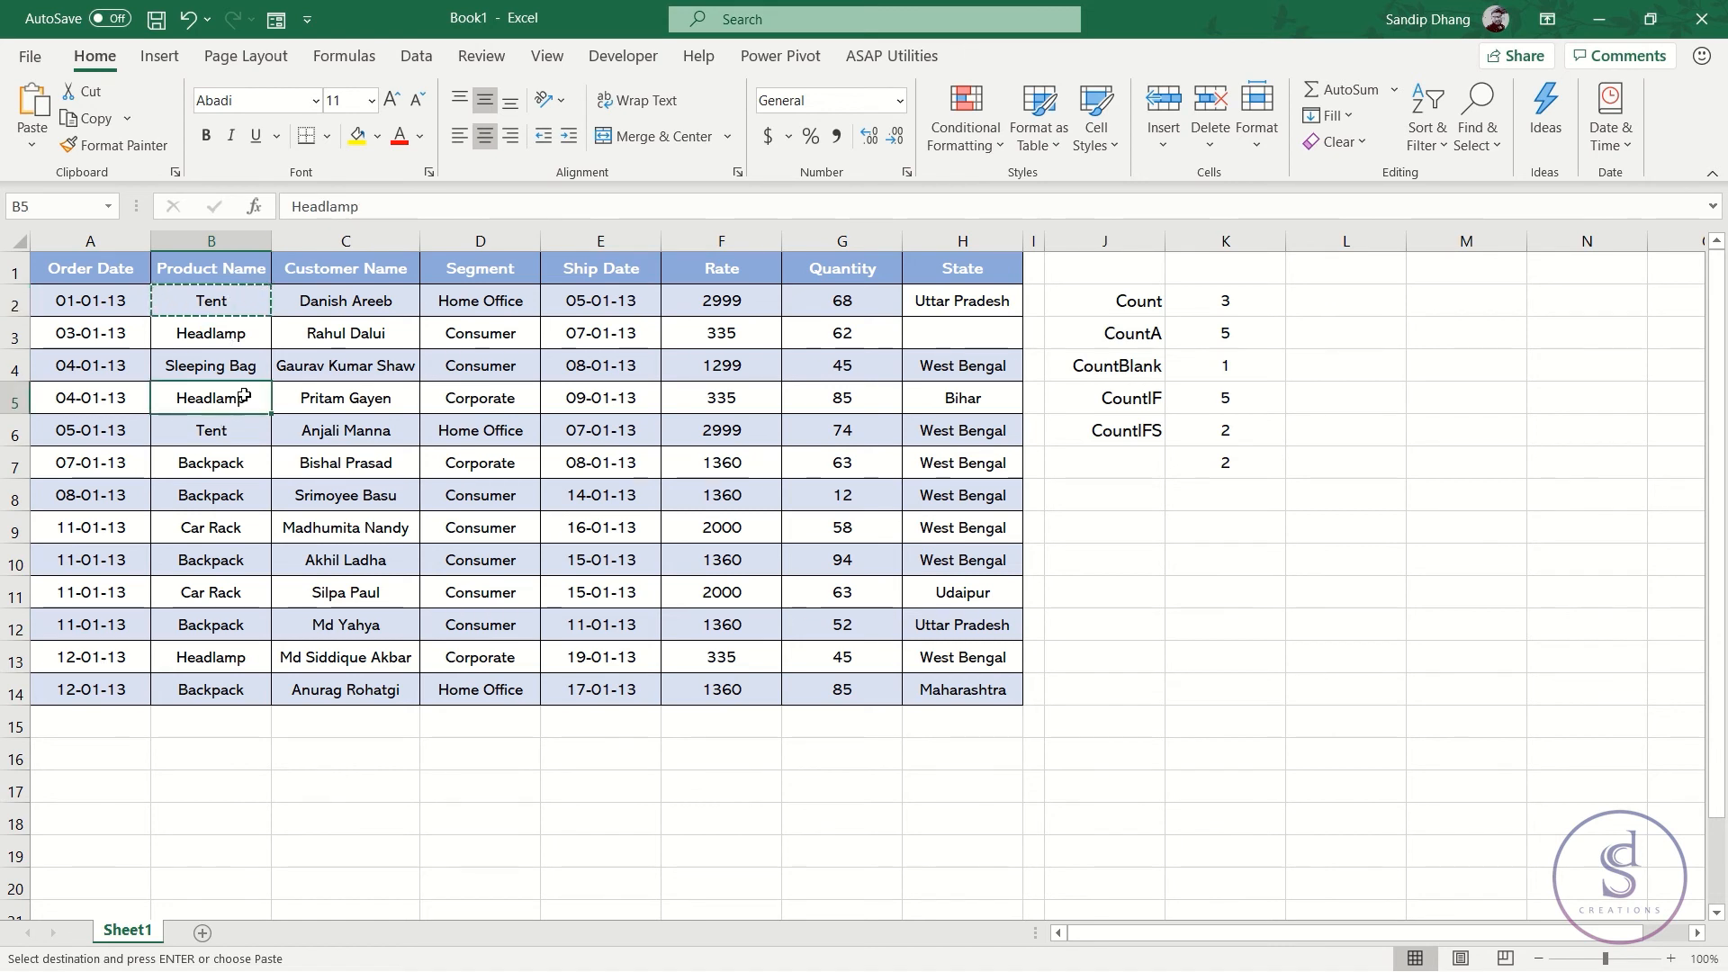
key("ctrl+v")
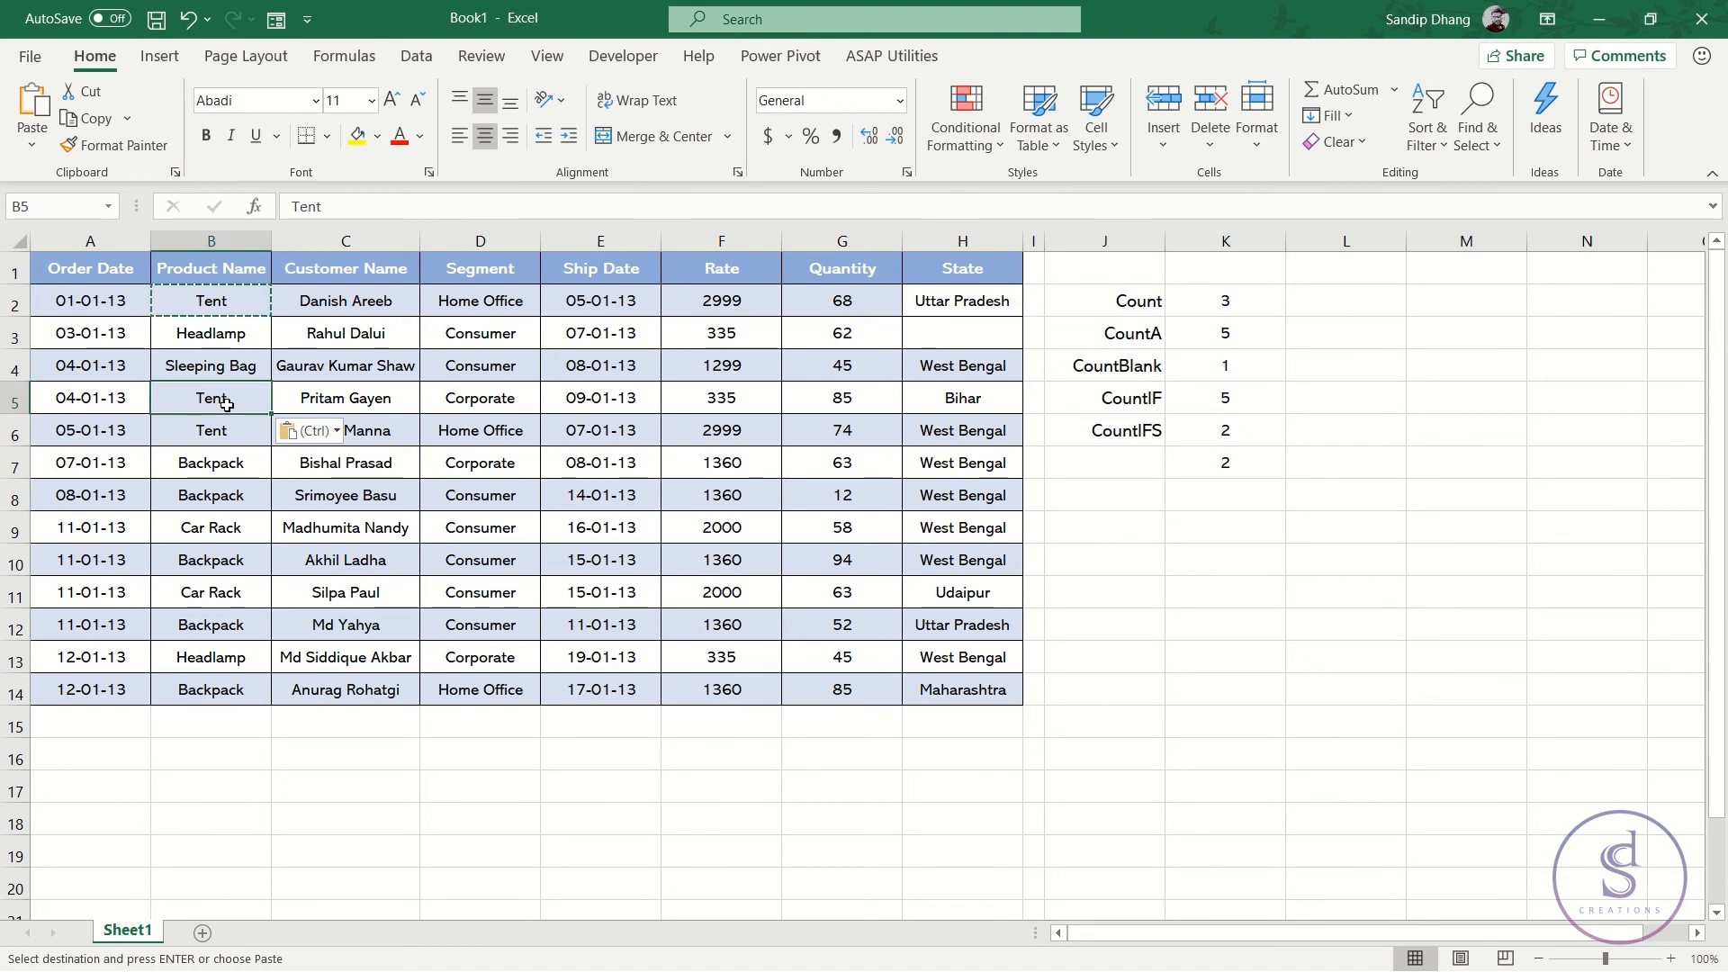
left_click(512, 396)
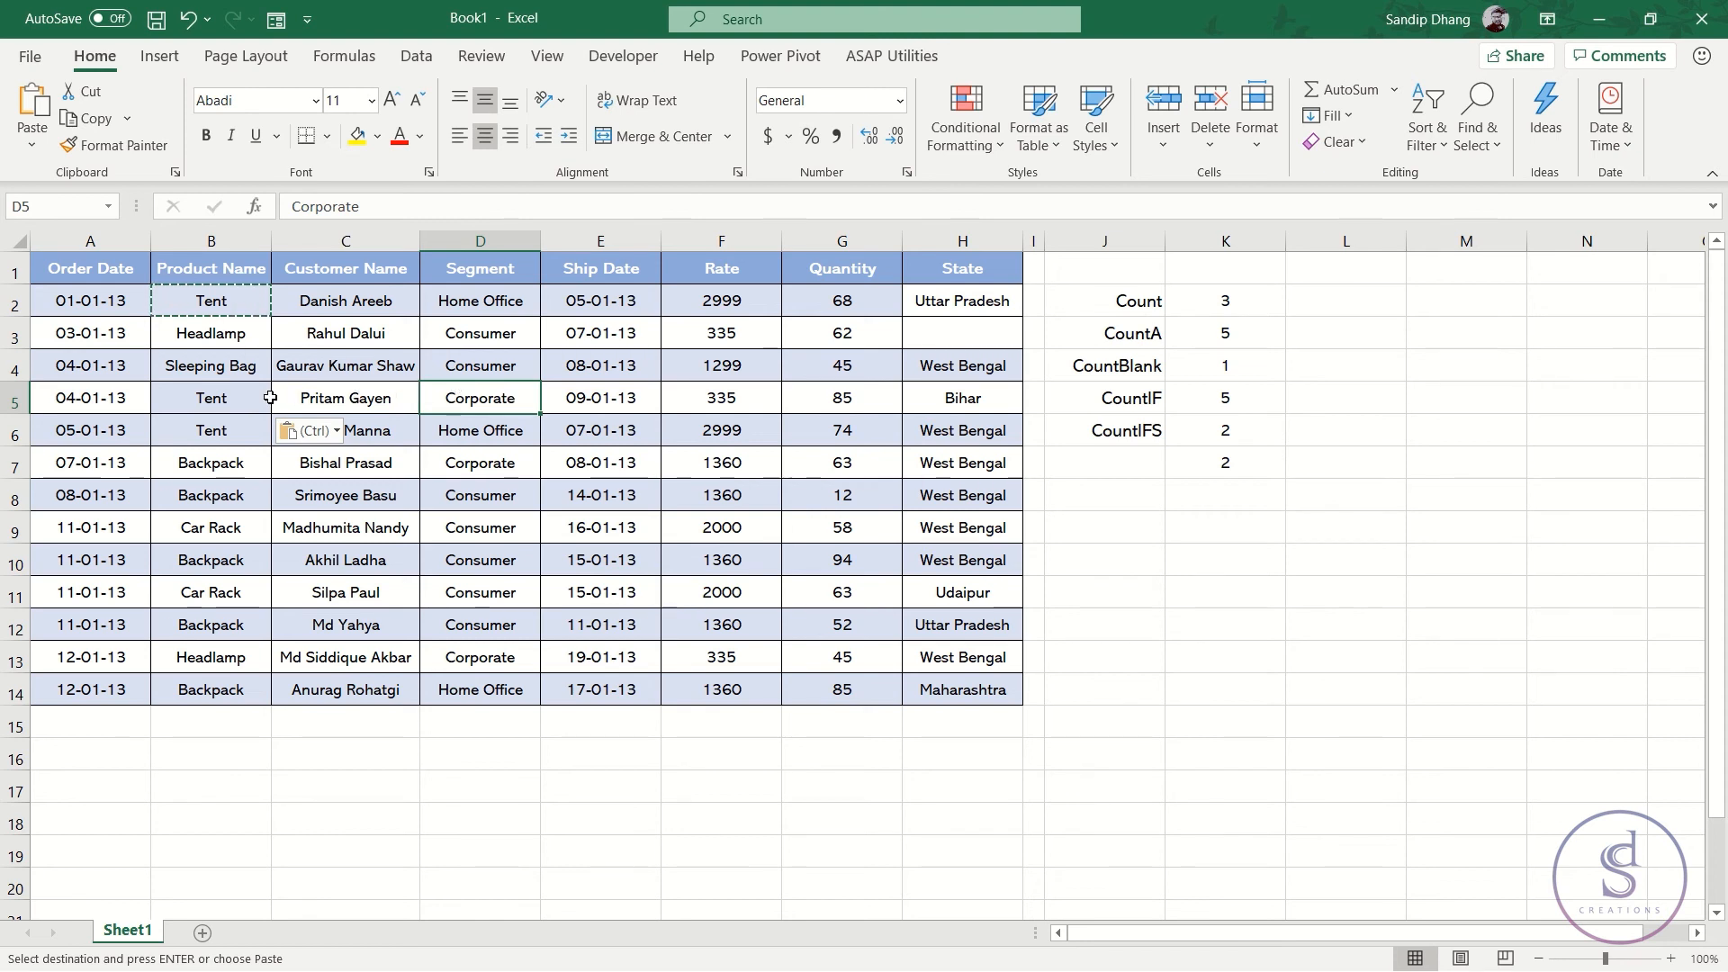
left_click_drag(232, 400, 439, 406)
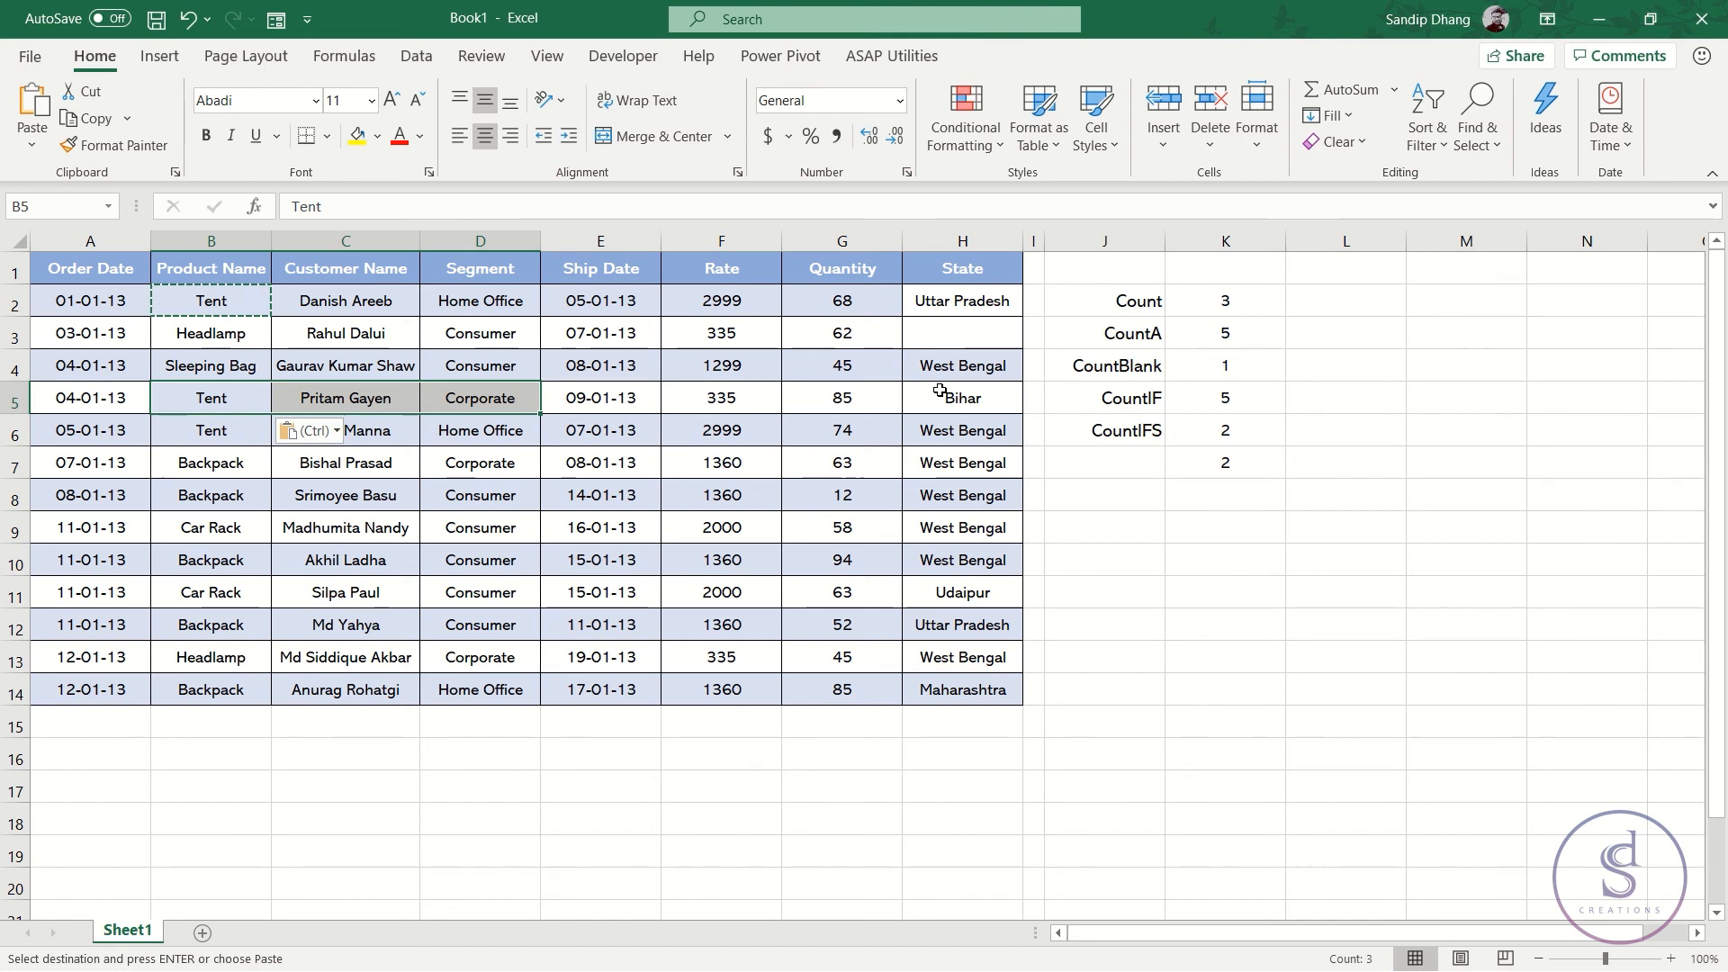
Step: Replace the segment in D5 with a copy of "Home Office" from D6, and check both criteria cells B5 and D5
left_click(493, 430)
key("ctrl+c")
left_click(493, 398)
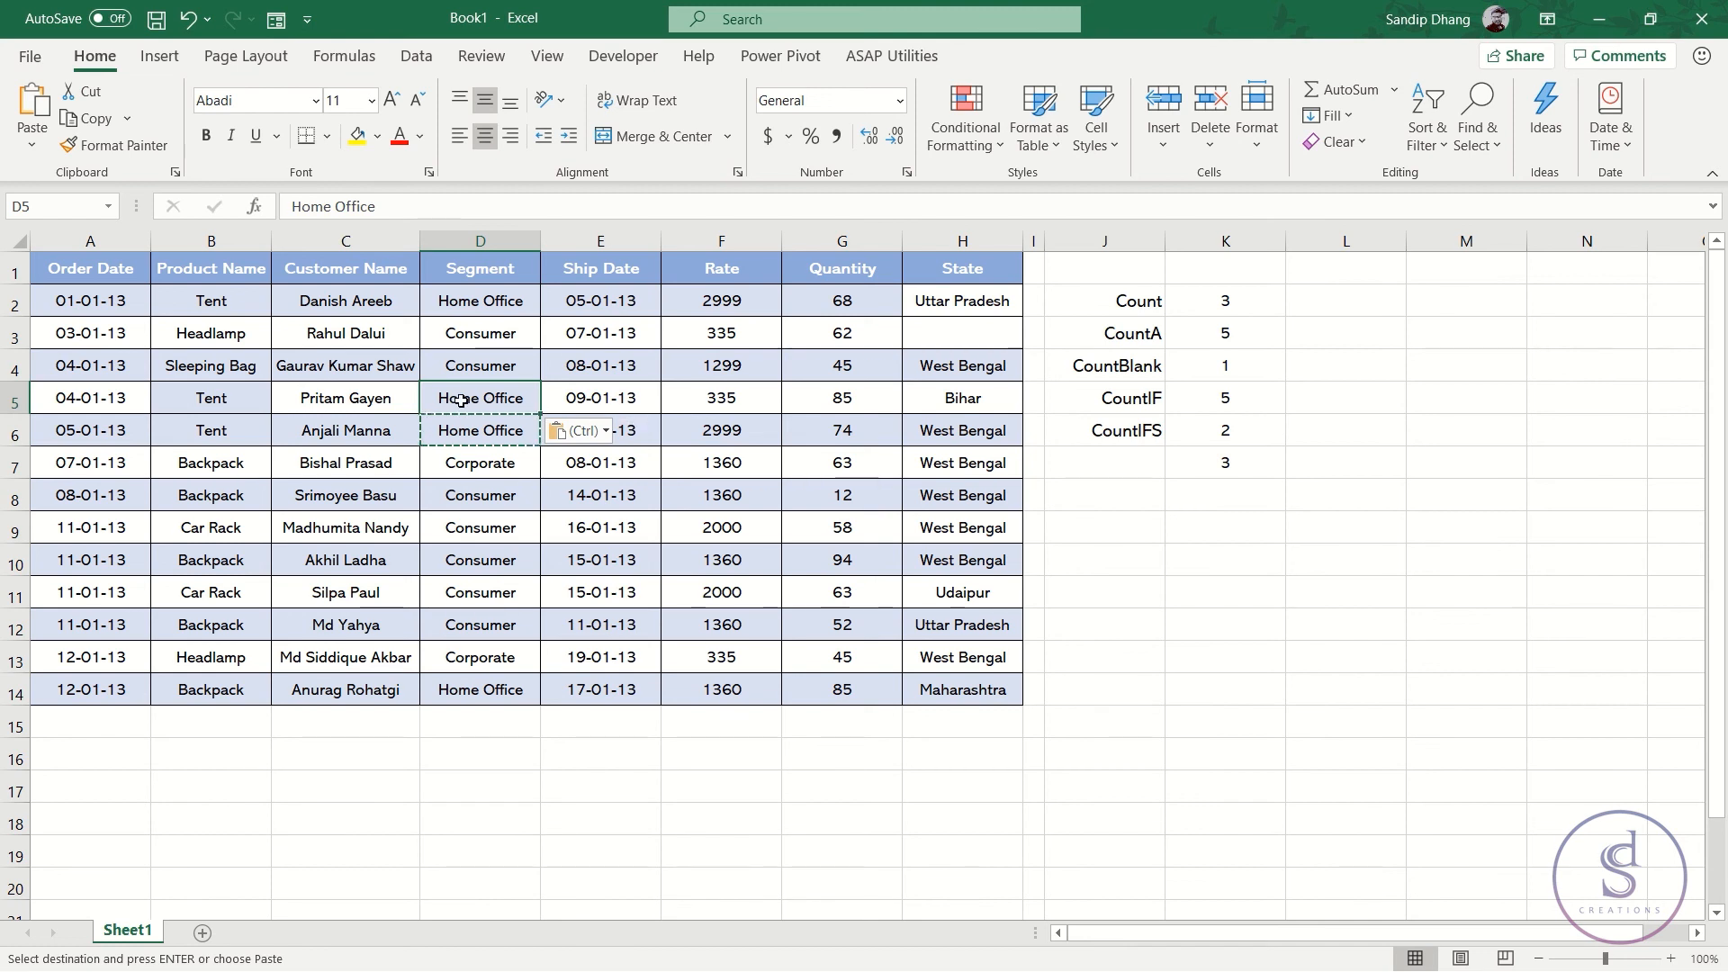
left_click(230, 400)
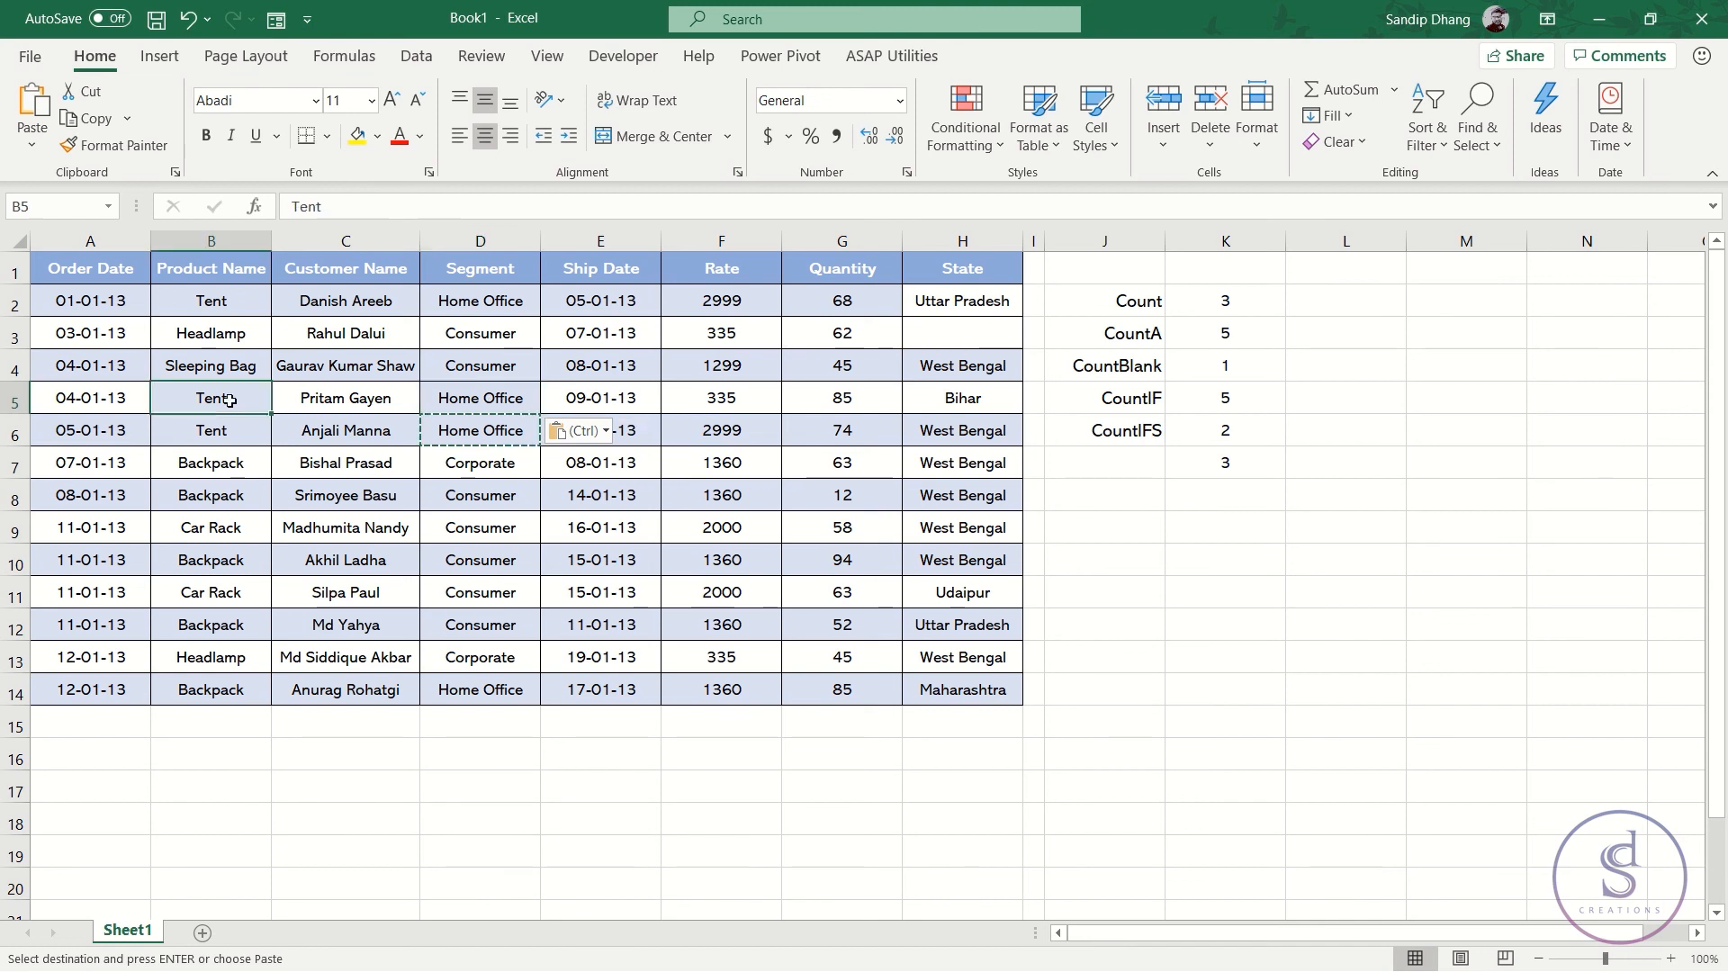
left_click(440, 400)
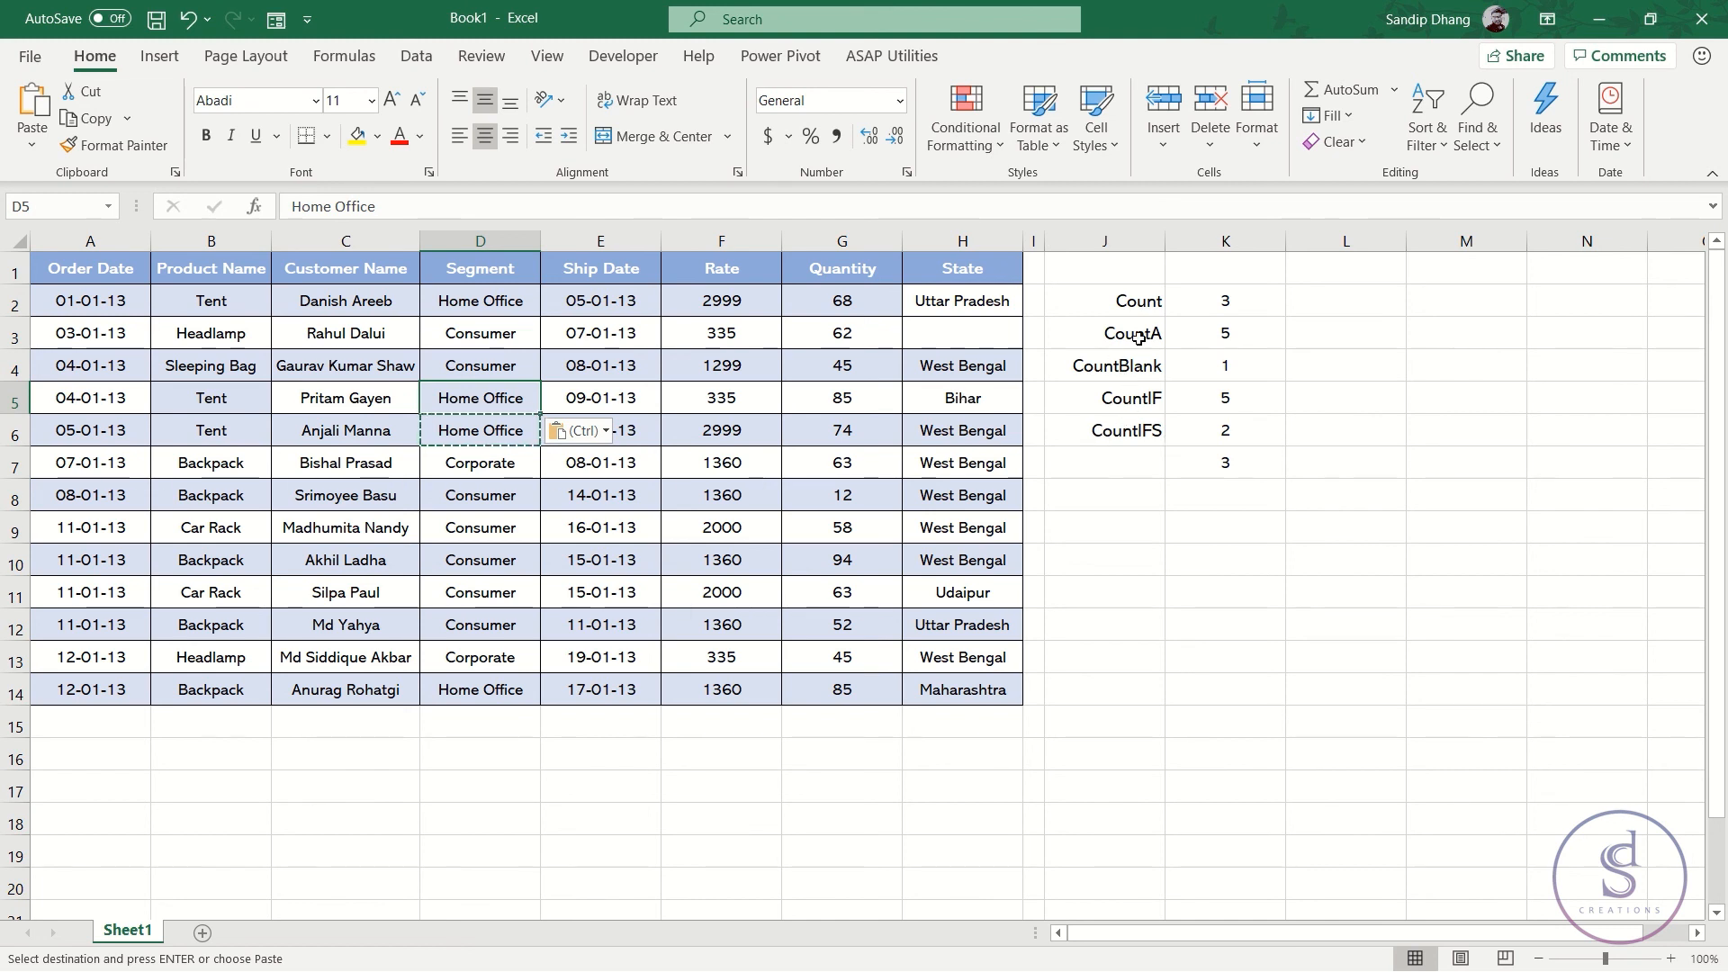
Step: Review the counting function labels in J2:J6, beginning with Count in J2
left_click_drag(1099, 306, 1100, 428)
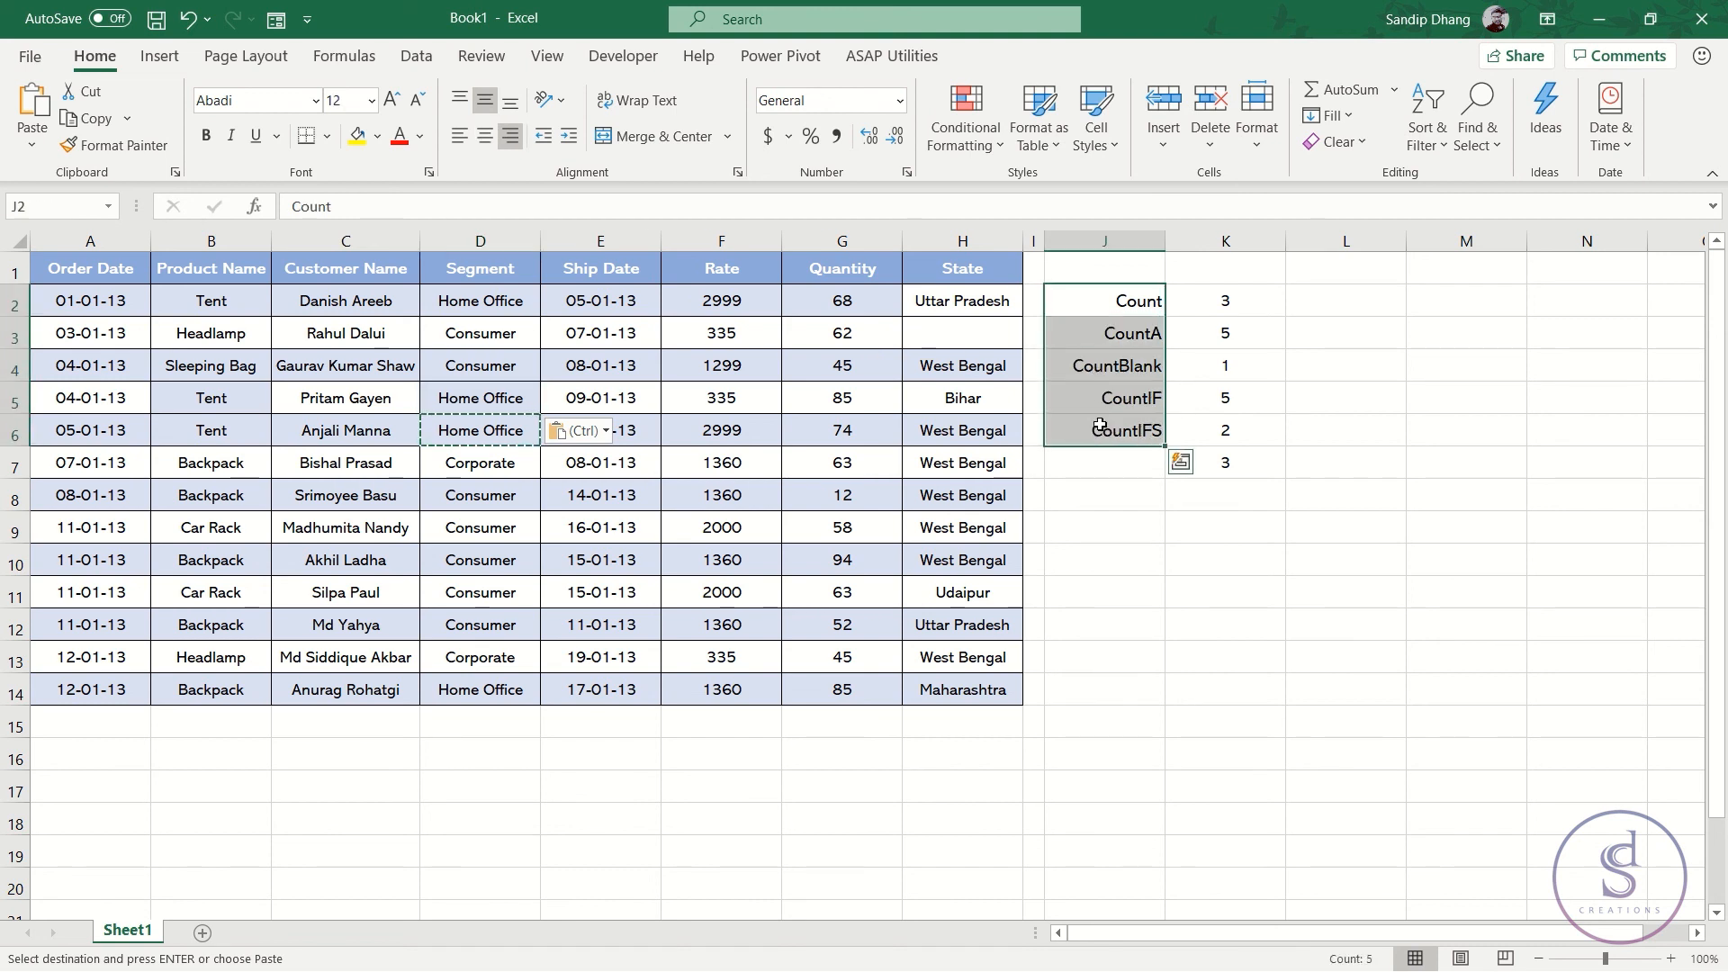
left_click(1104, 305)
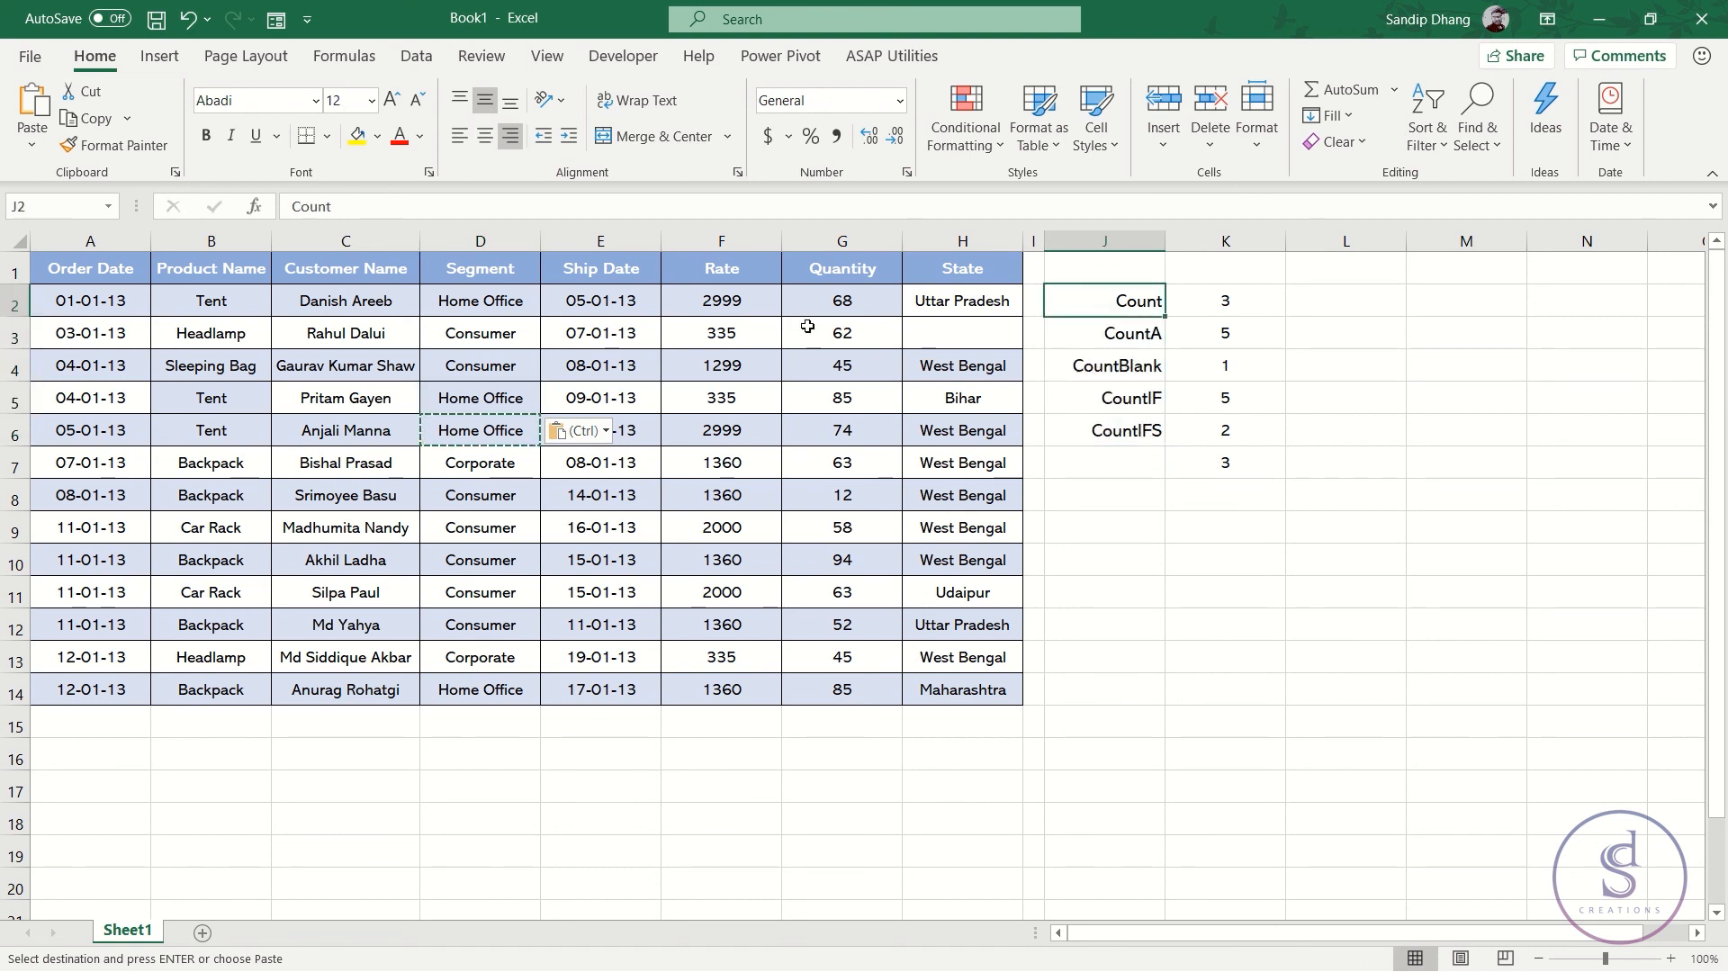